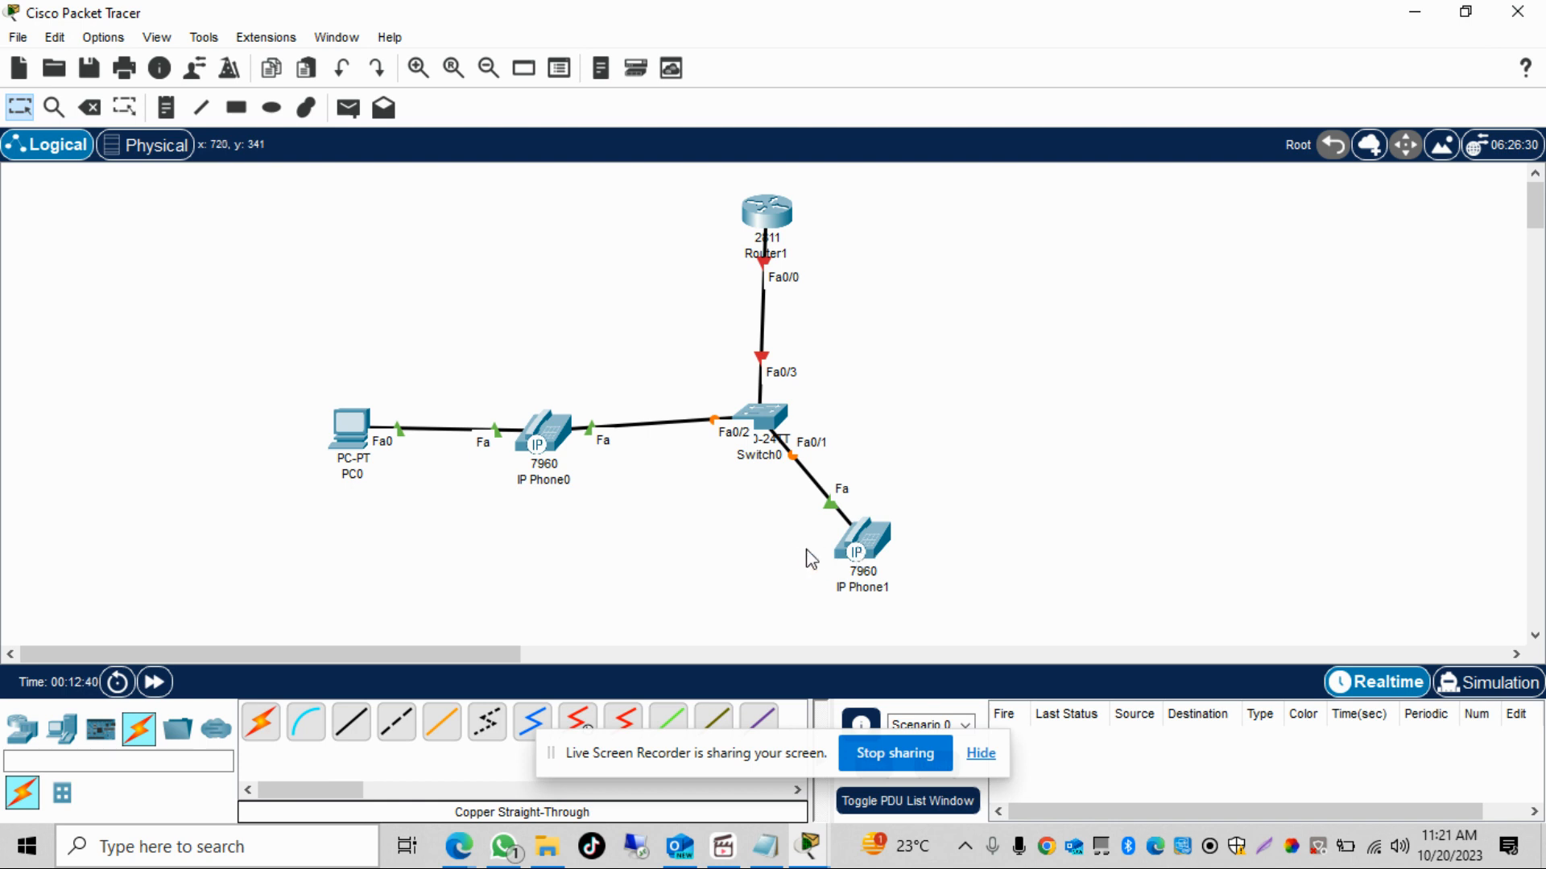
- Reposition PC0 slightly and move IP Phone1 closer beneath Switch0 in the topology
left_click_drag(347, 443, 368, 445)
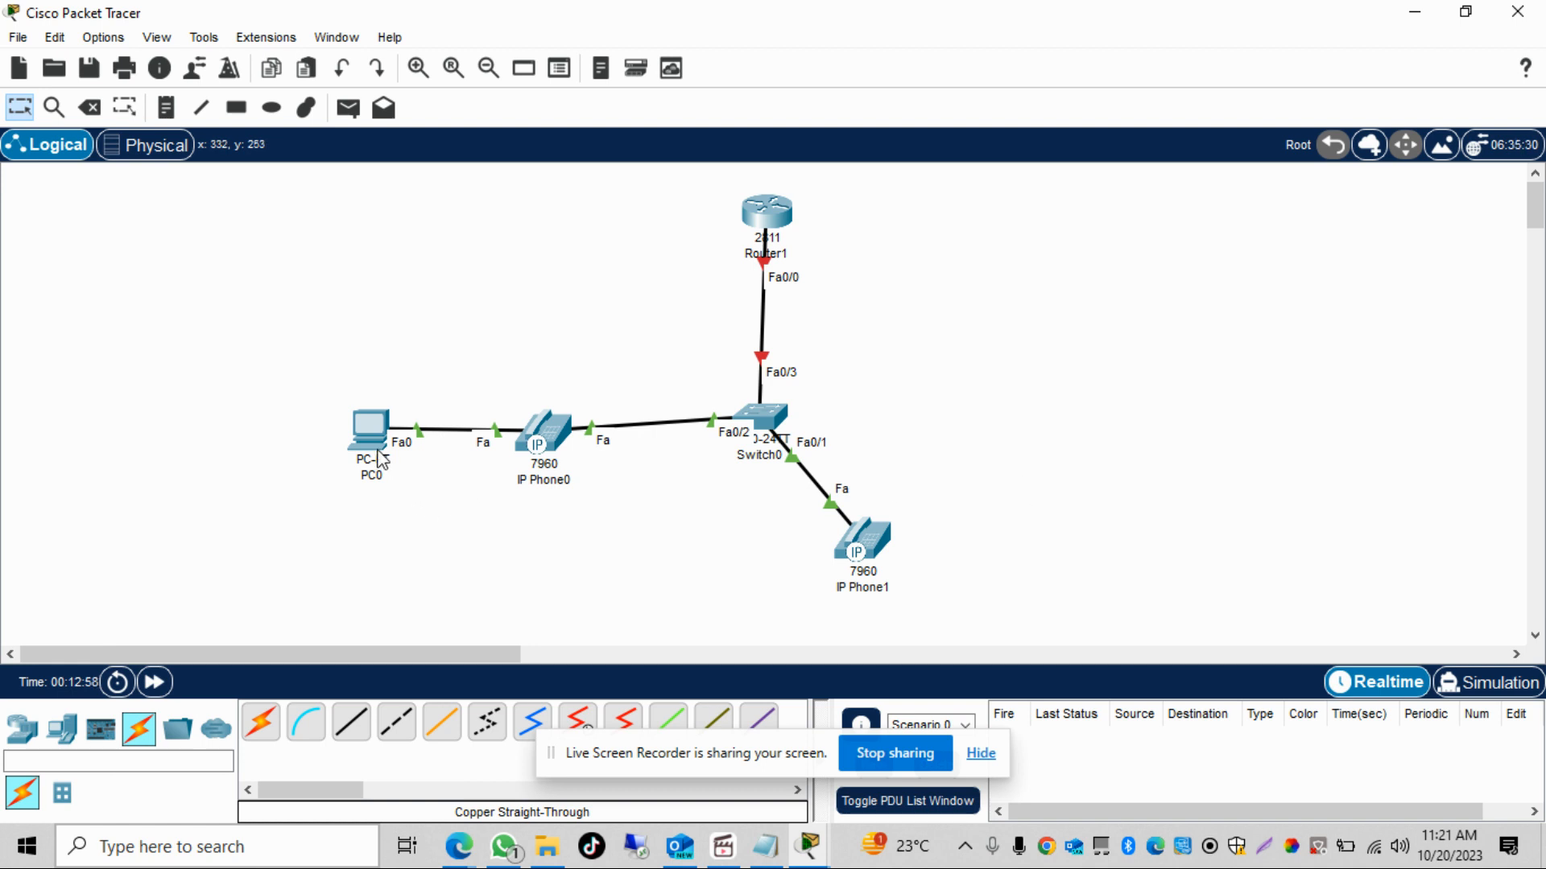
left_click_drag(380, 458, 369, 451)
left_click_drag(870, 576, 826, 577)
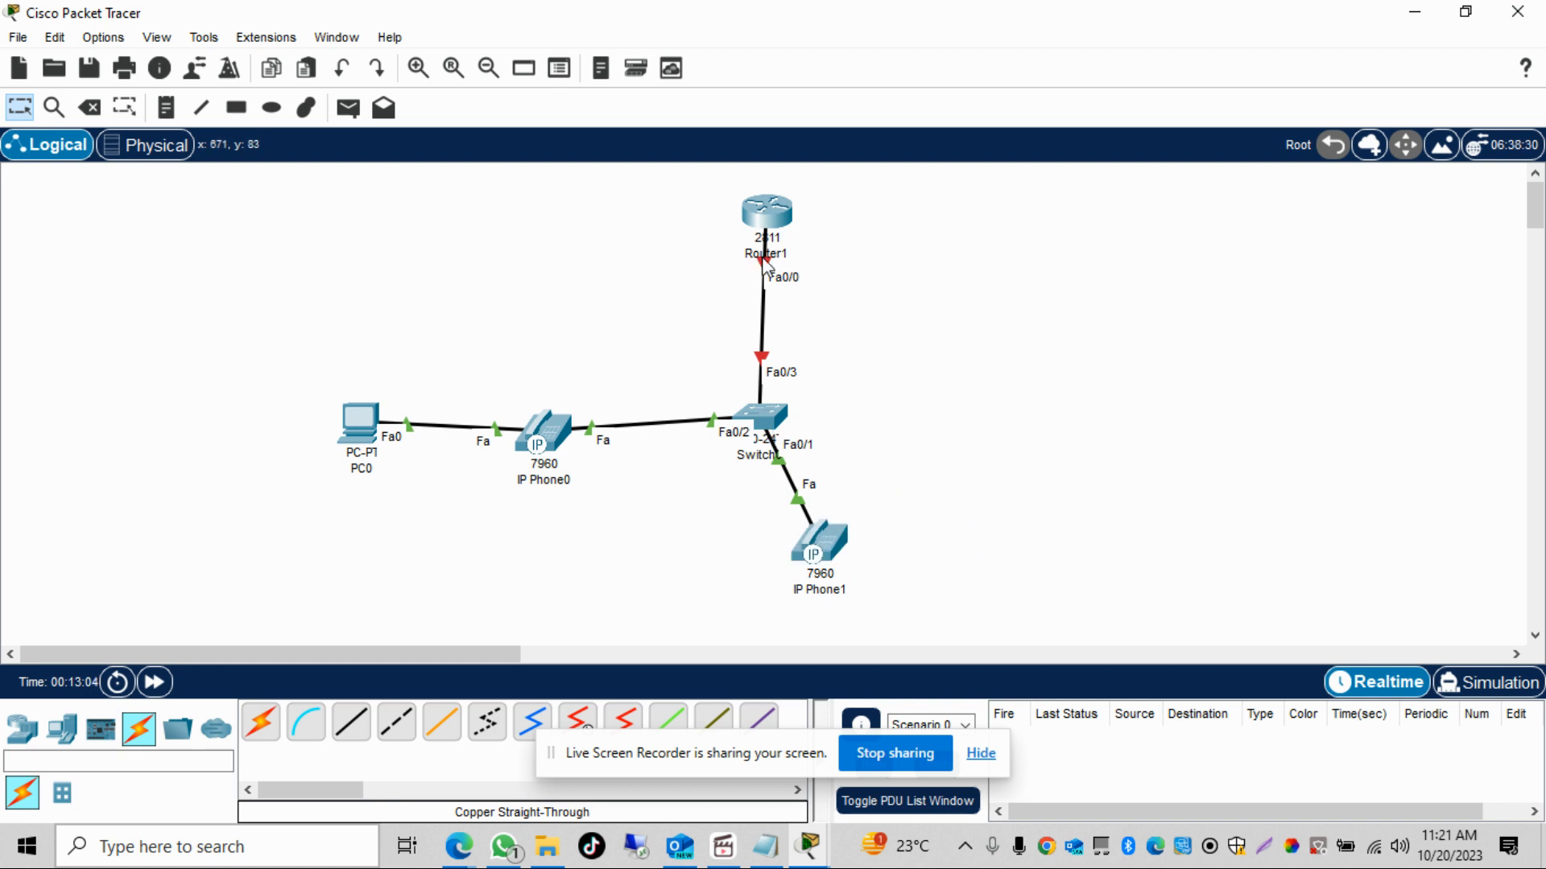
mouse_move(769, 259)
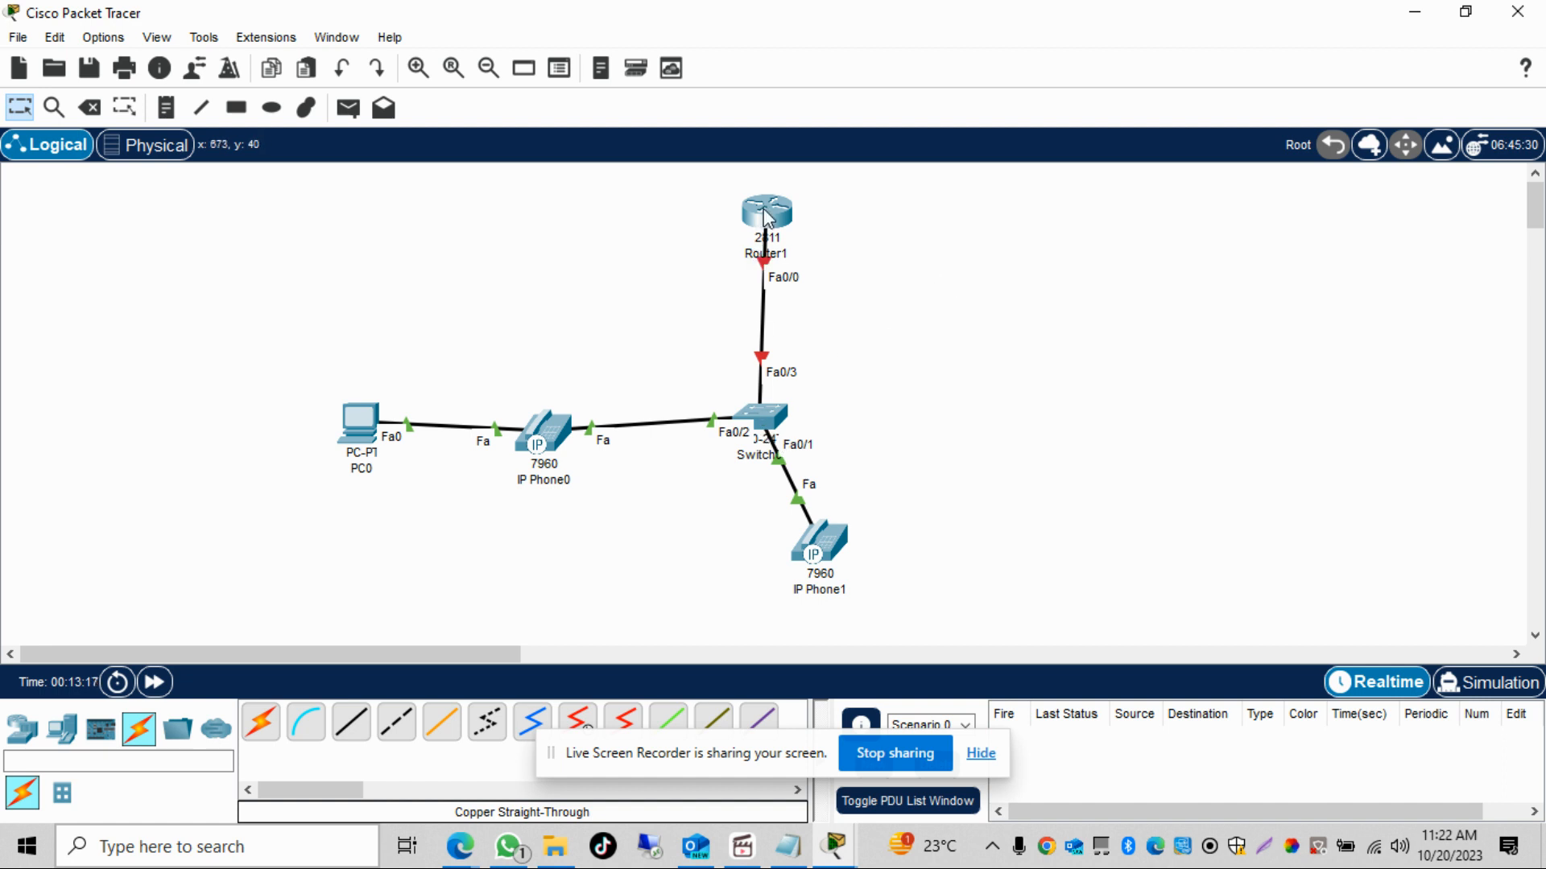
mouse_move(762, 214)
- Open Switch0's CLI, then copy the VLAN 10 DATA and VLAN 20 Vocie commands from the Switch1 section of the Notepad lab notes
left_click(765, 417)
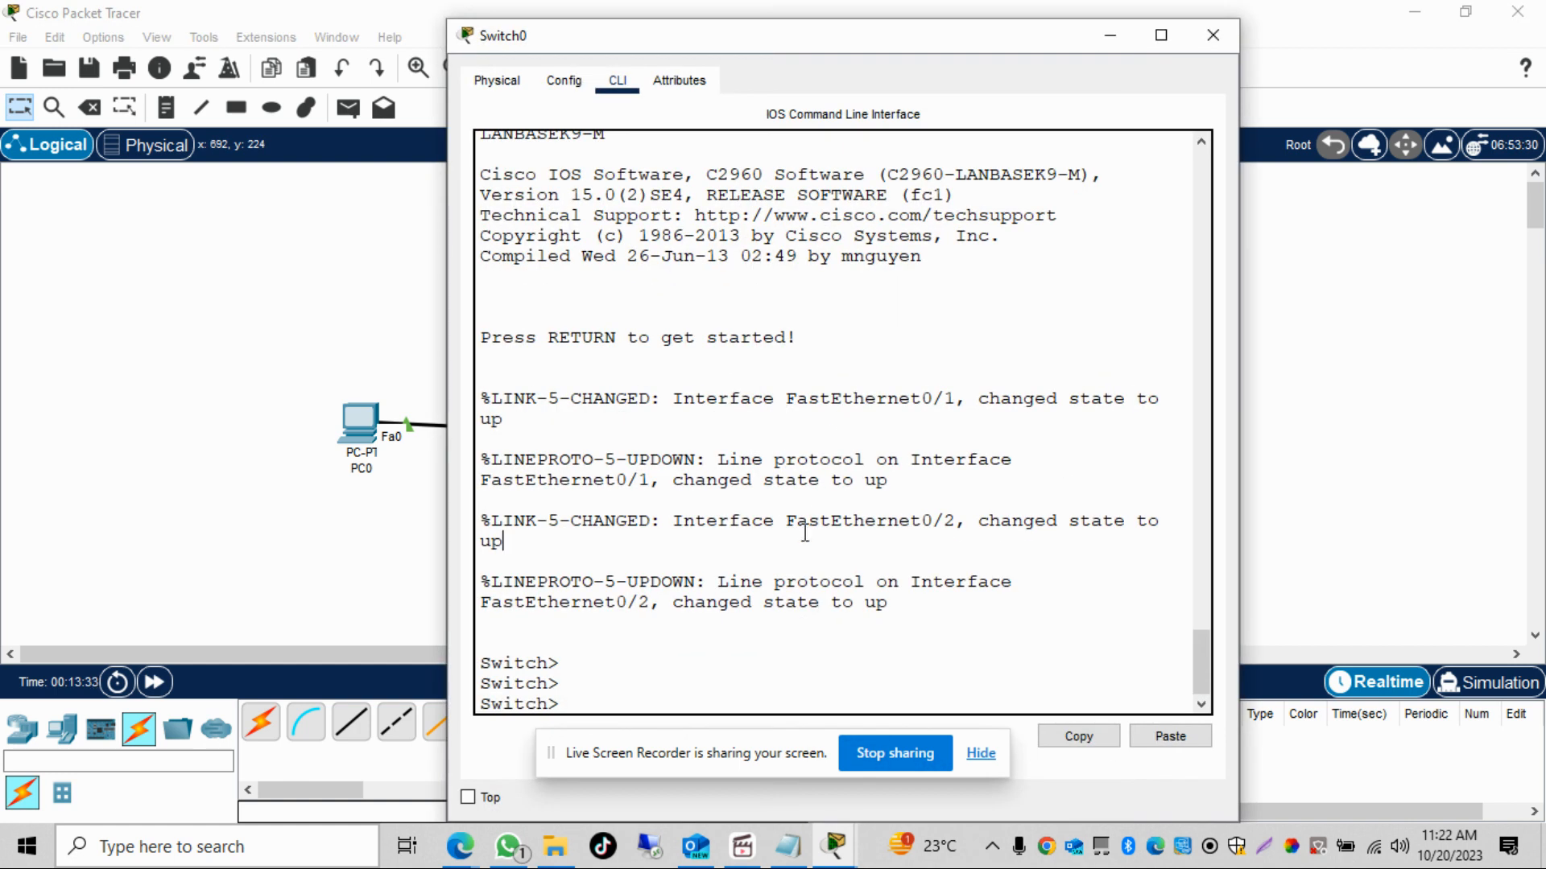
left_click(788, 845)
scroll(478, 576, "up", 13)
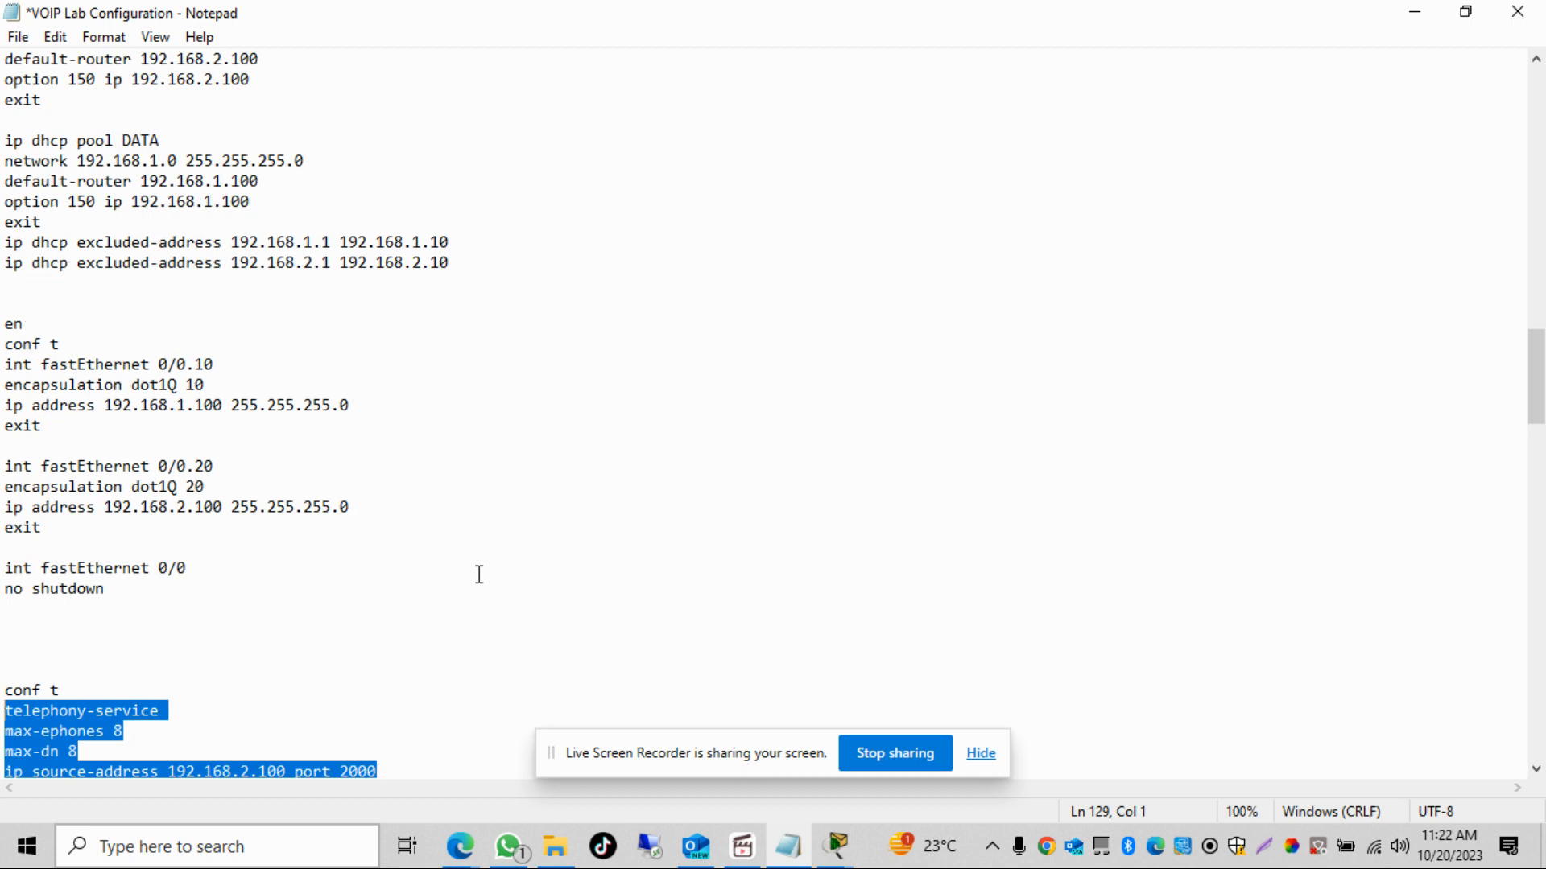
scroll(478, 574, "up", 15)
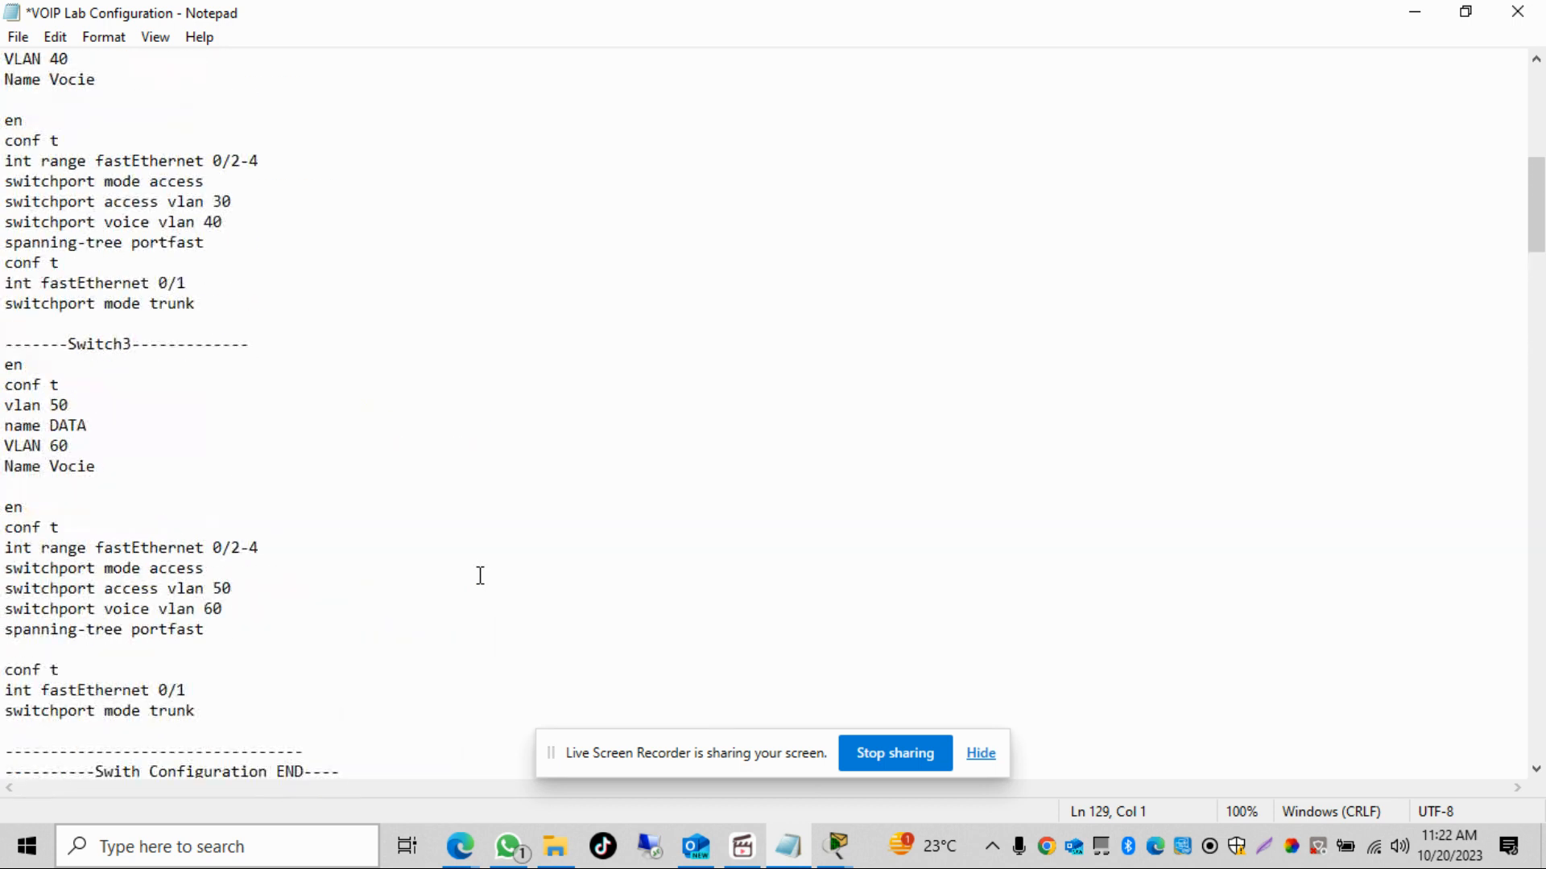
scroll(465, 564, "up", 11)
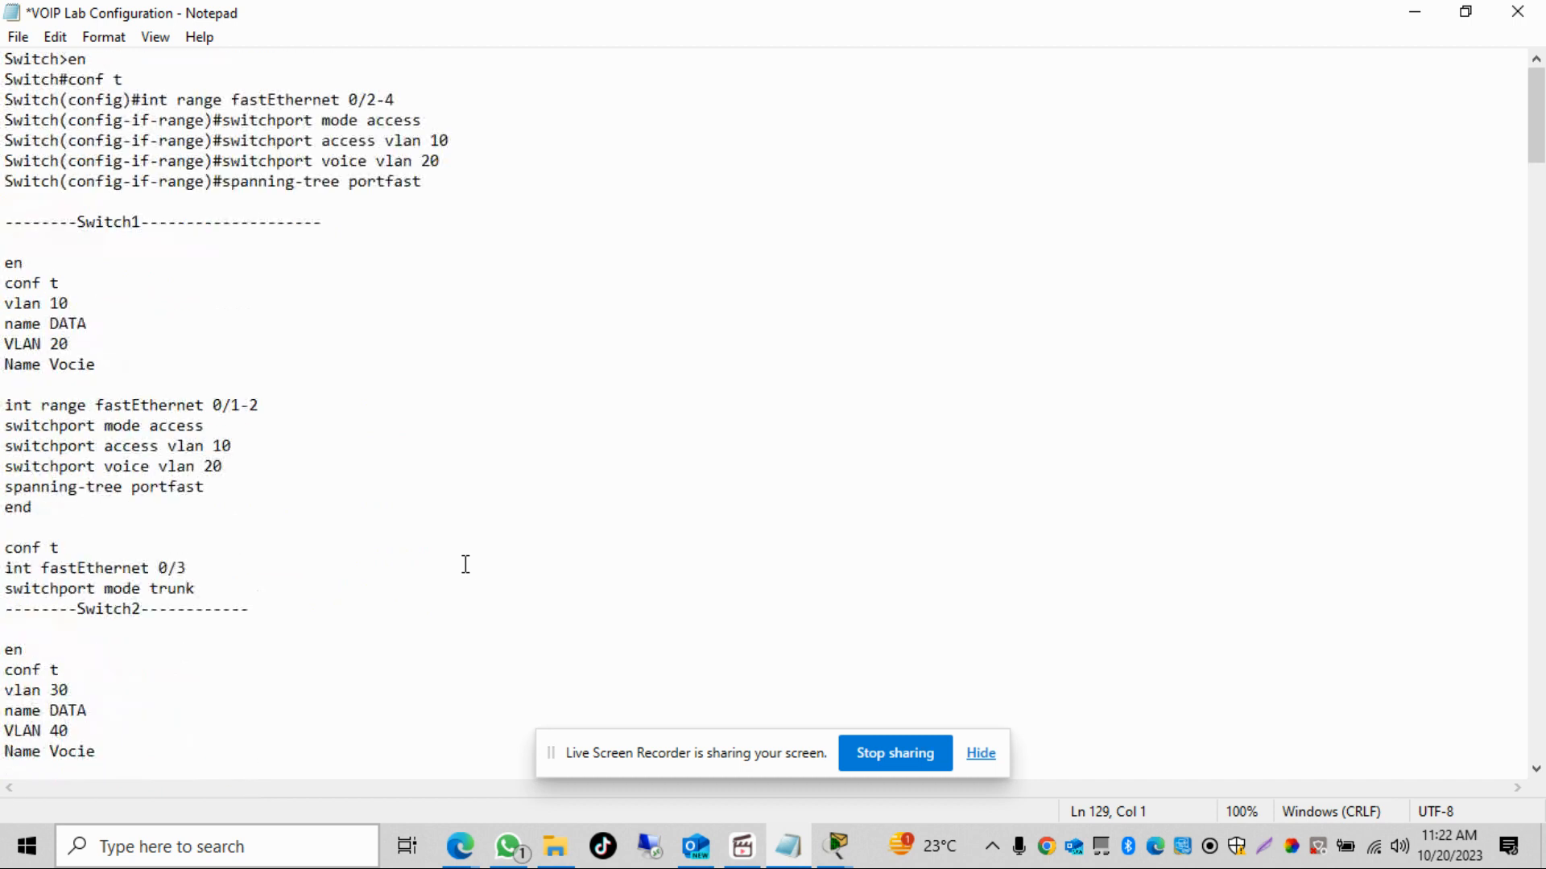
left_click_drag(133, 362, 4, 308)
key("ctrl+c")
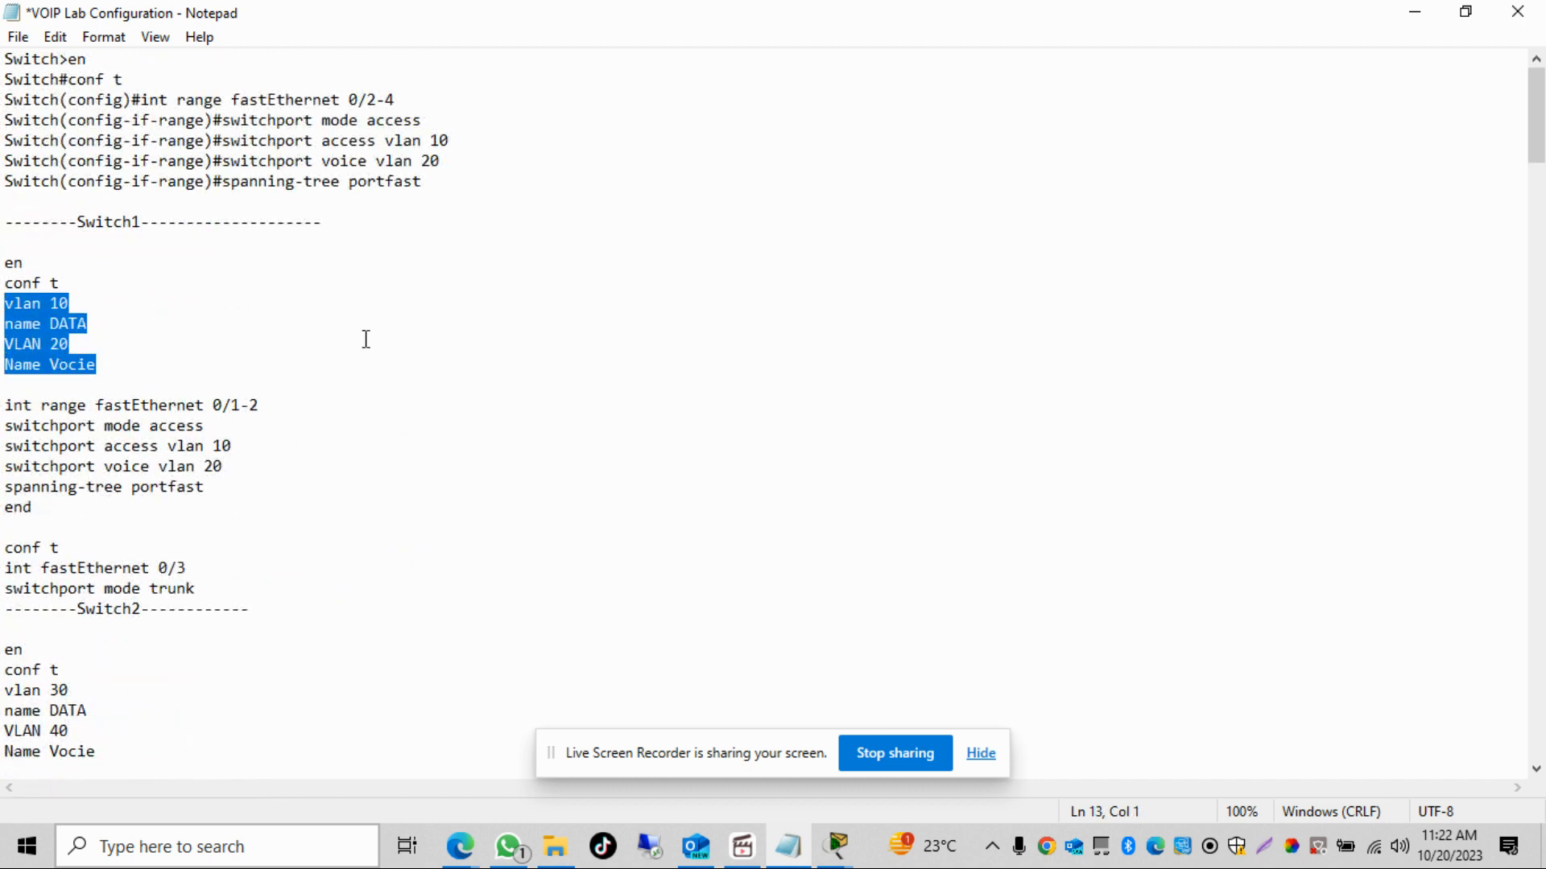
left_click(1414, 12)
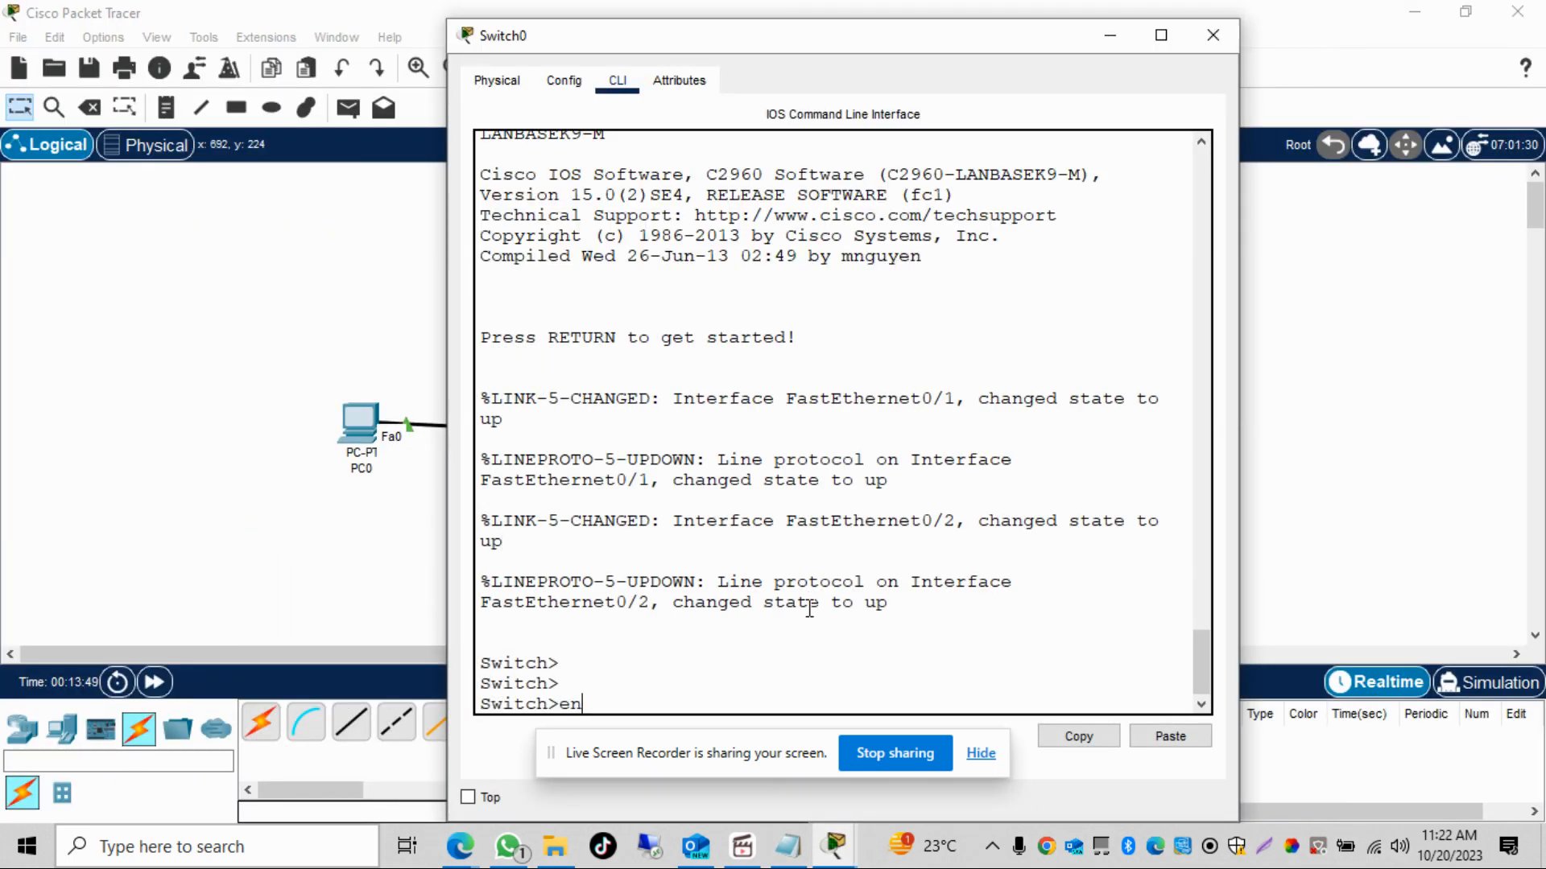
- Enter privileged mode and global configuration mode on Switch0 with en and conf t
key("Return")
key("Return")
type("conf t")
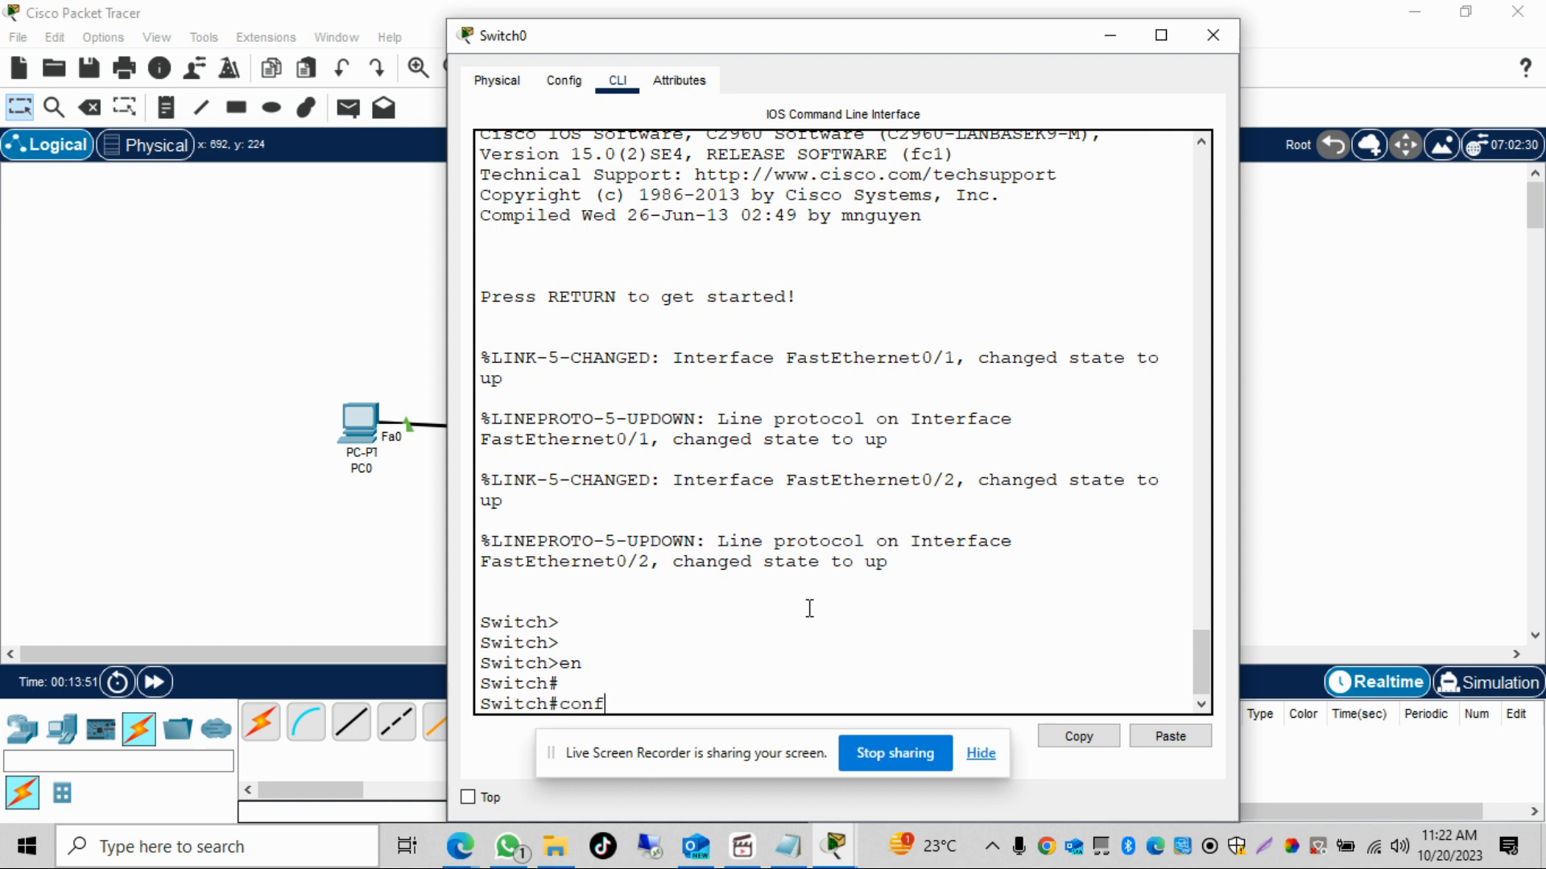
key("Return")
key("Return")
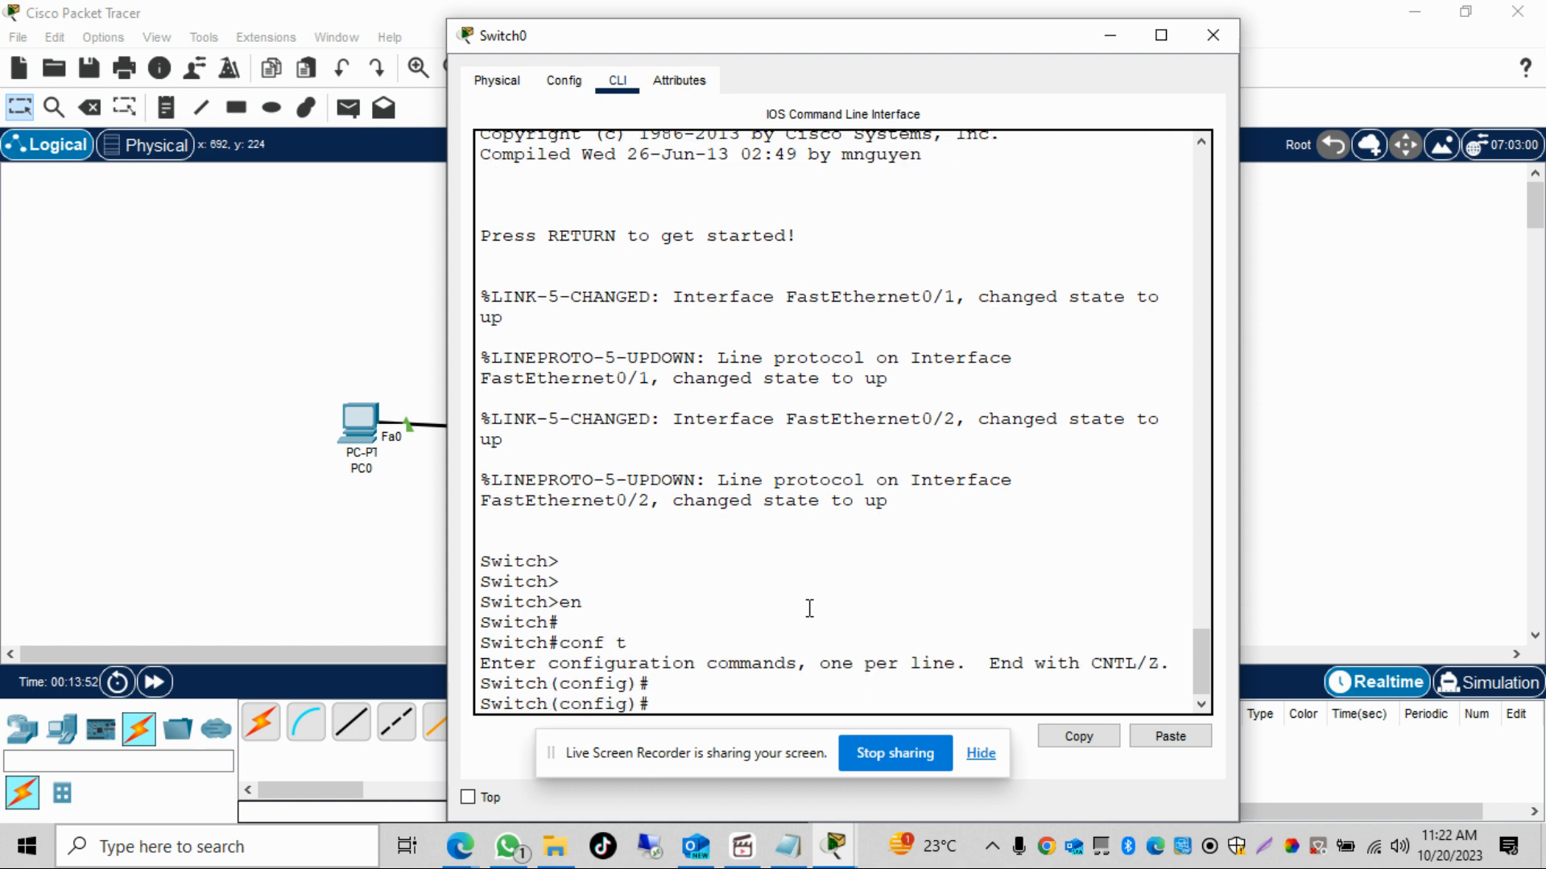
- Paste the copied commands to create VLAN 10 named DATA and VLAN 20 named Vocie, and exit VLAN configuration
left_click(1159, 736)
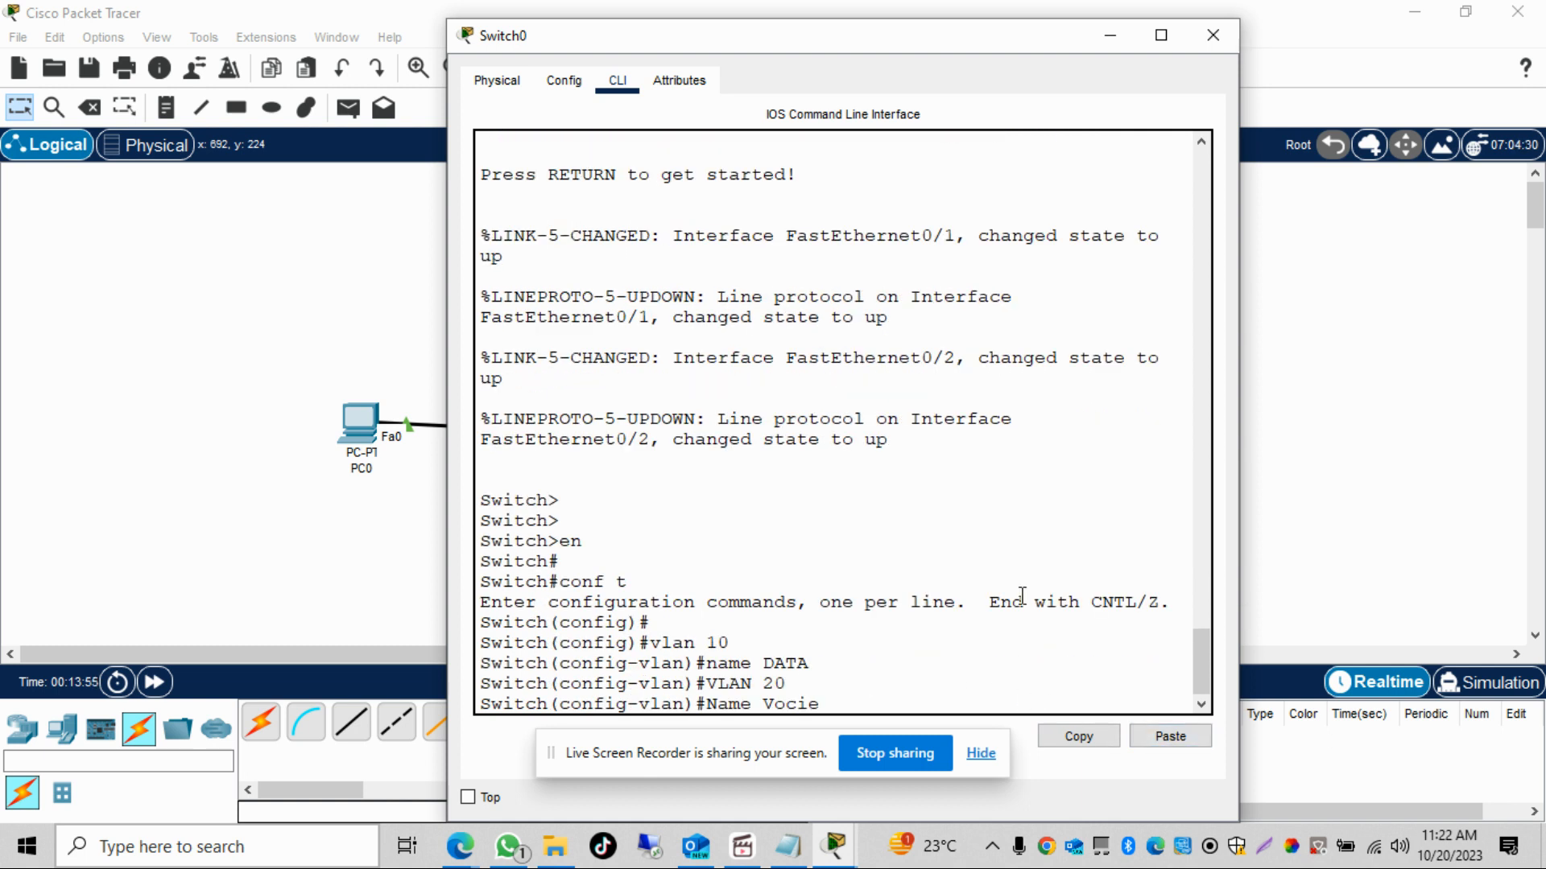
key("Return")
key("Return")
key("Return")
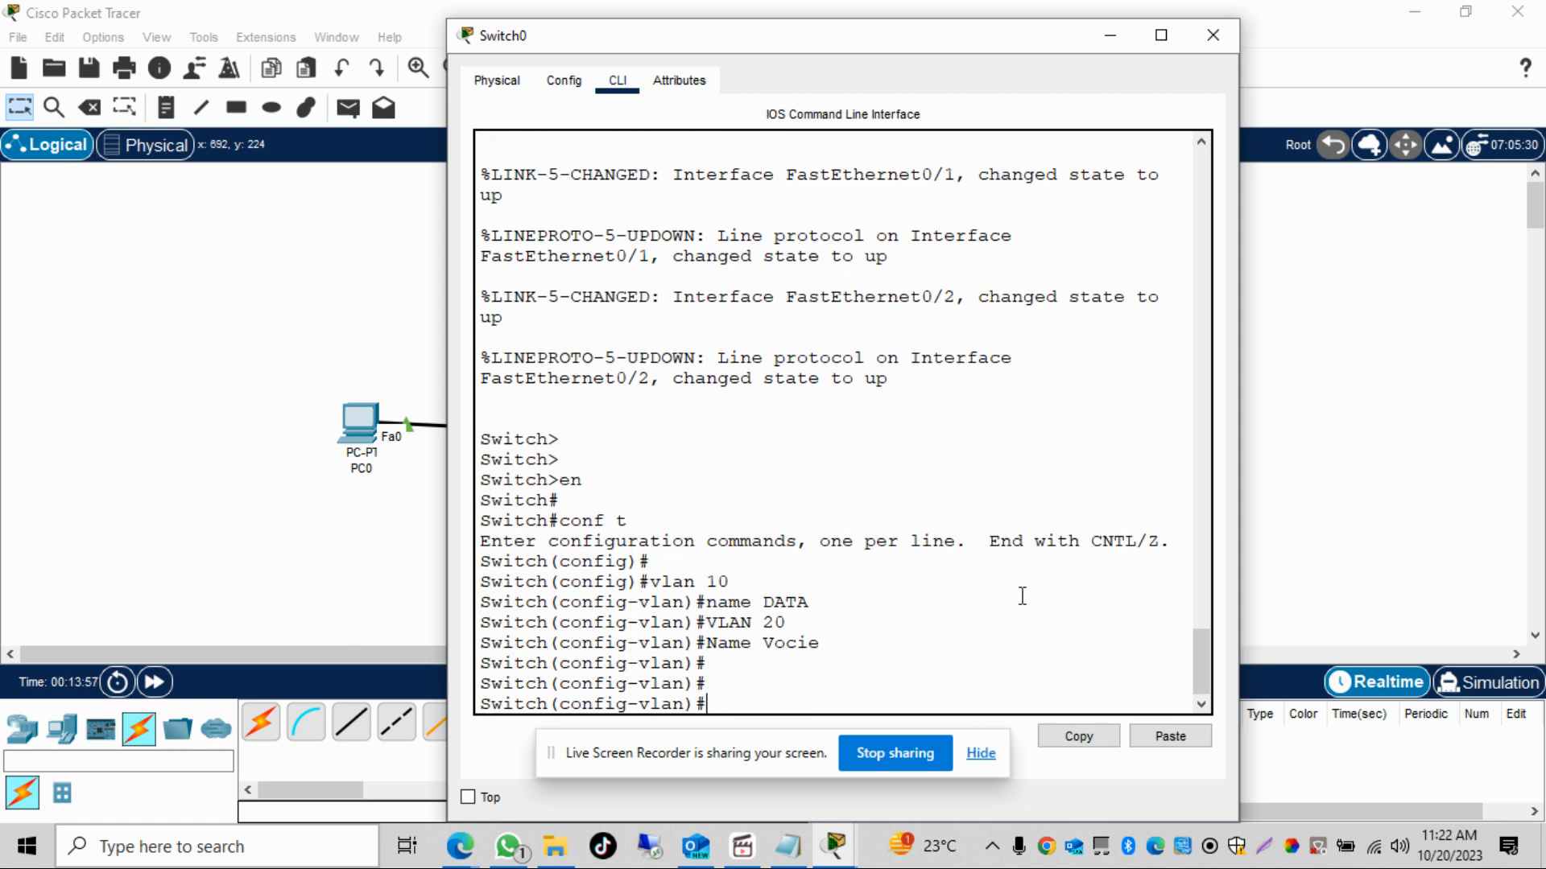
type("exit")
key("Return")
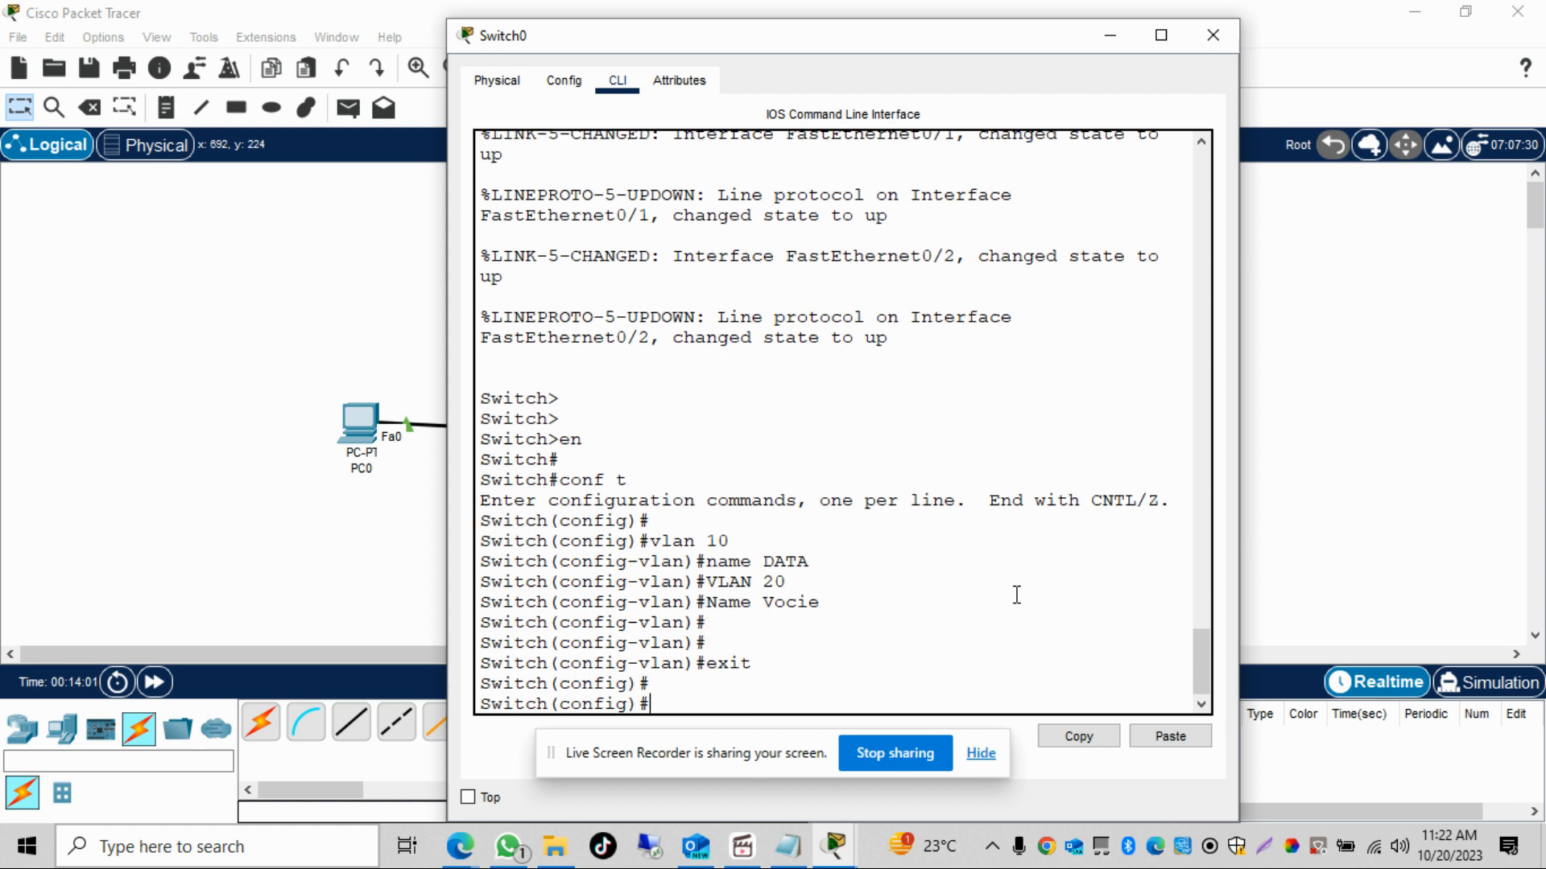
- Copy the Switch1 commands from int range fastEthernet 0/1-2 through spanning-tree portfast in the Notepad lab notes
left_click(787, 845)
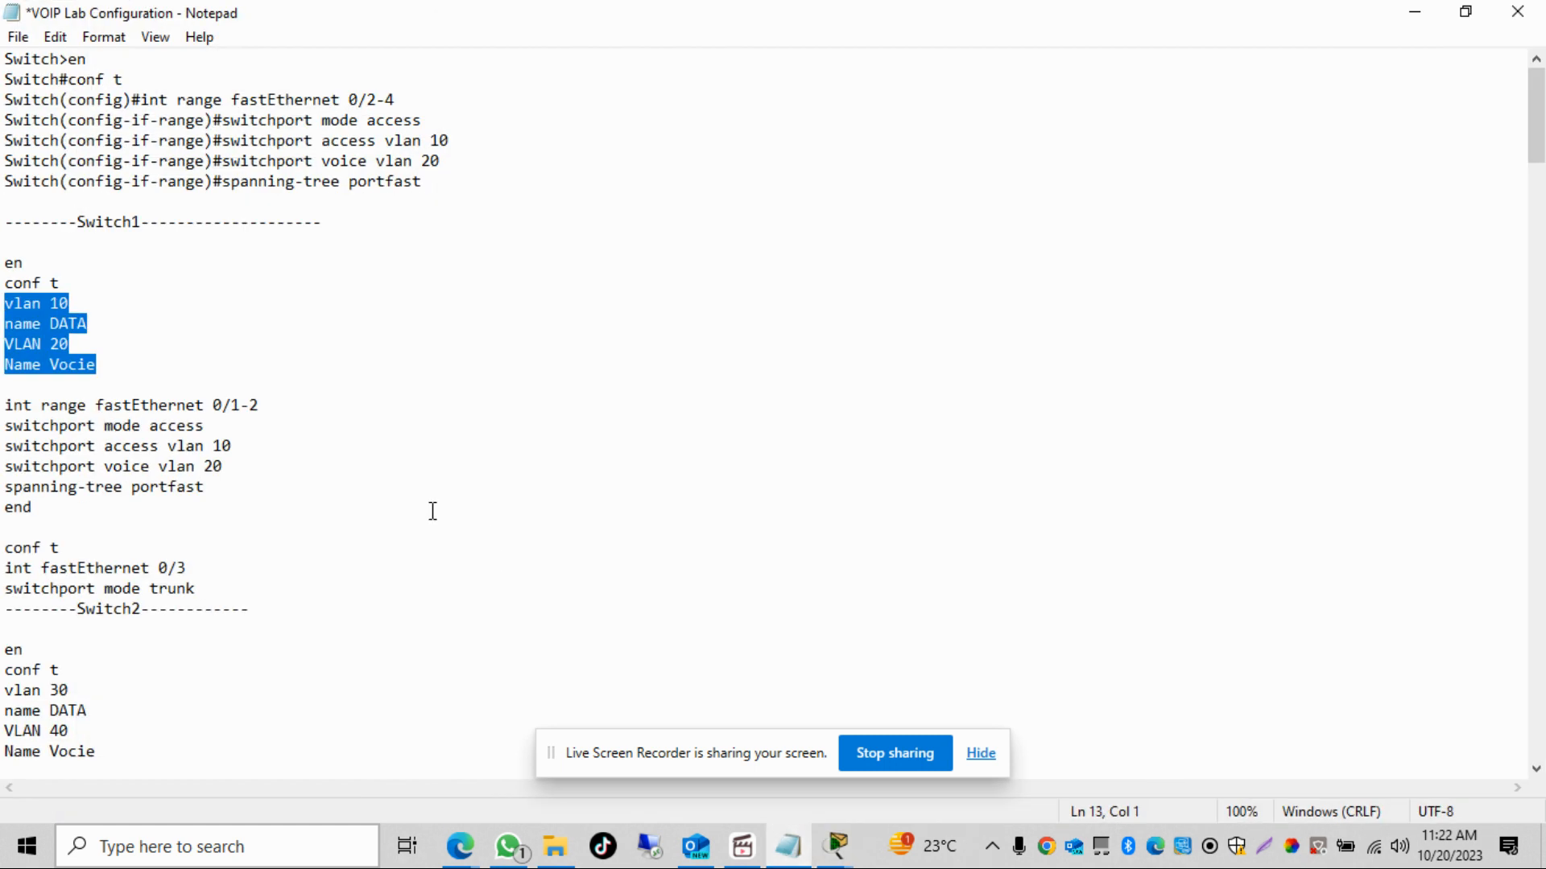
left_click_drag(213, 406, 268, 407)
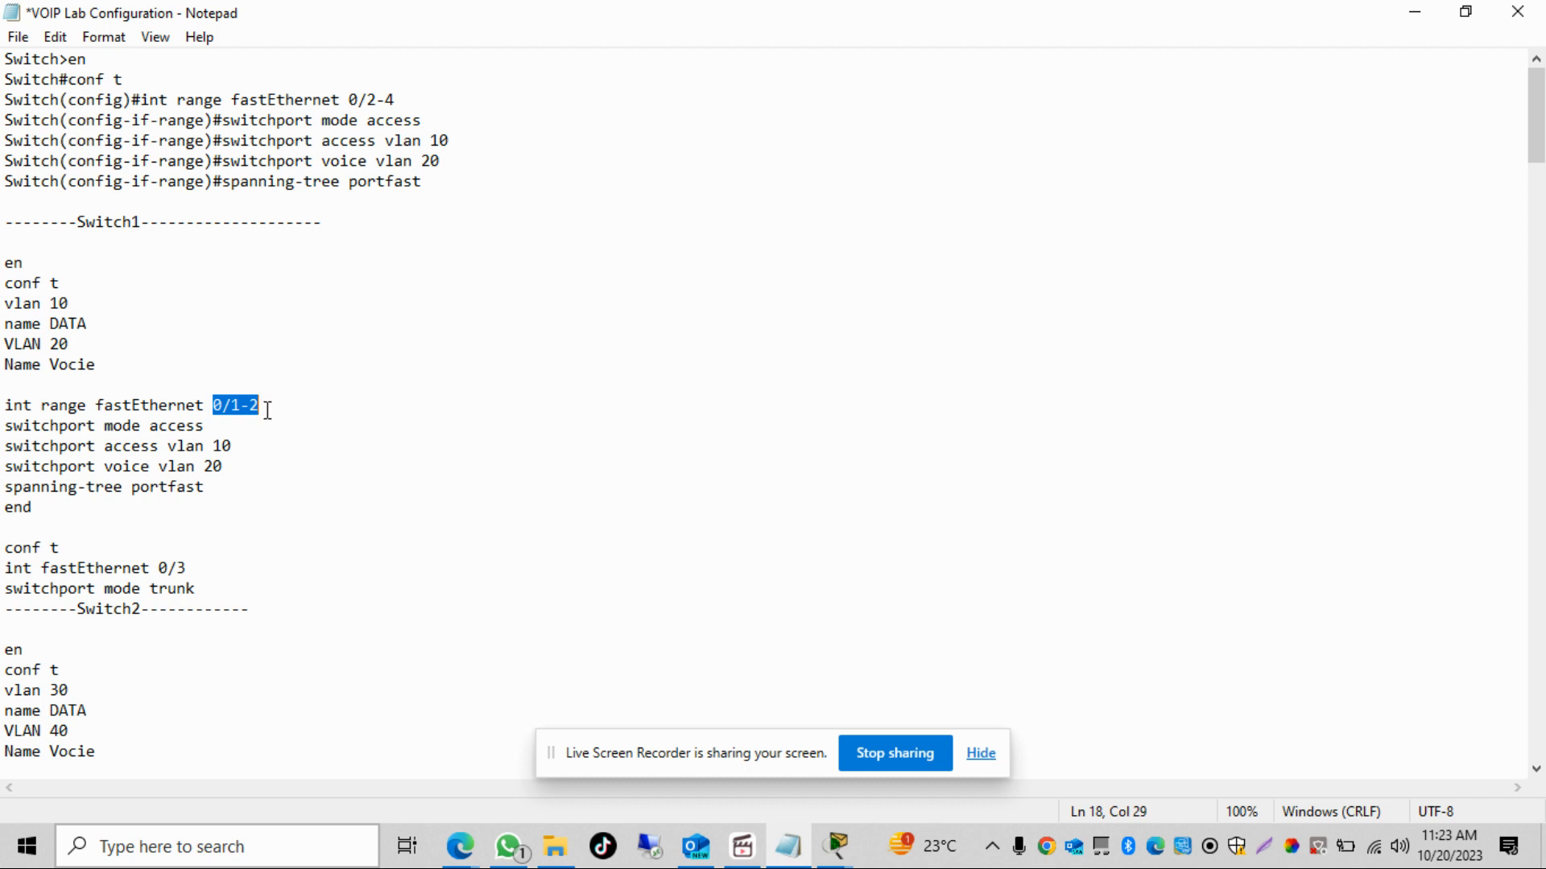
left_click(264, 420)
left_click_drag(98, 448, 3, 405)
key("ctrl+c")
left_click(252, 511)
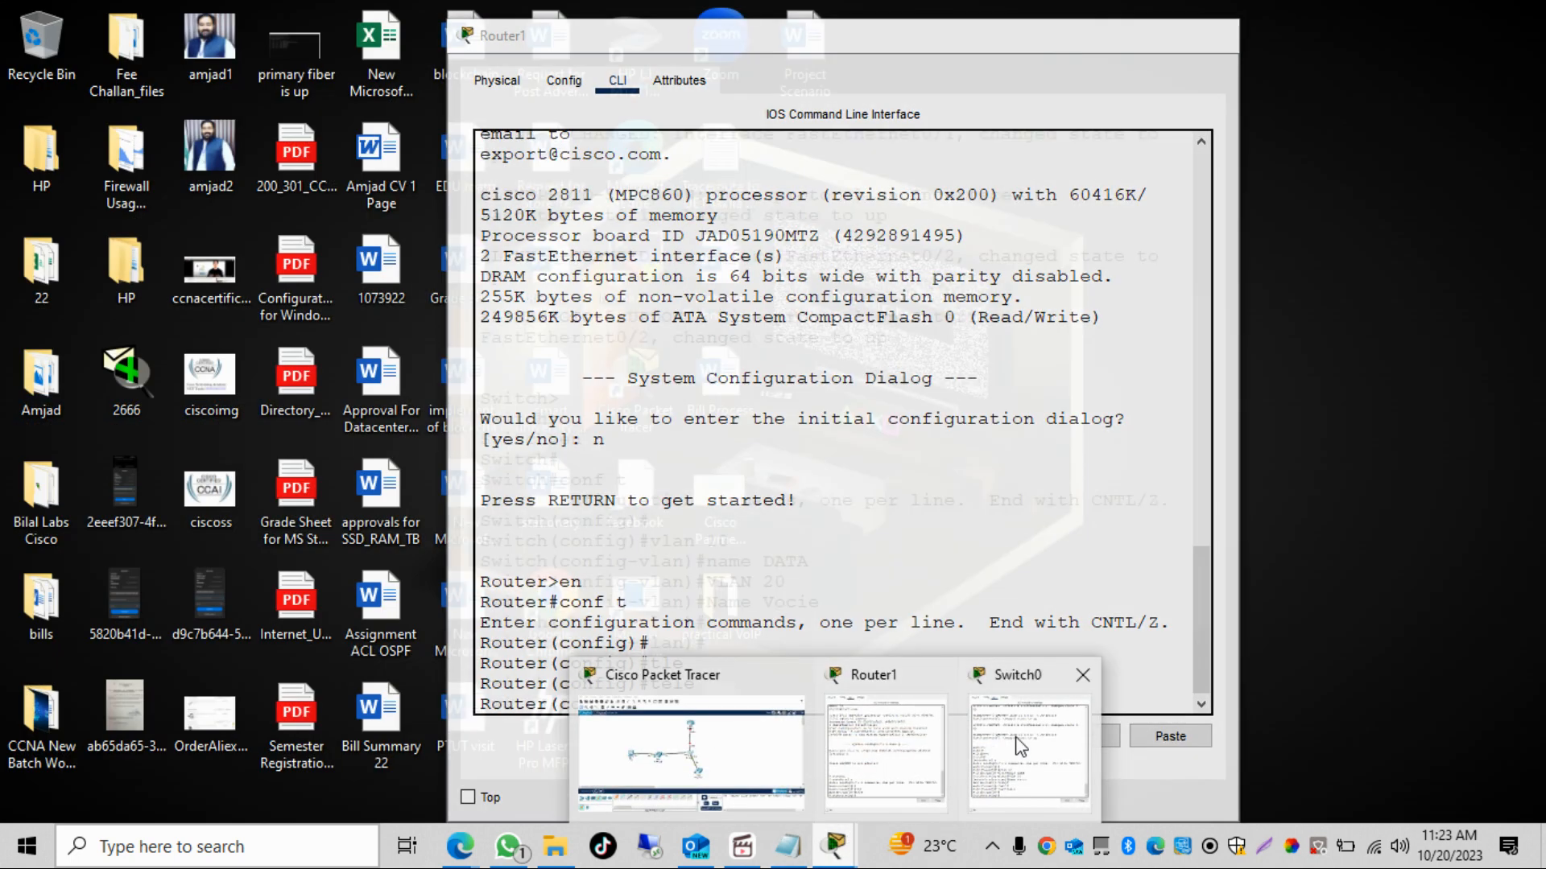
- Paste the commands into Switch0 to give fastEthernet 0/1-2 access mode, access VLAN 10, voice VLAN 20 and spanning-tree portfast
left_click(994, 769)
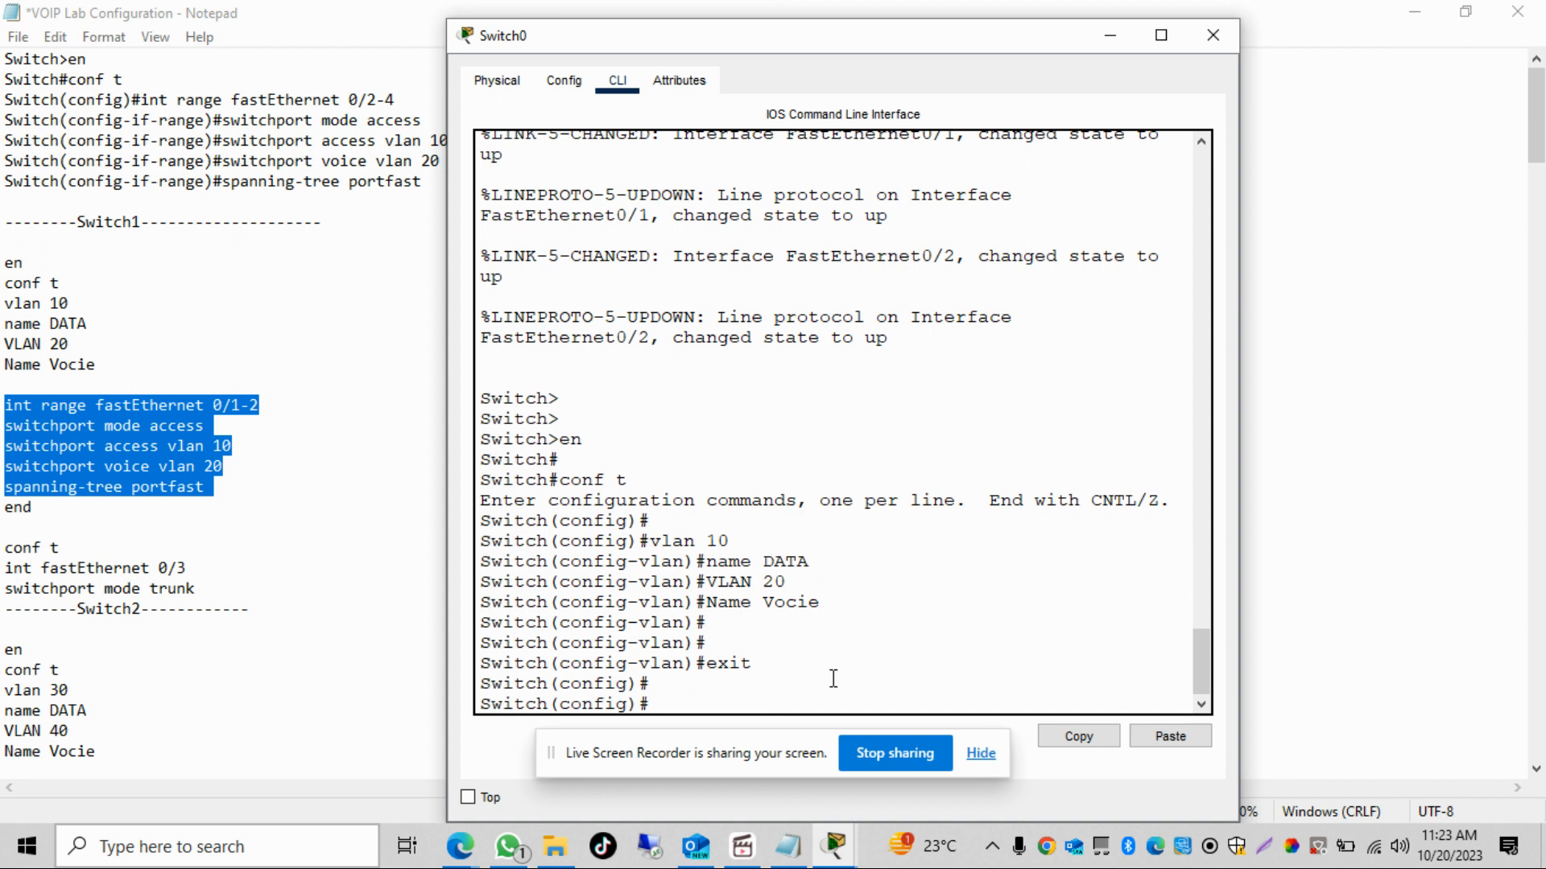
left_click(1170, 735)
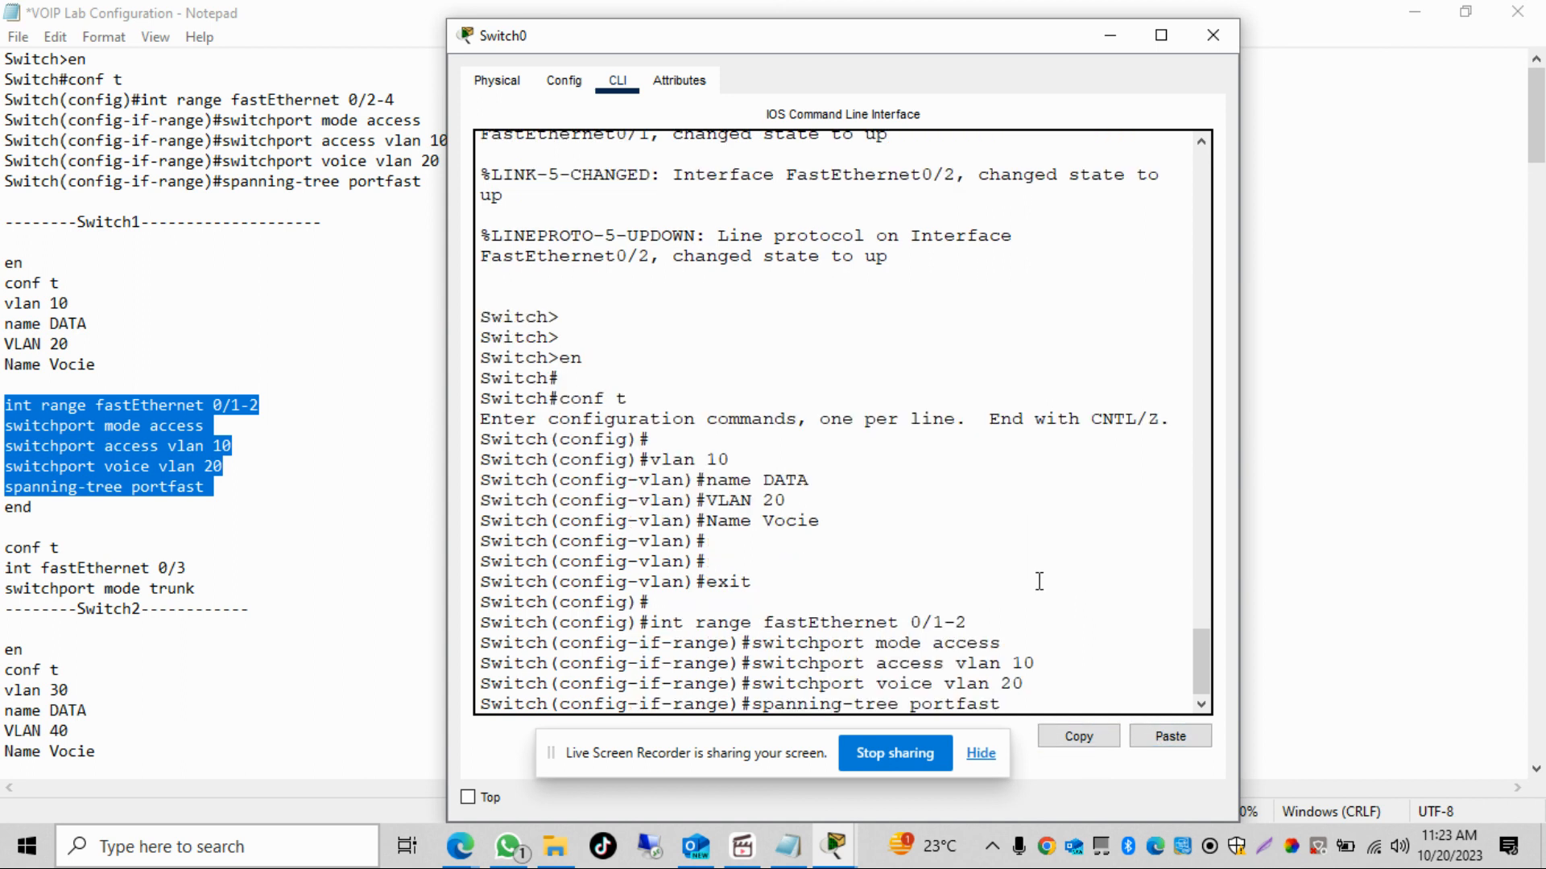
key("Return")
key("Return")
key("Return")
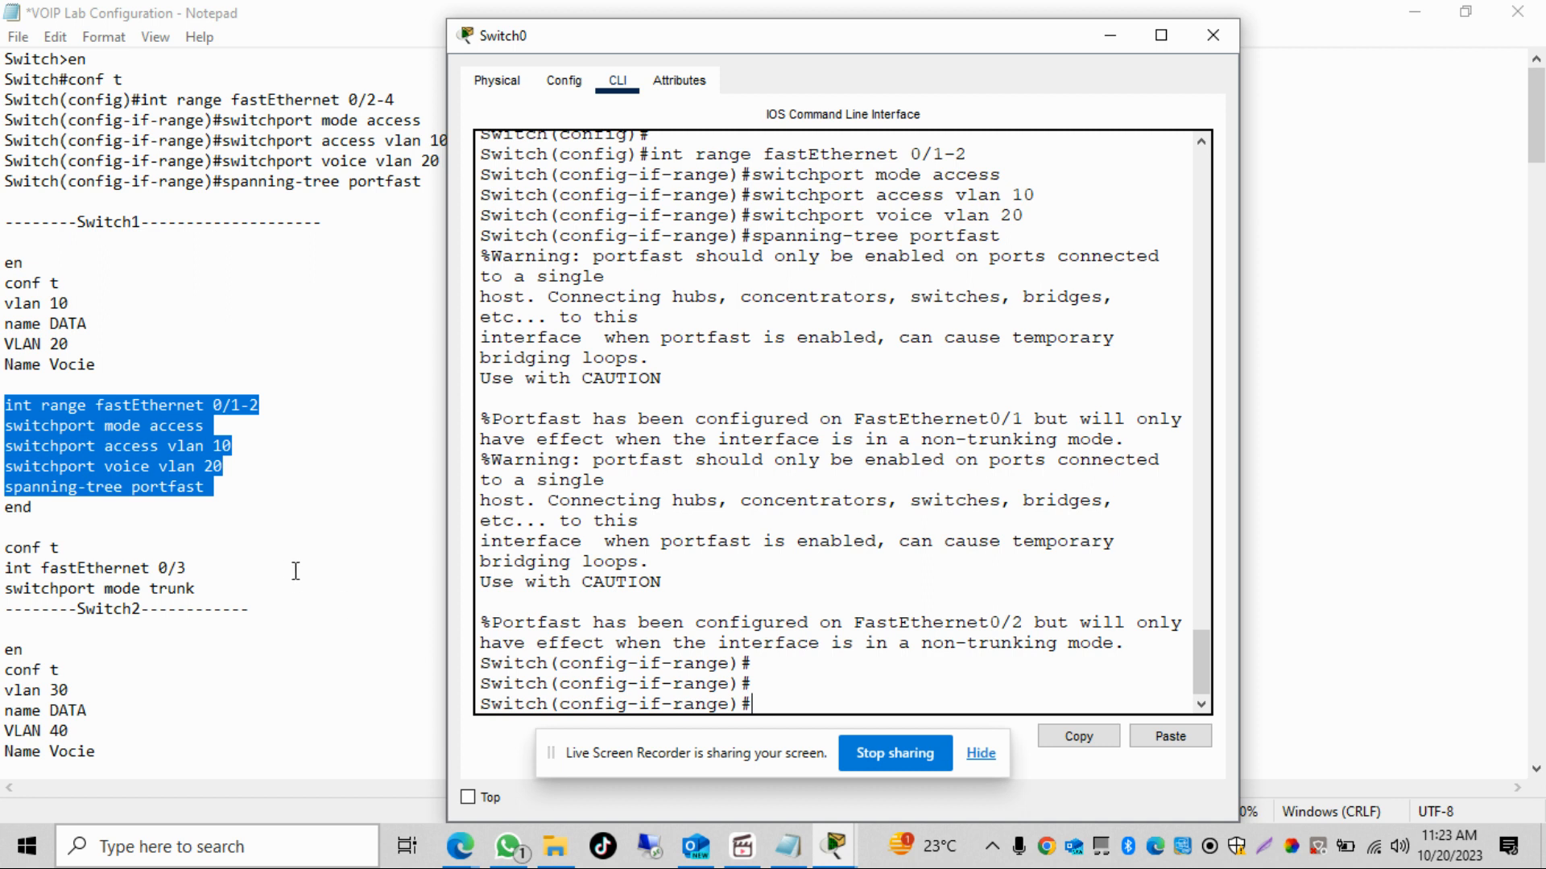
- Return to Switch0's CLI from the topology and exit interface range configuration mode
left_click(359, 547)
mouse_move(848, 832)
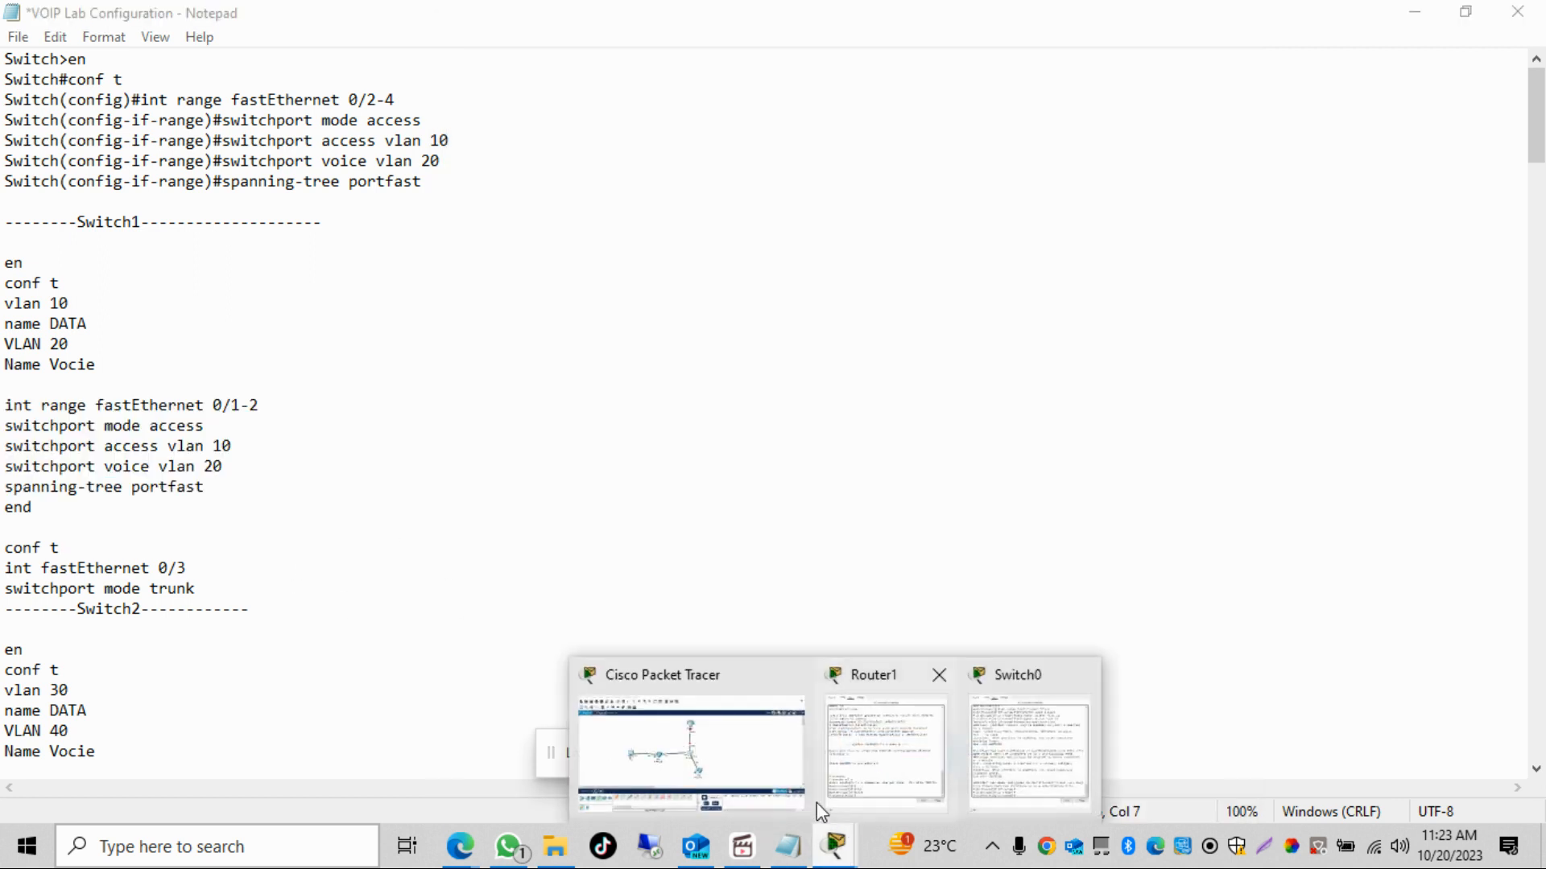
left_click(801, 793)
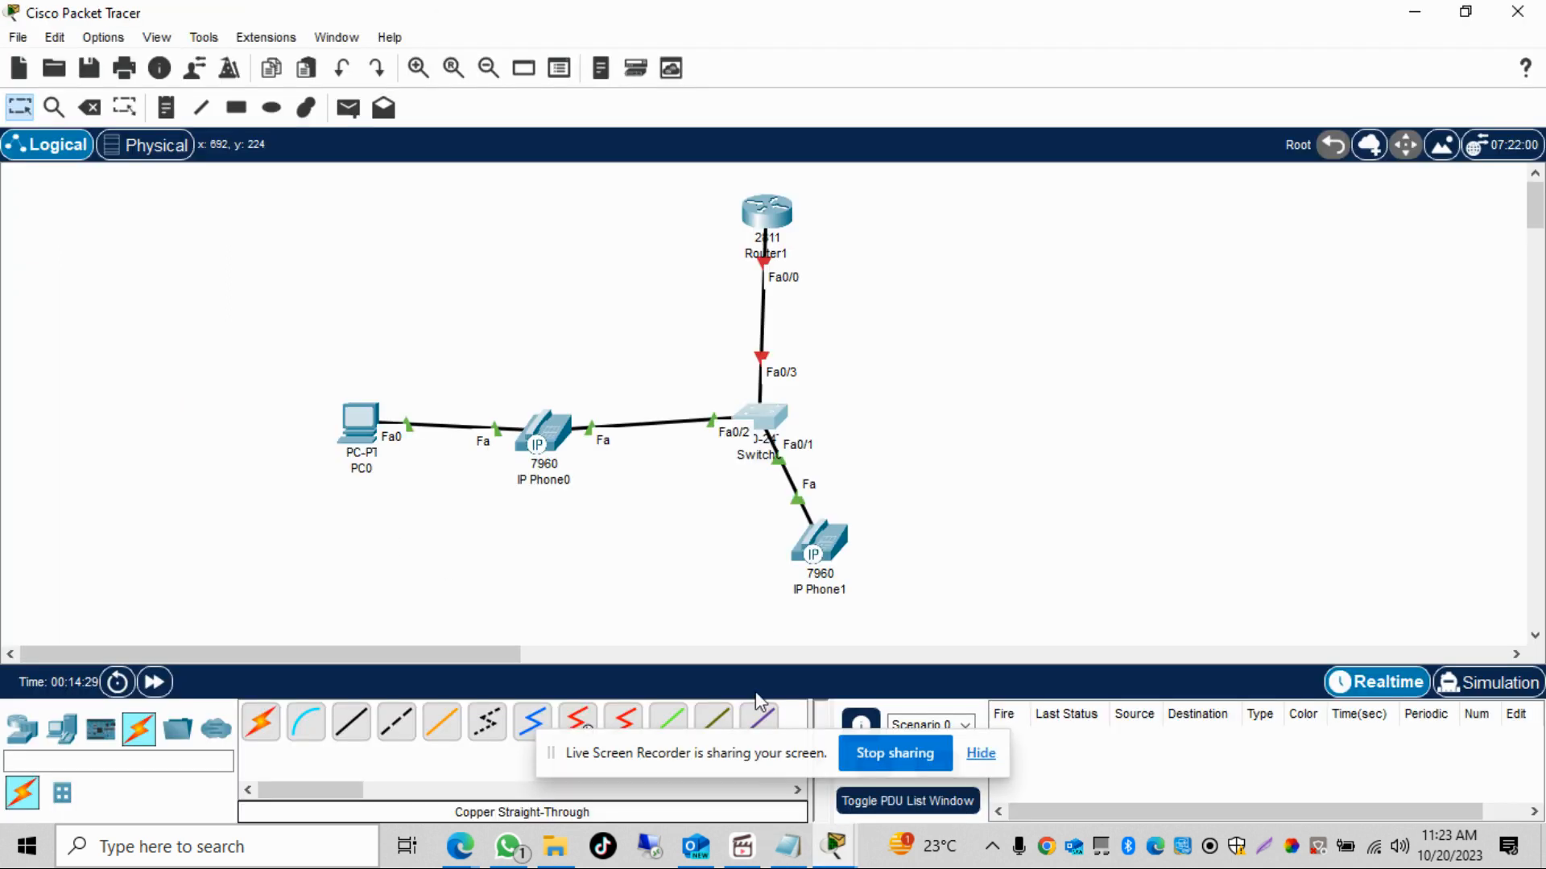
left_click(768, 416)
type("exit")
key("Return")
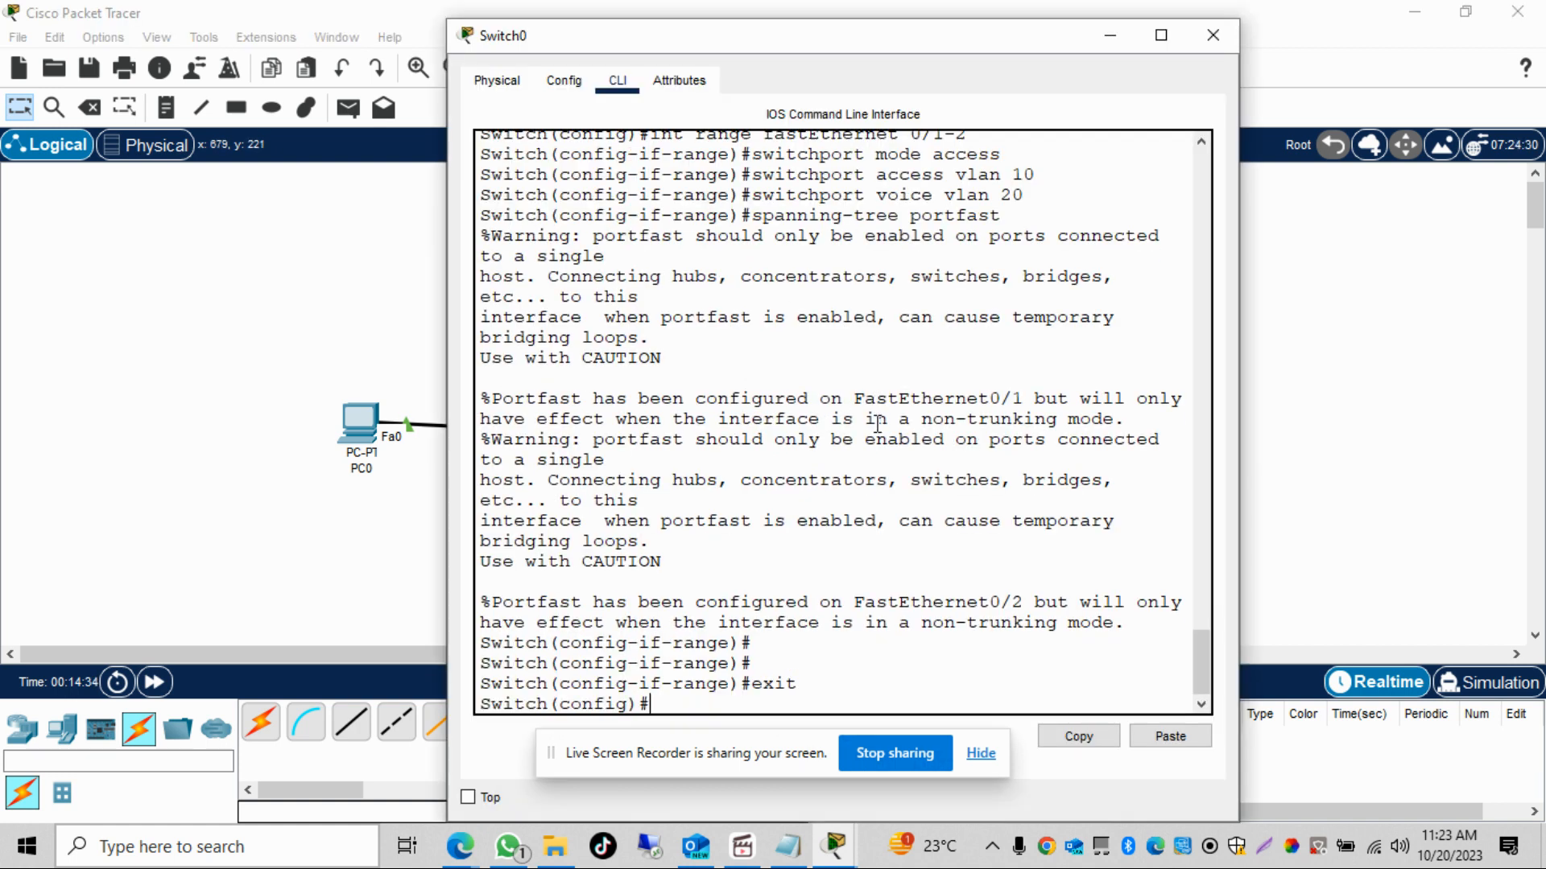
key("Return")
- Enter interface configuration mode for fastEthernet 0/3 on Switch0
type("int")
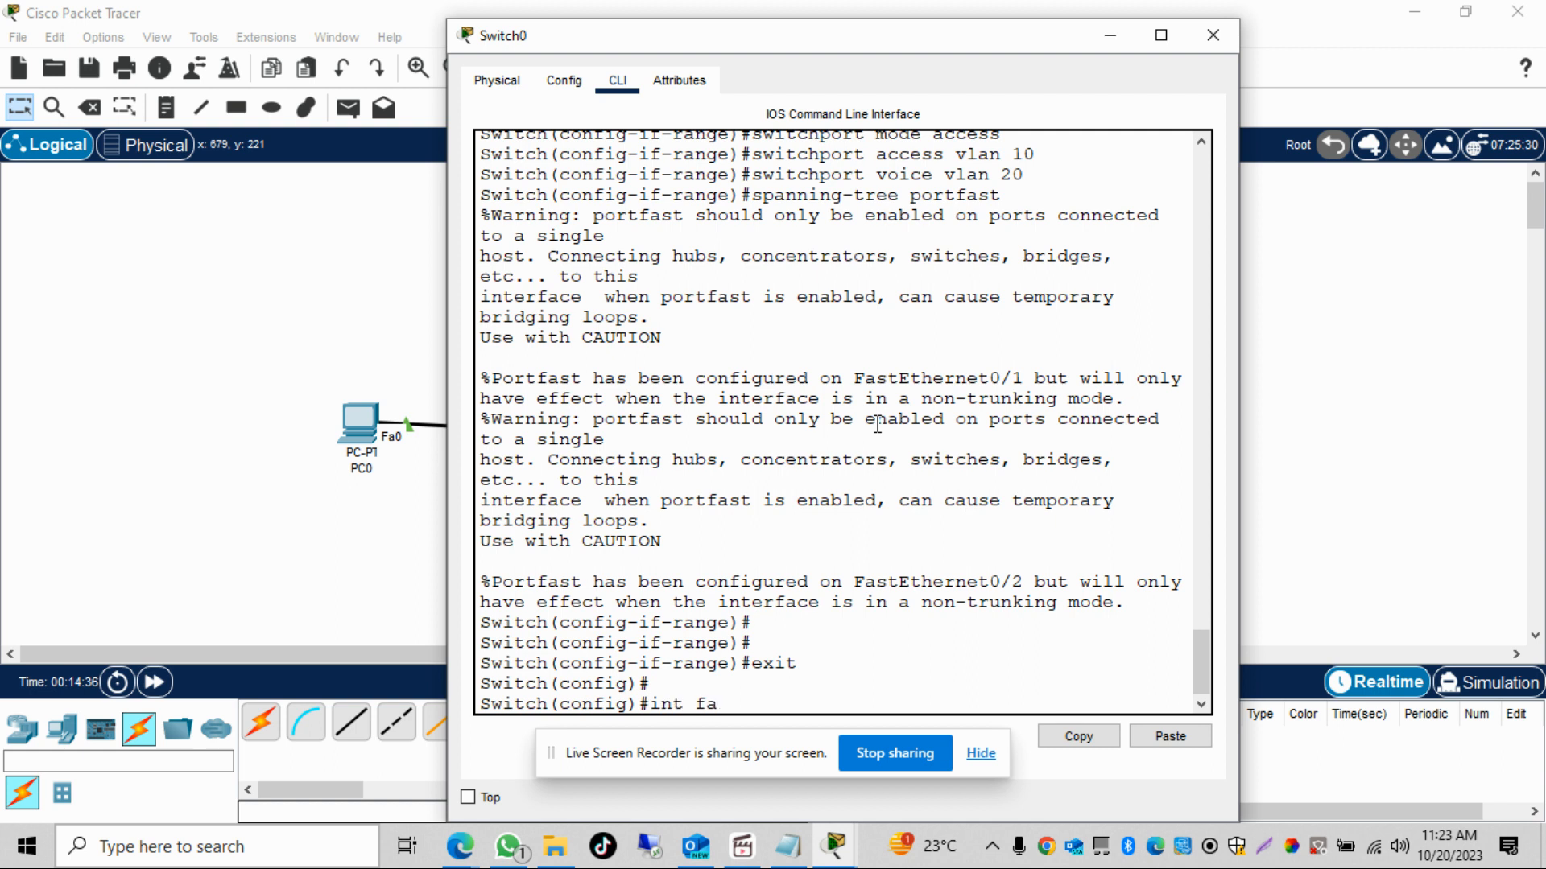
type(" fa")
key("Tab")
type("/3")
key("Return")
key("Return")
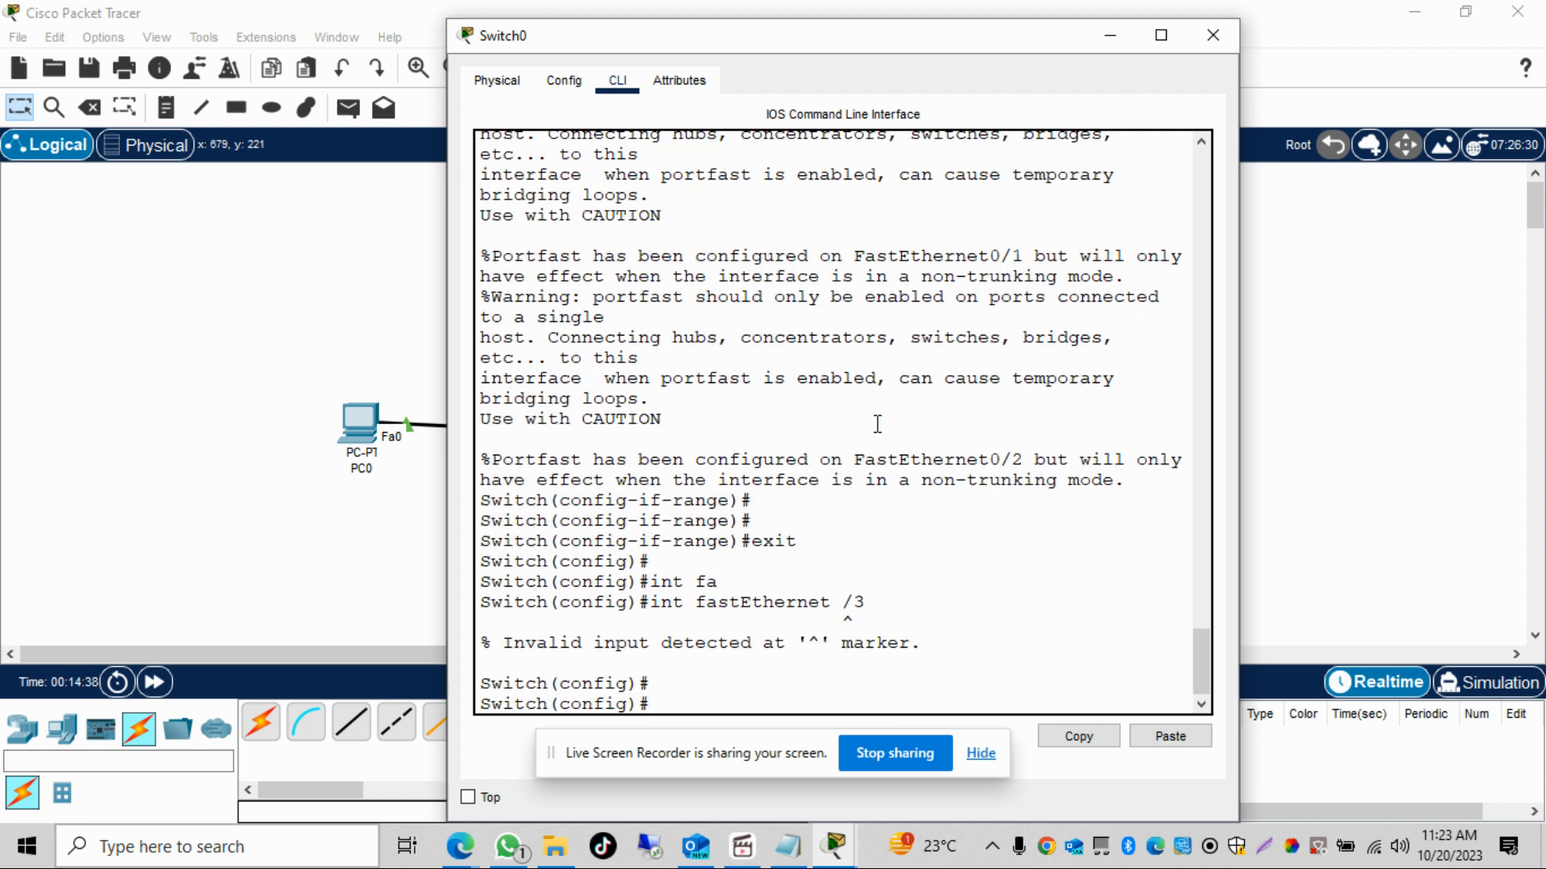
key("Up")
key("BackSpace")
key("BackSpace")
type("0/3")
key("Return")
- Set Switch0's router-facing port to trunk mode with switchport mode trunk
type("sw")
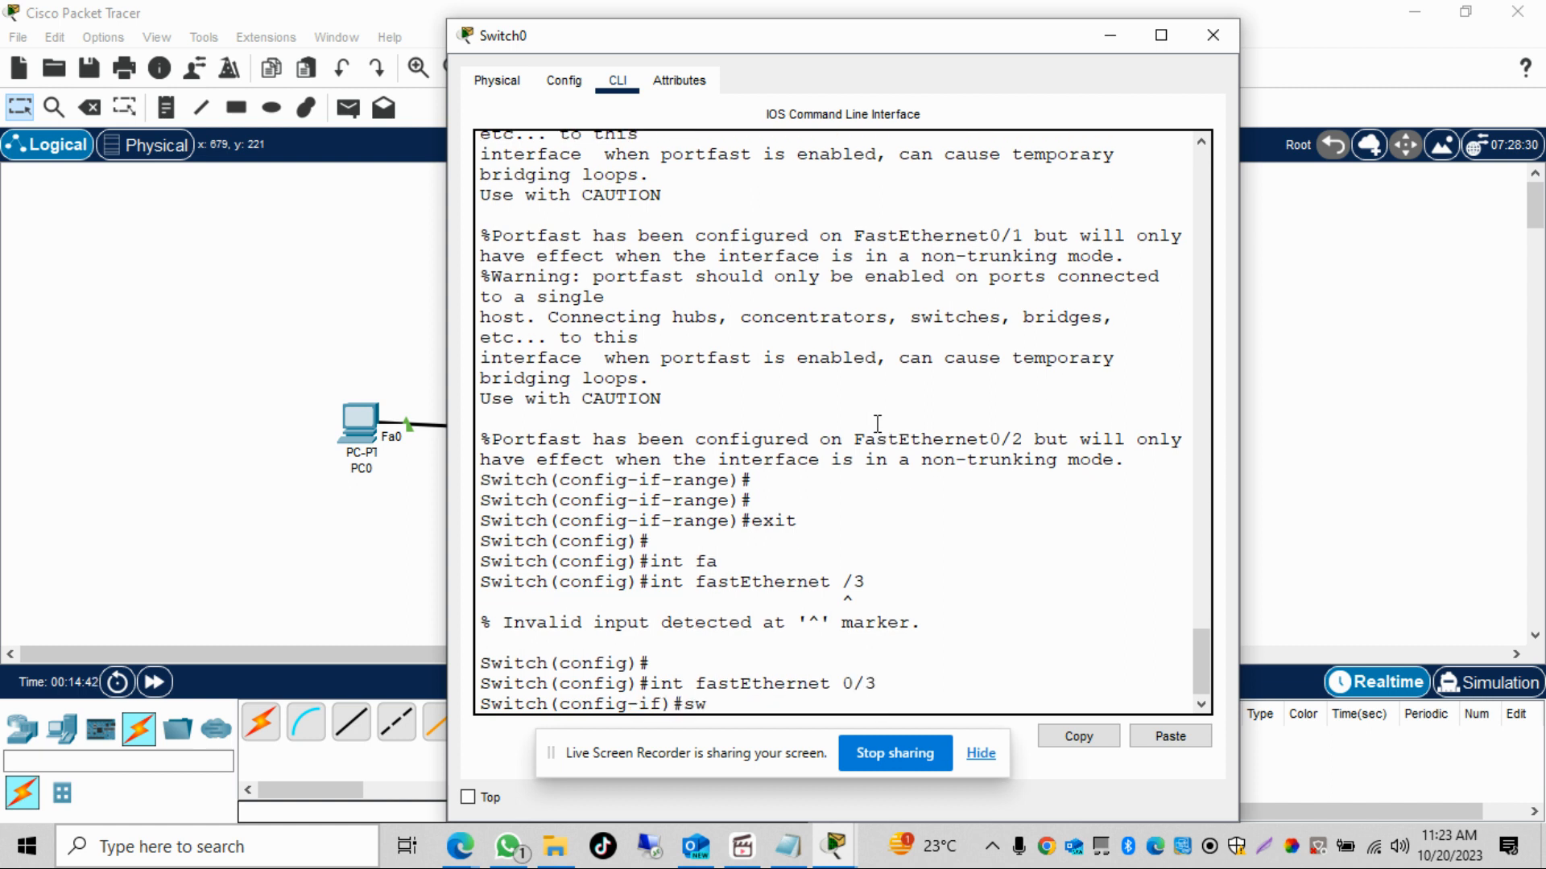
key("Tab")
type("mo")
key("Tab")
type("tr")
key("Tab")
key("Return")
key("Return")
key("Return")
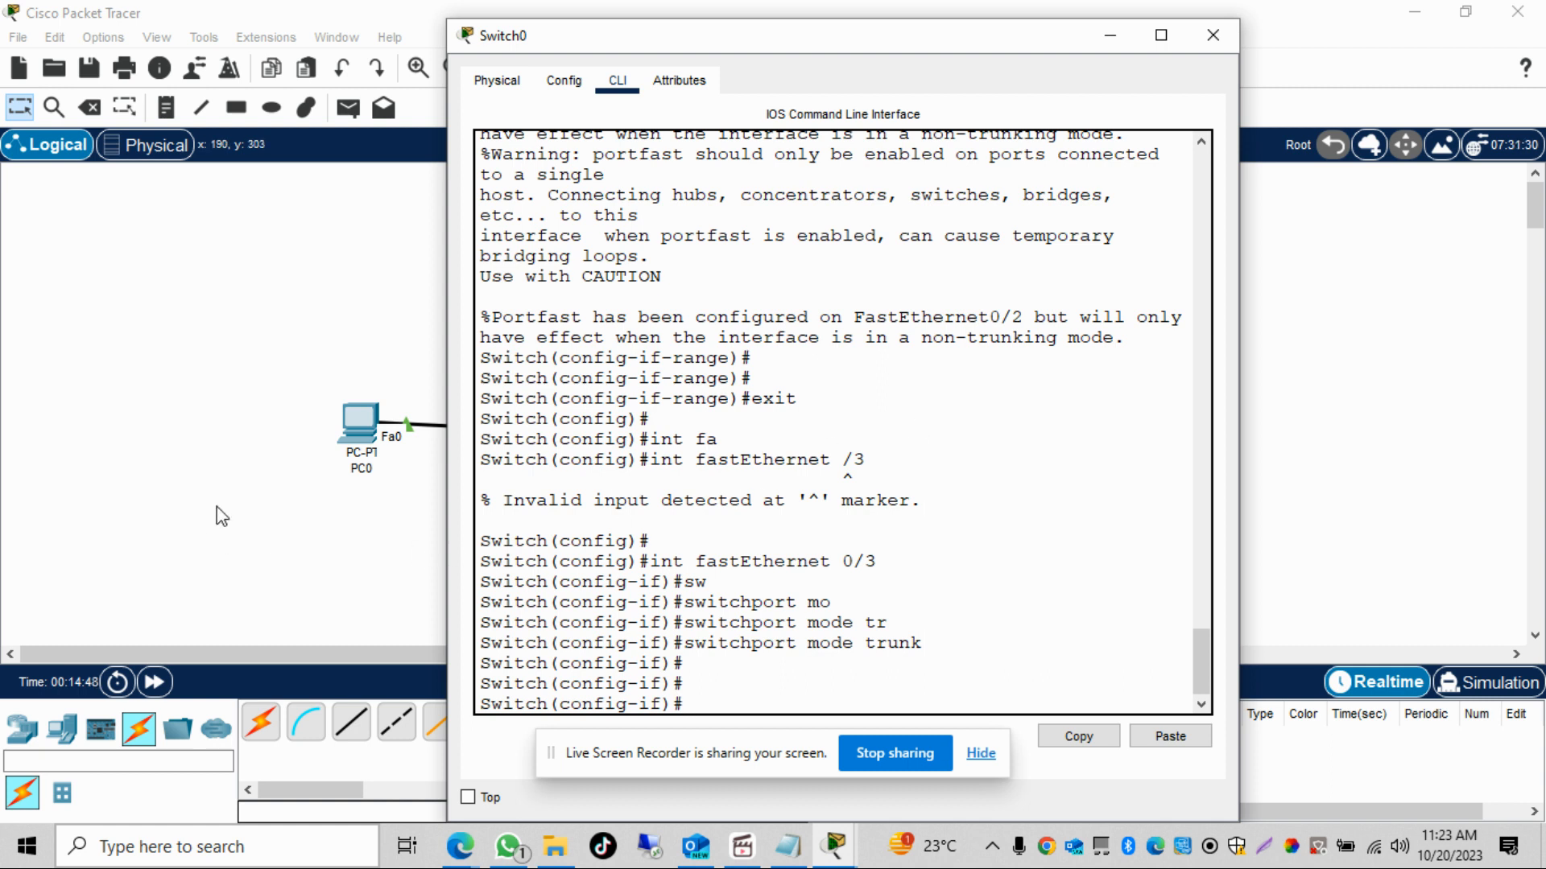
- Open Router1's CLI from the topology and enter interface configuration mode for fastEthernet 0/0
left_click(265, 497)
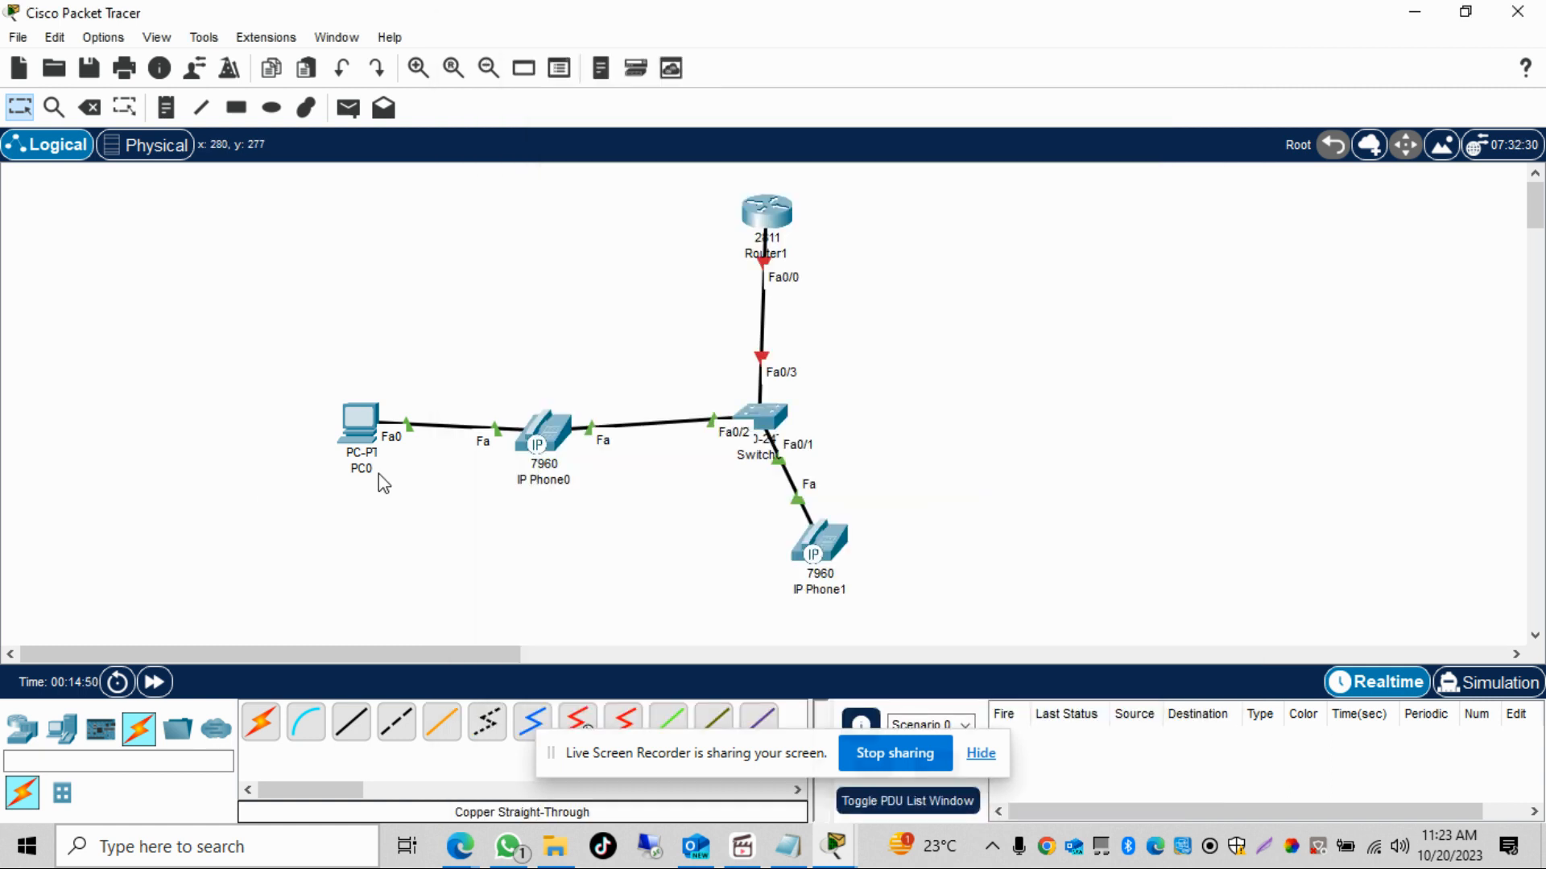
left_click(785, 225)
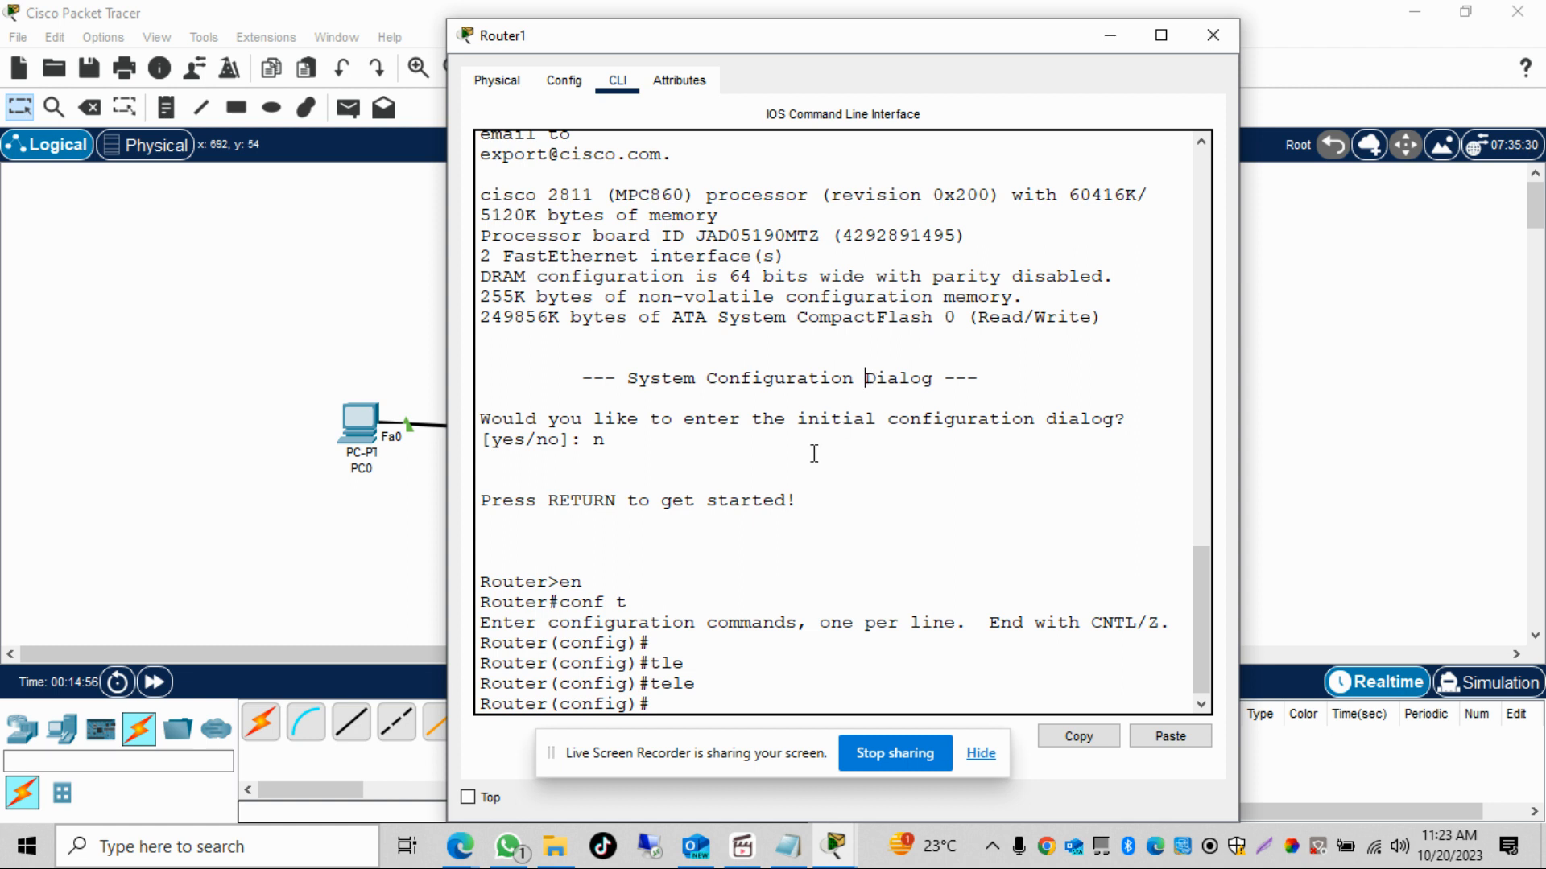
left_click_drag(818, 24, 785, 109)
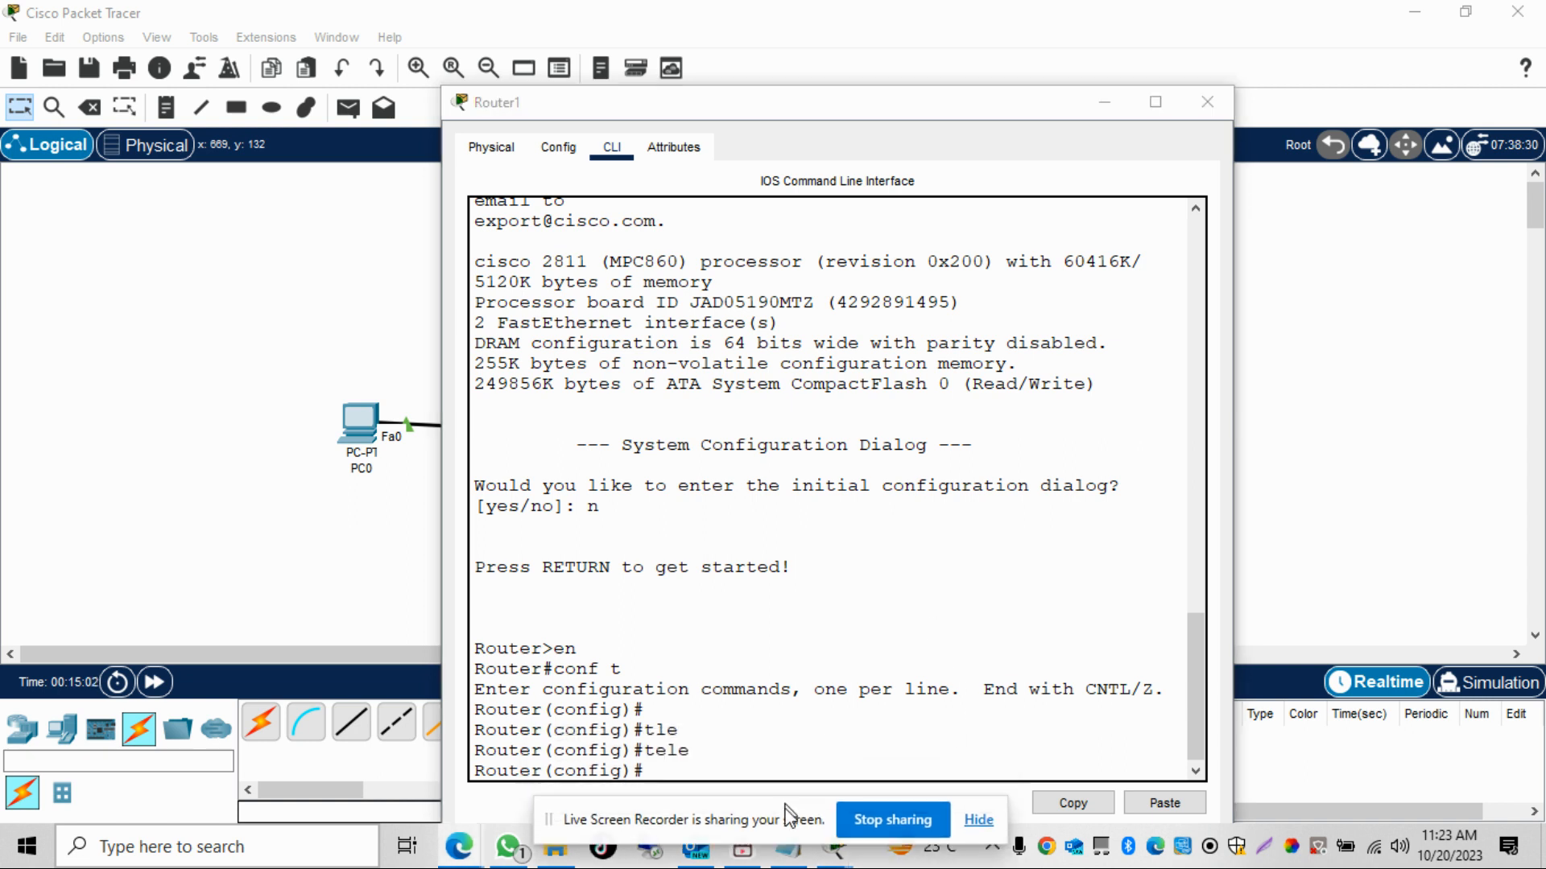
left_click_drag(787, 114, 786, 76)
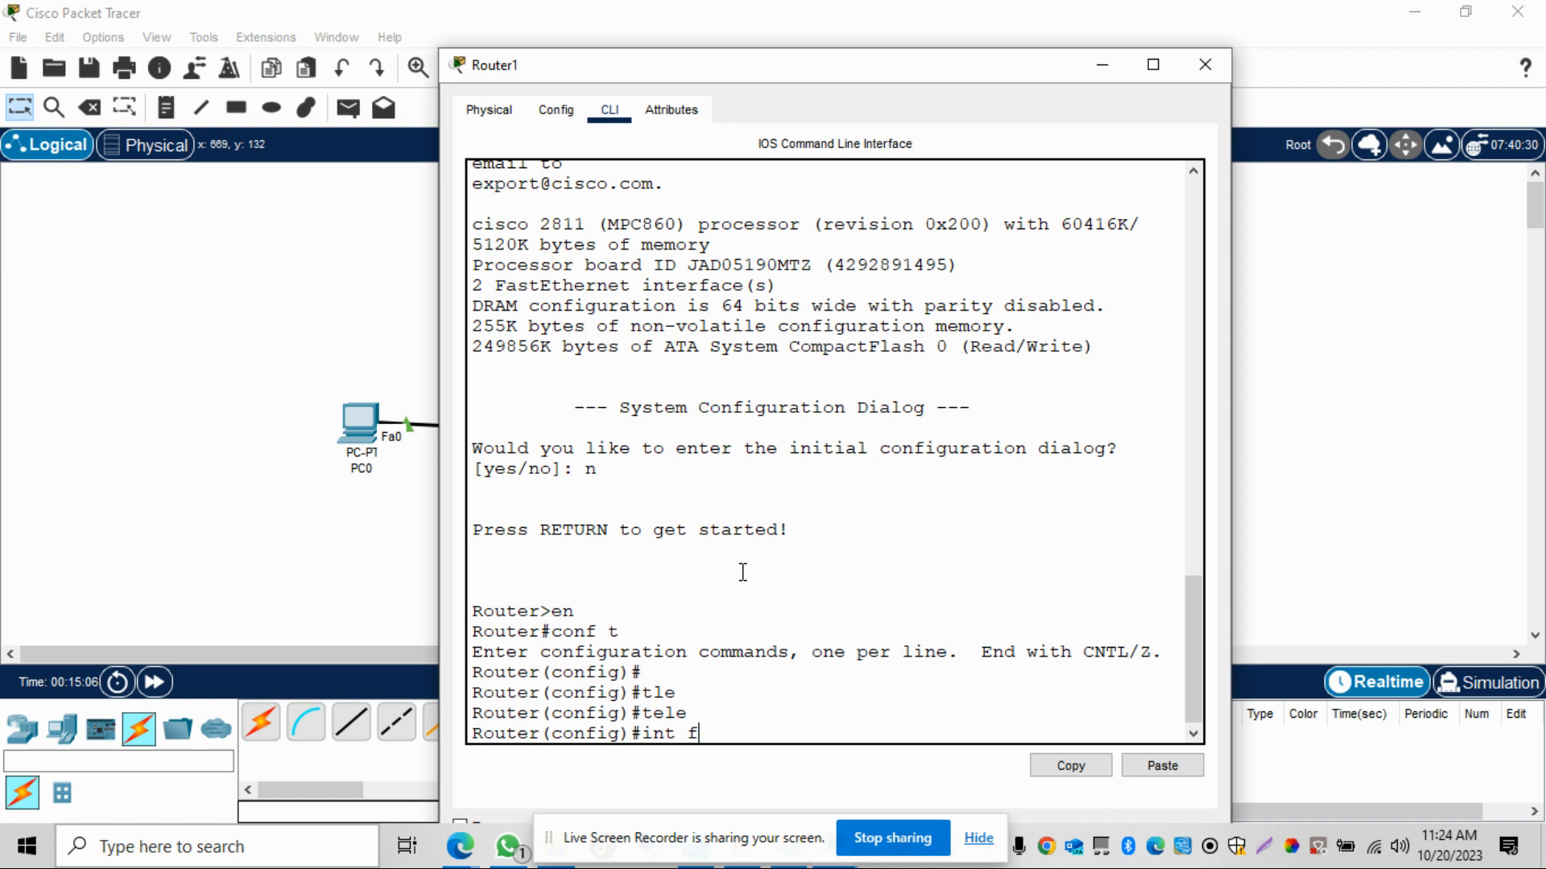
type("a")
key("Tab")
type("0/0")
key("Return")
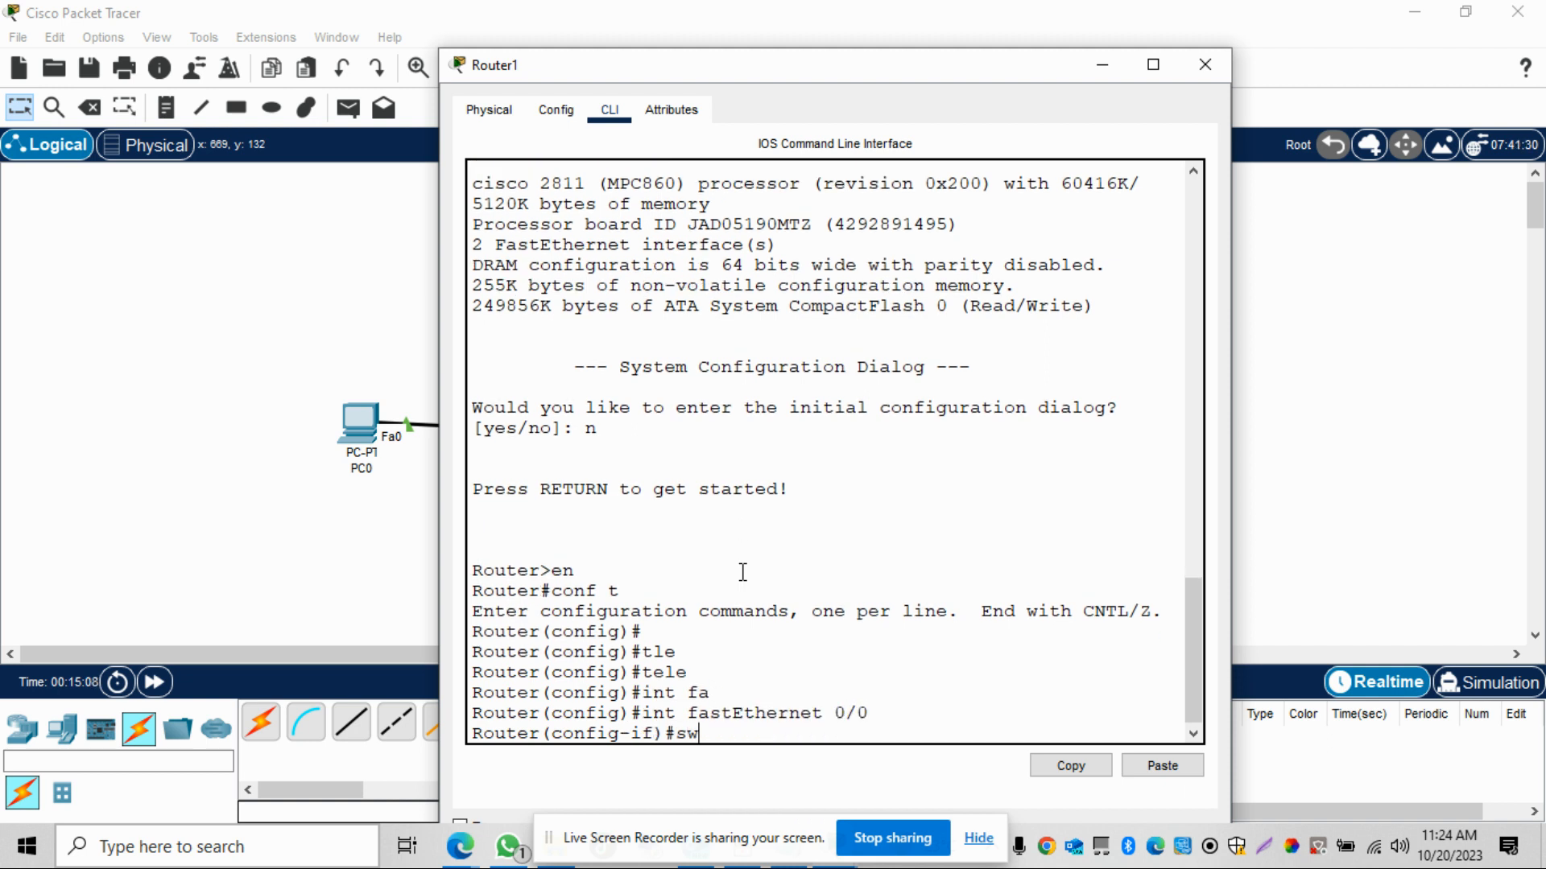
- Enable the router interface with no shutdown and minimize the Router1 window to return to the topology
type("no sh")
key("Tab")
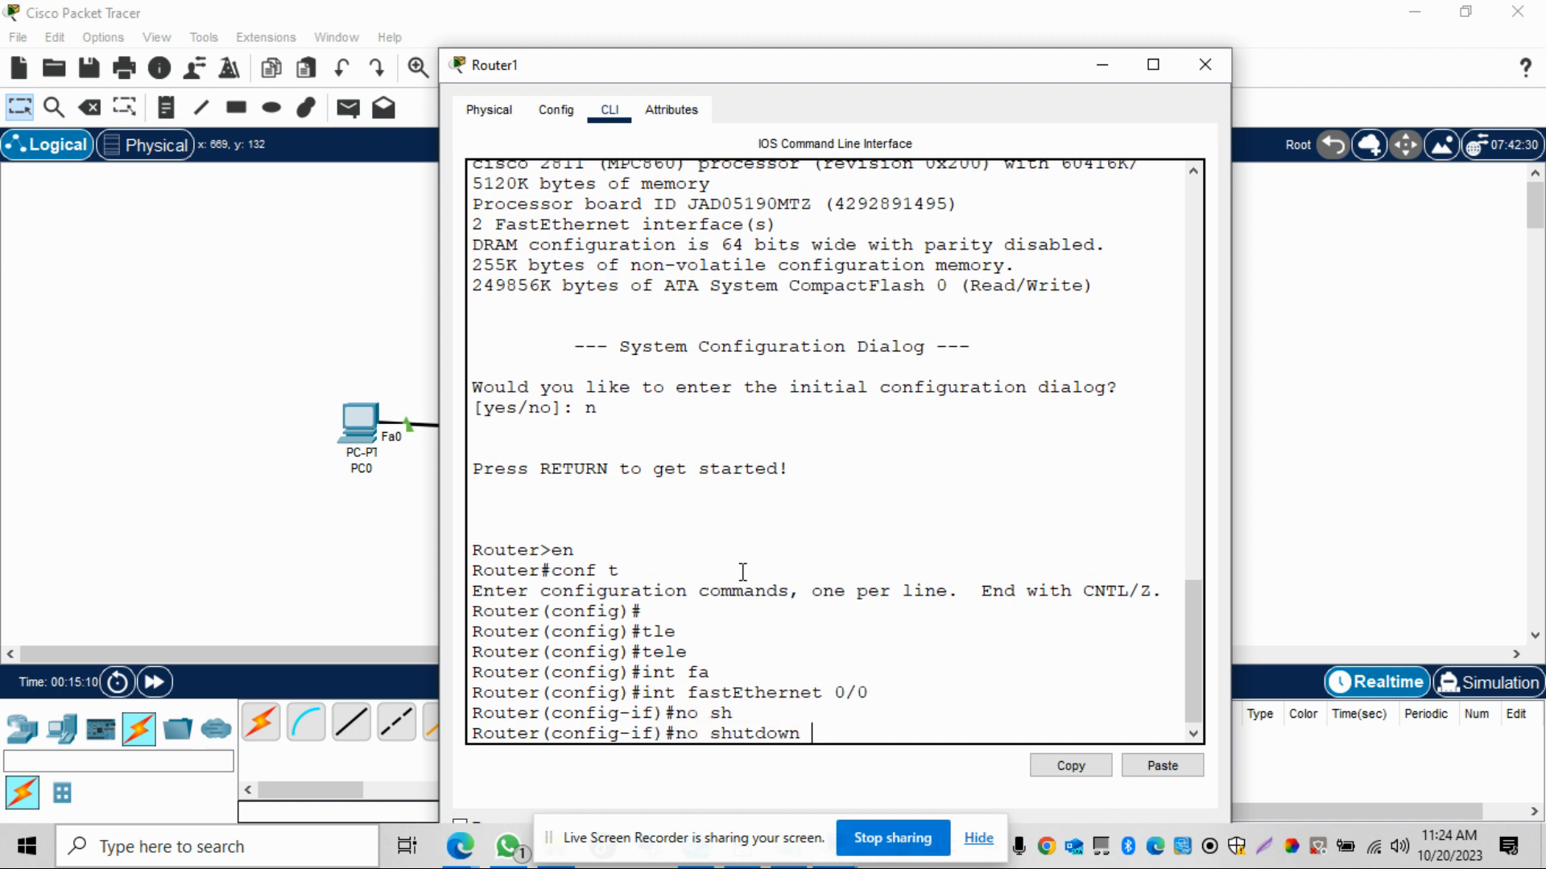
key("Return")
key("Return")
key("Return")
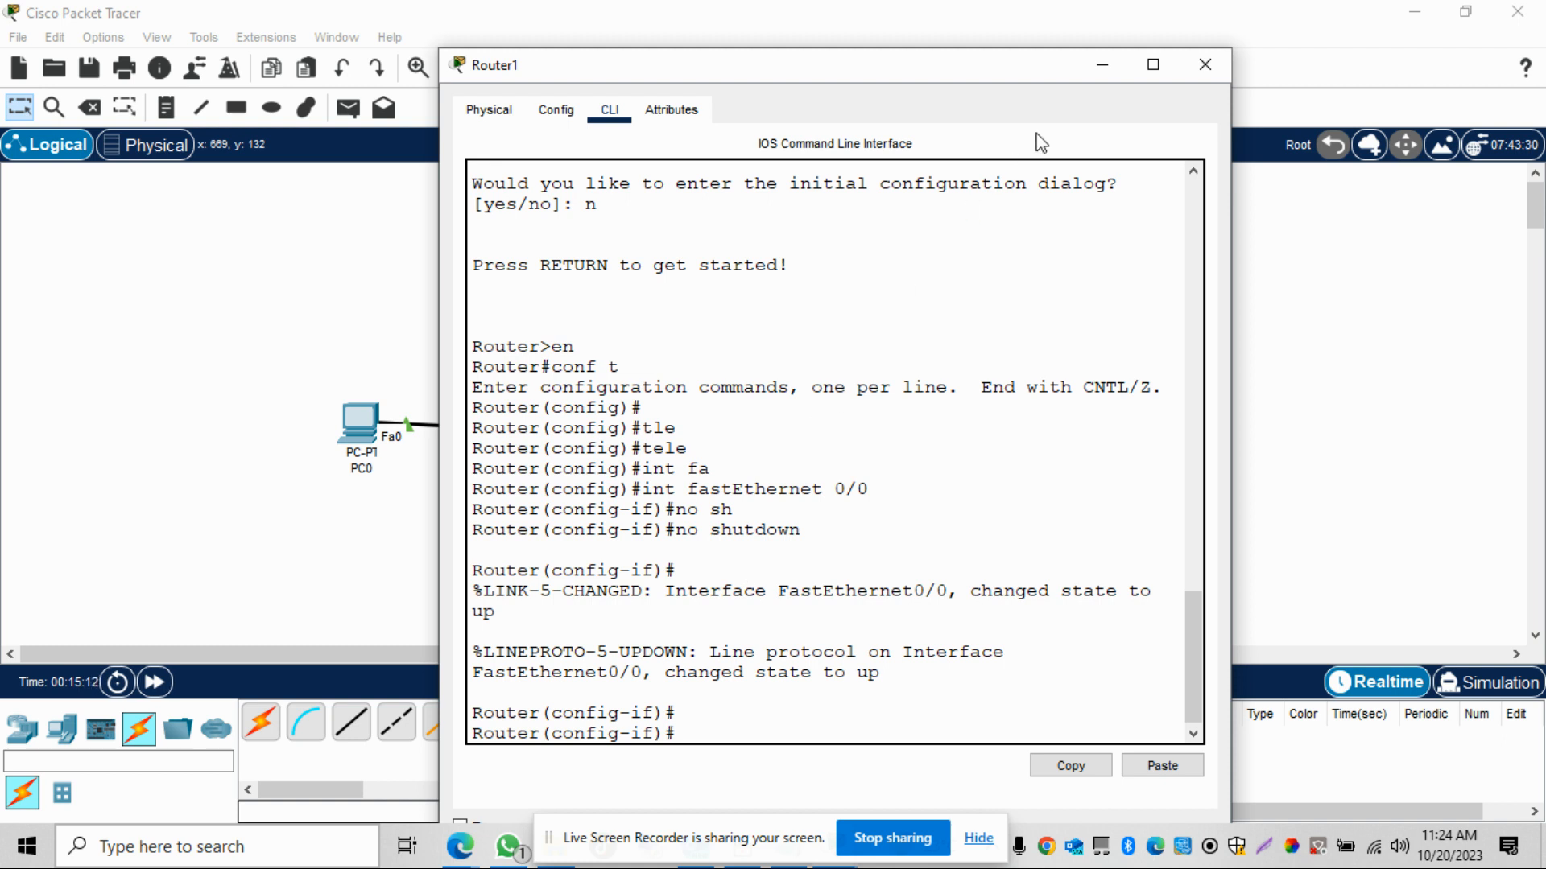
left_click(1103, 64)
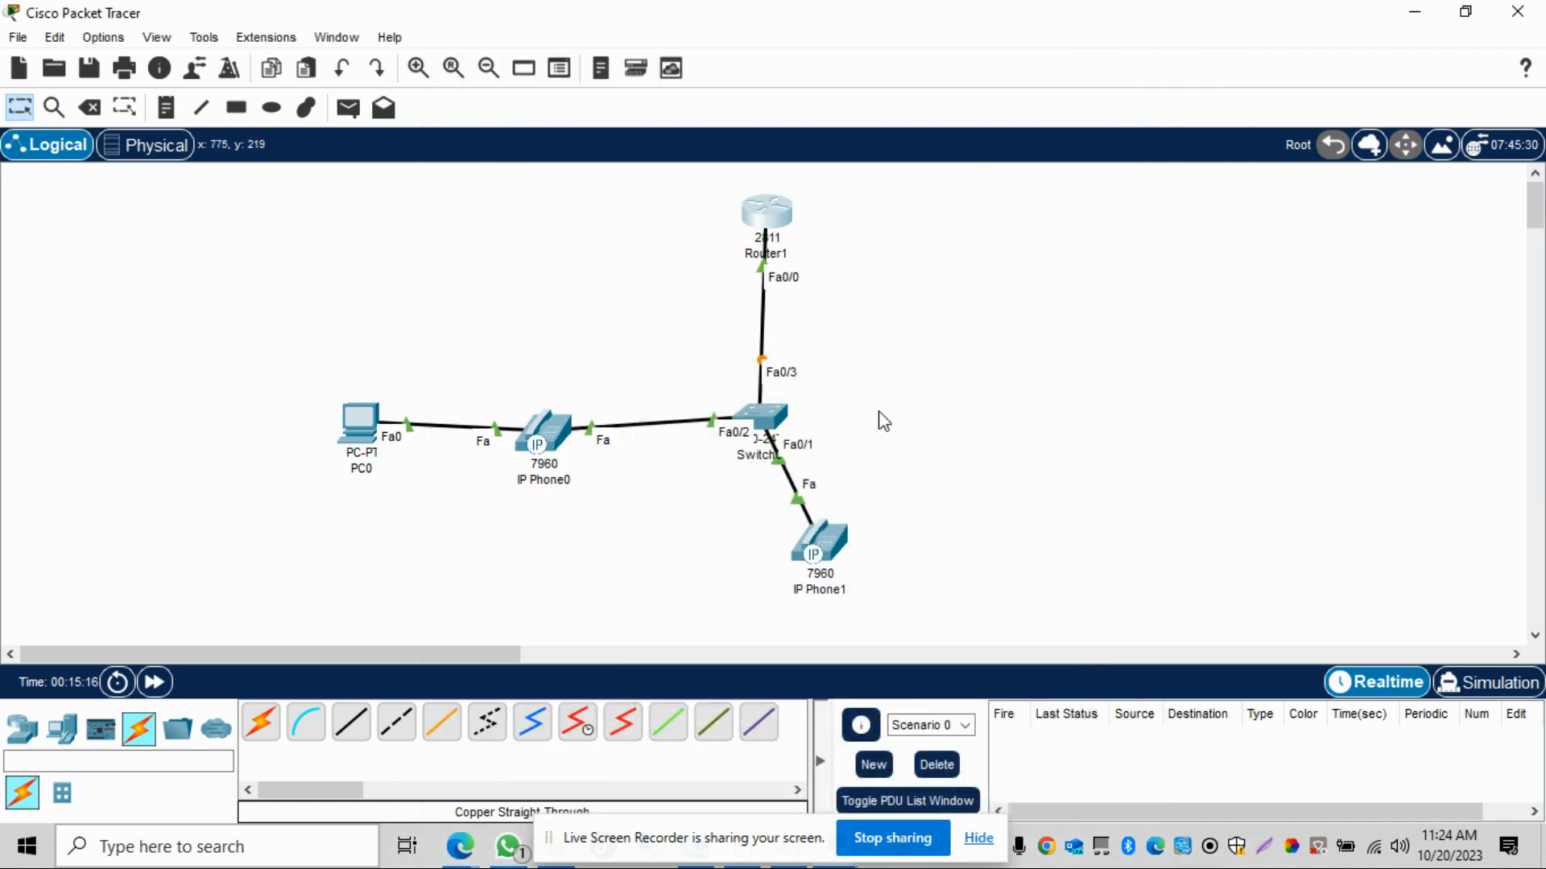
- Switch to the VOIP Lab Configuration notes in Notepad and locate the Router1 commands for subinterface fastEthernet 0/0.10
left_click_drag(743, 823, 1101, 725)
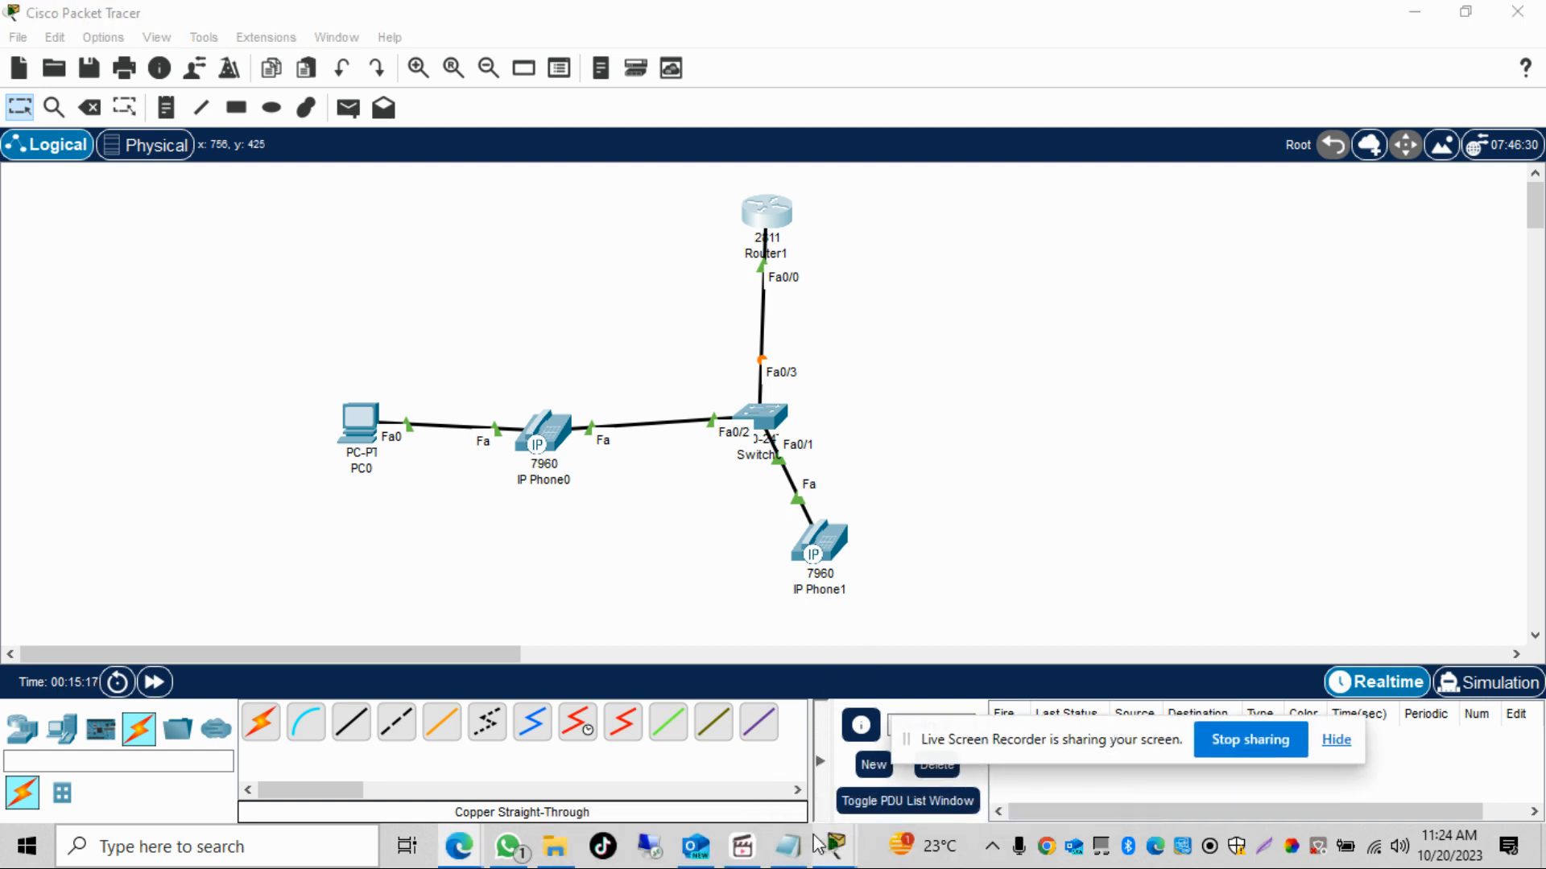
left_click(787, 845)
scroll(537, 604, "down", 20)
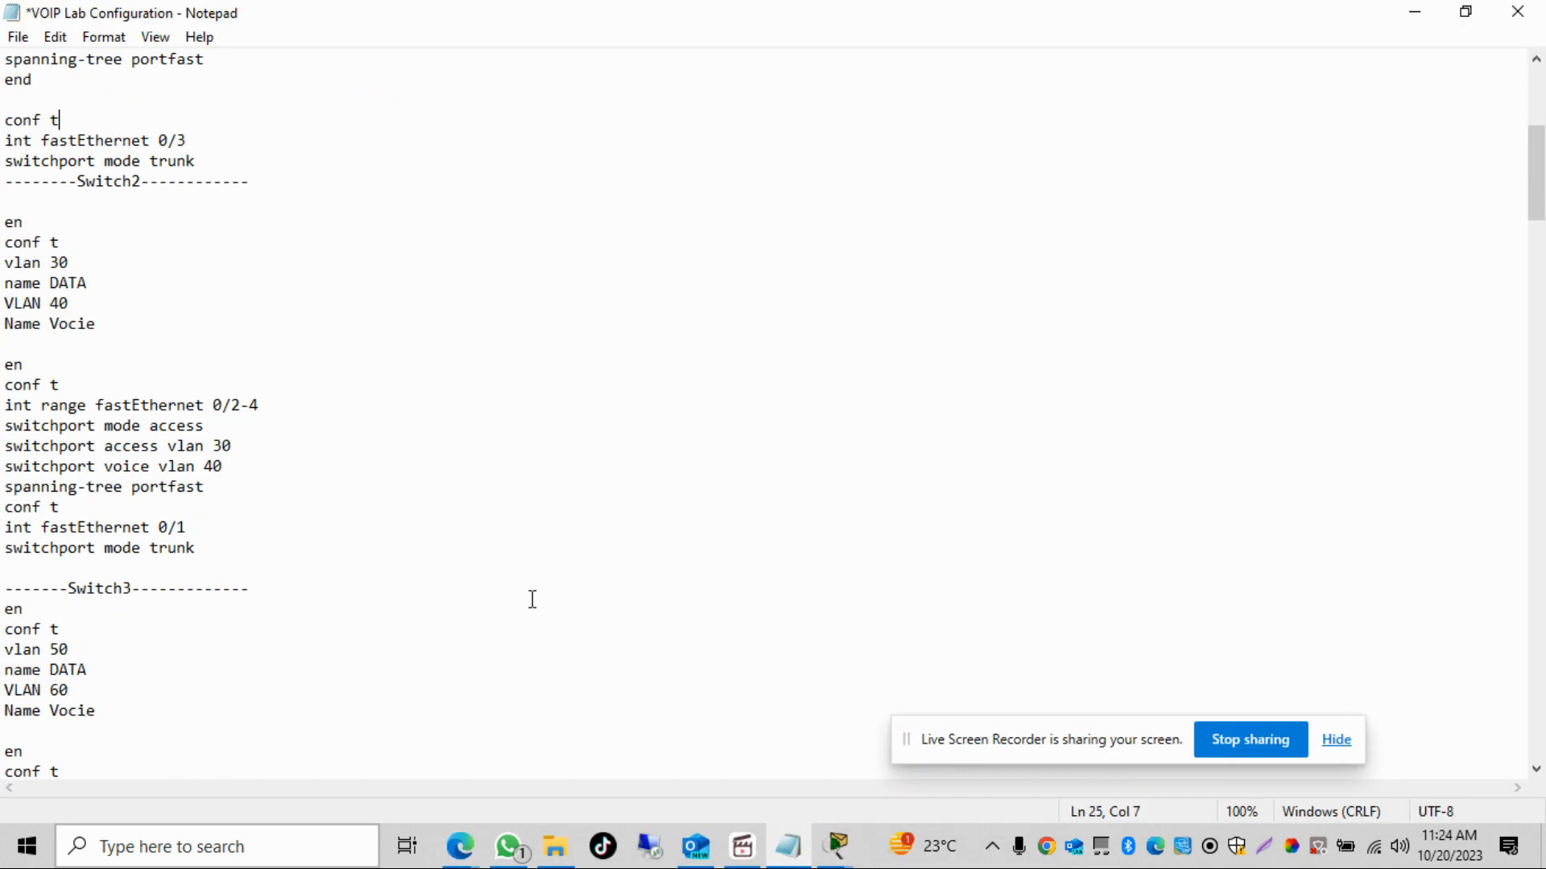
scroll(532, 599, "down", 7)
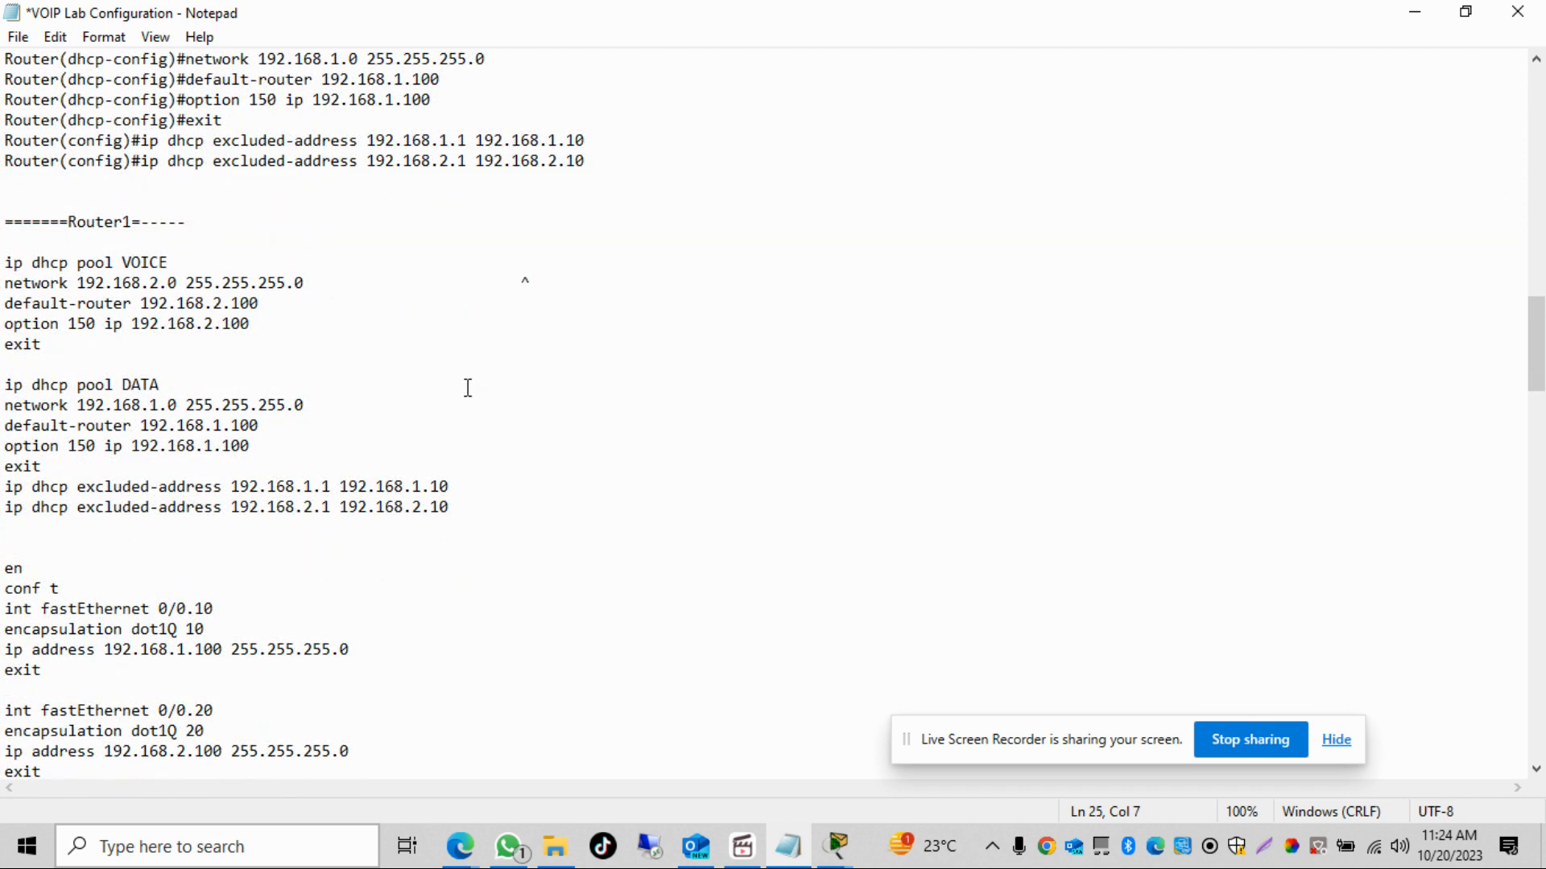
scroll(467, 388, "down", 2)
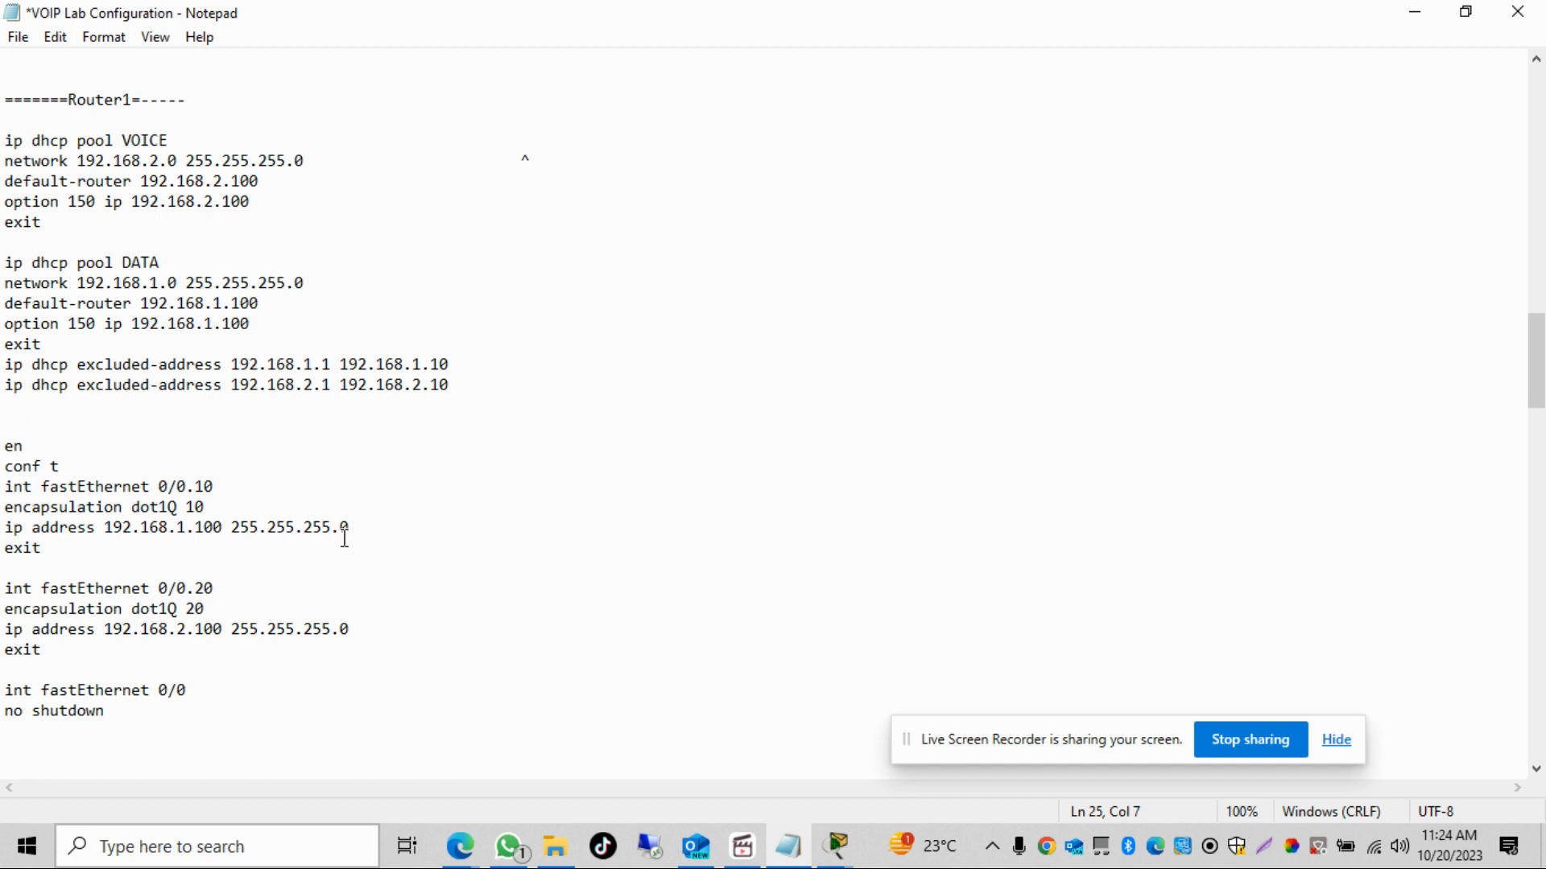
left_click_drag(354, 527, 3, 487)
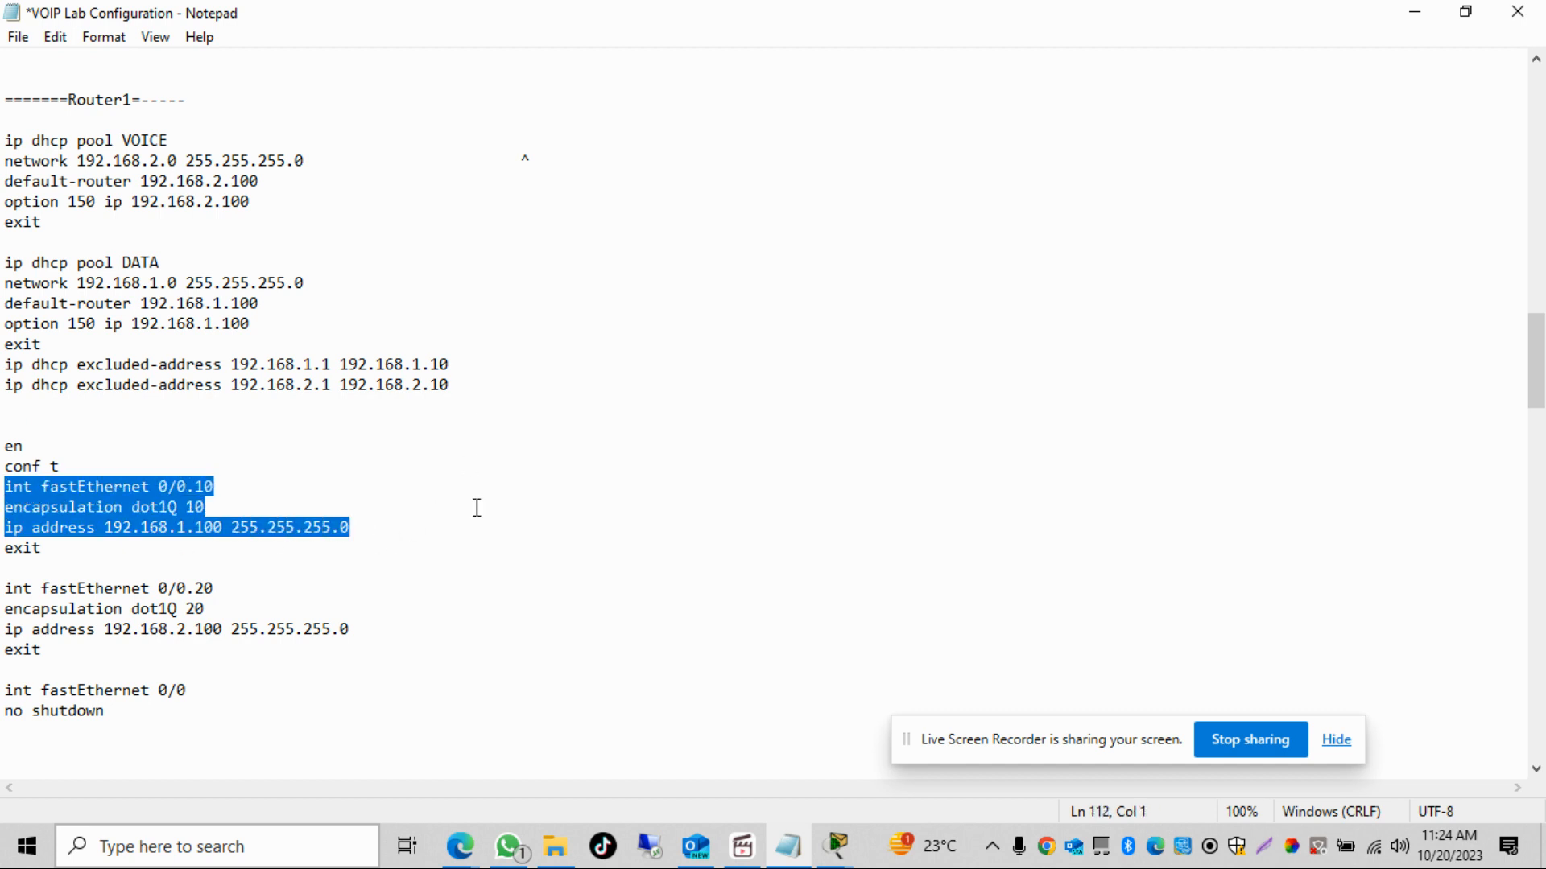
left_click(202, 487)
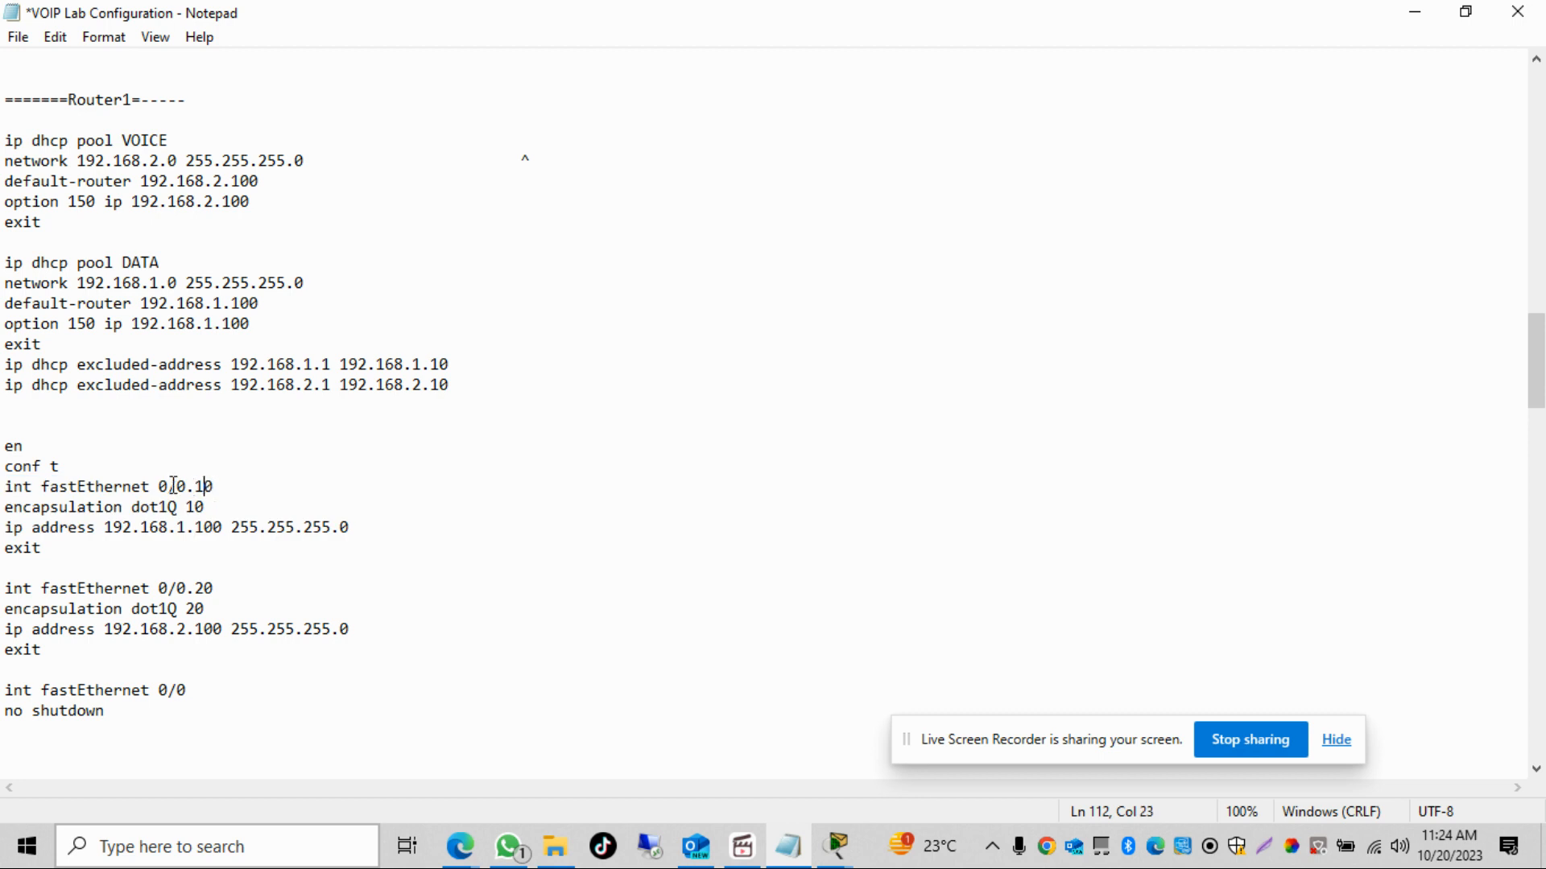
- Examine the interface numbers and IP addresses in the notes for Router1's subinterfaces 0/0.10 and 0/0.20
double_click(160, 487)
key("End")
left_click_drag(176, 527, 222, 527)
left_click(239, 503)
double_click(220, 531)
left_click(252, 529)
left_click_drag(161, 588, 215, 588)
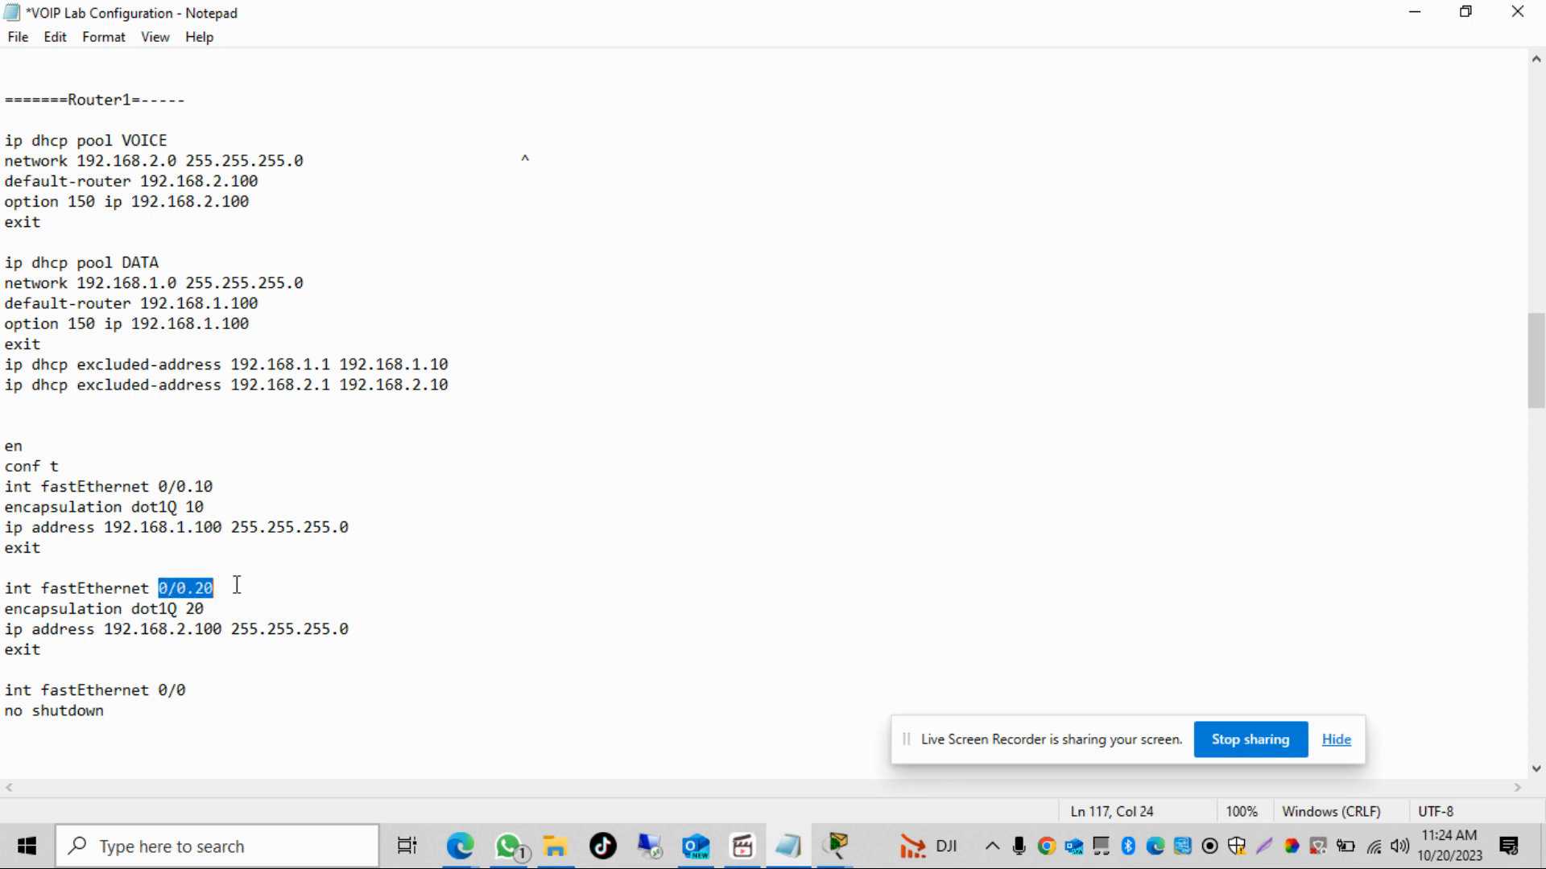
left_click(237, 585)
left_click_drag(170, 630, 231, 630)
left_click(256, 629)
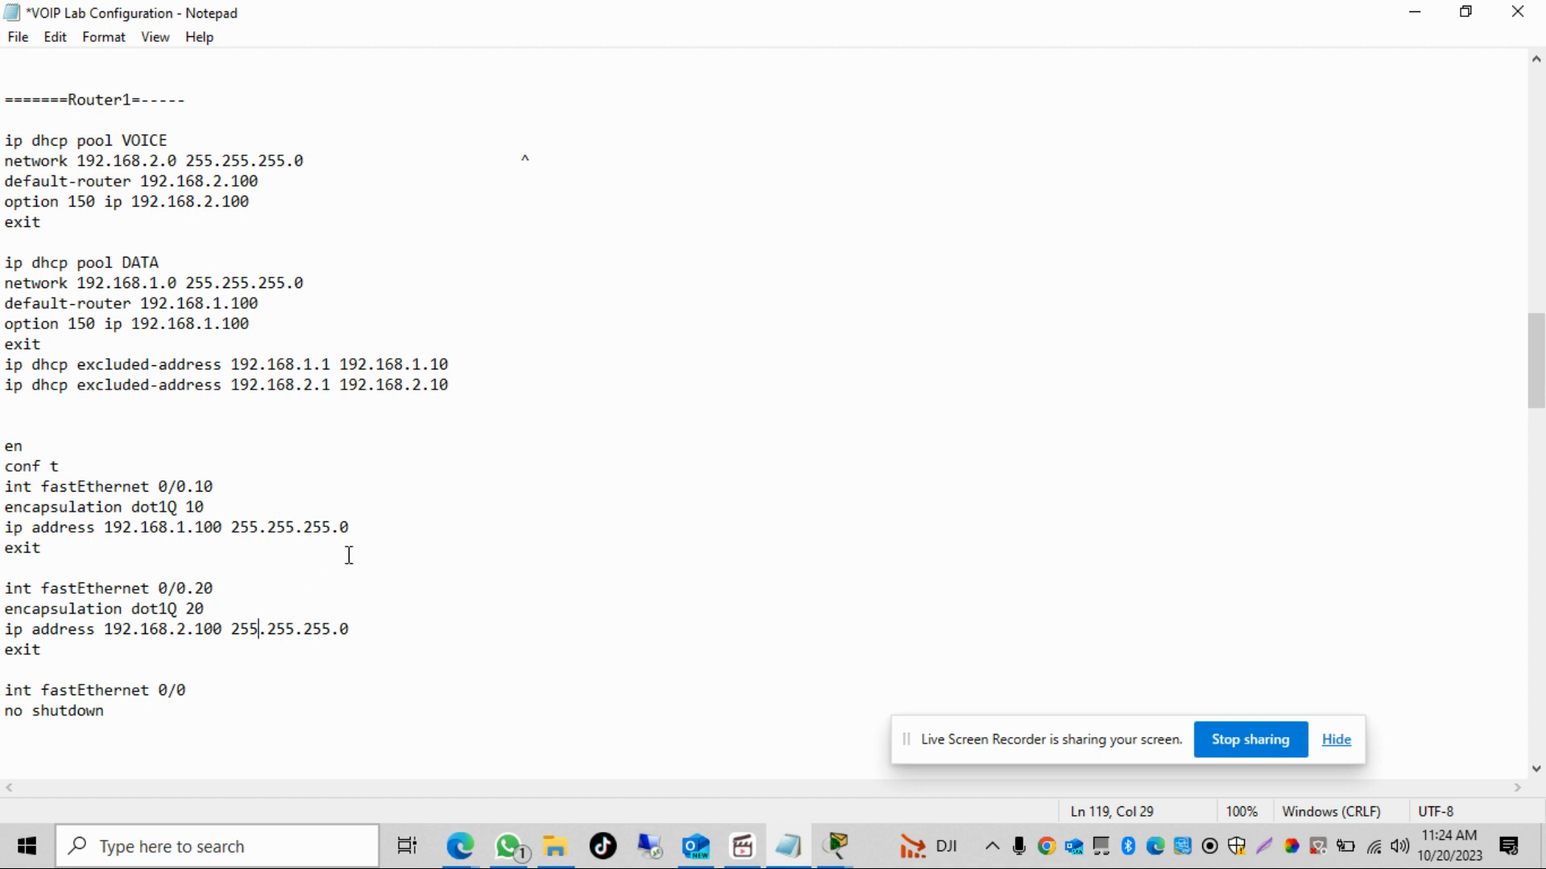
left_click_drag(368, 529, 4, 481)
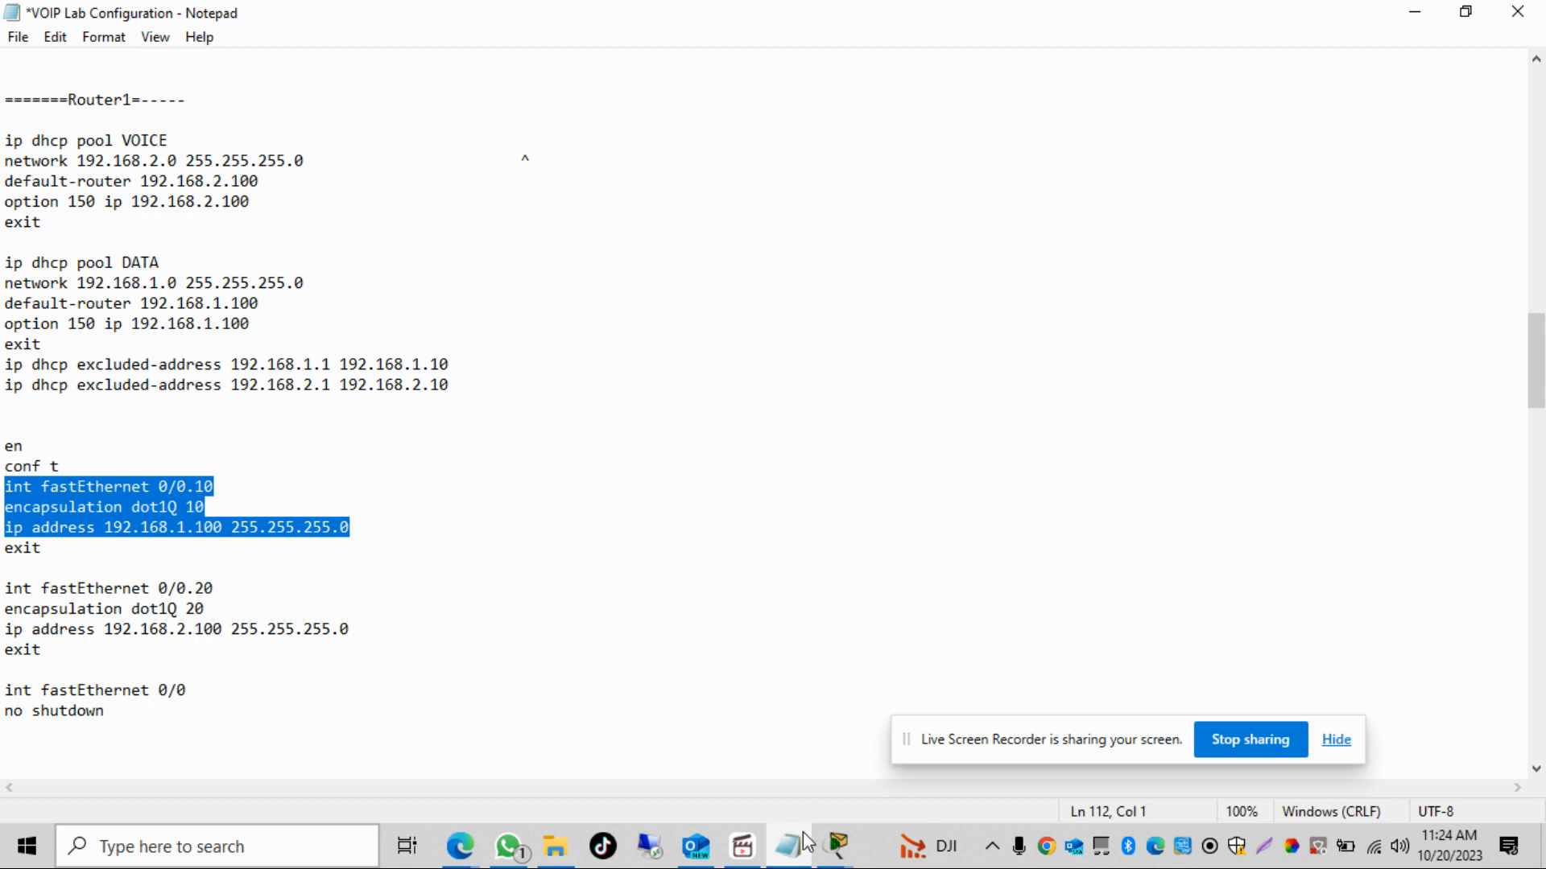
- Switch back to Router1's CLI in Packet Tracer and exit interface configuration to global configuration mode
left_click(834, 844)
left_click(881, 745)
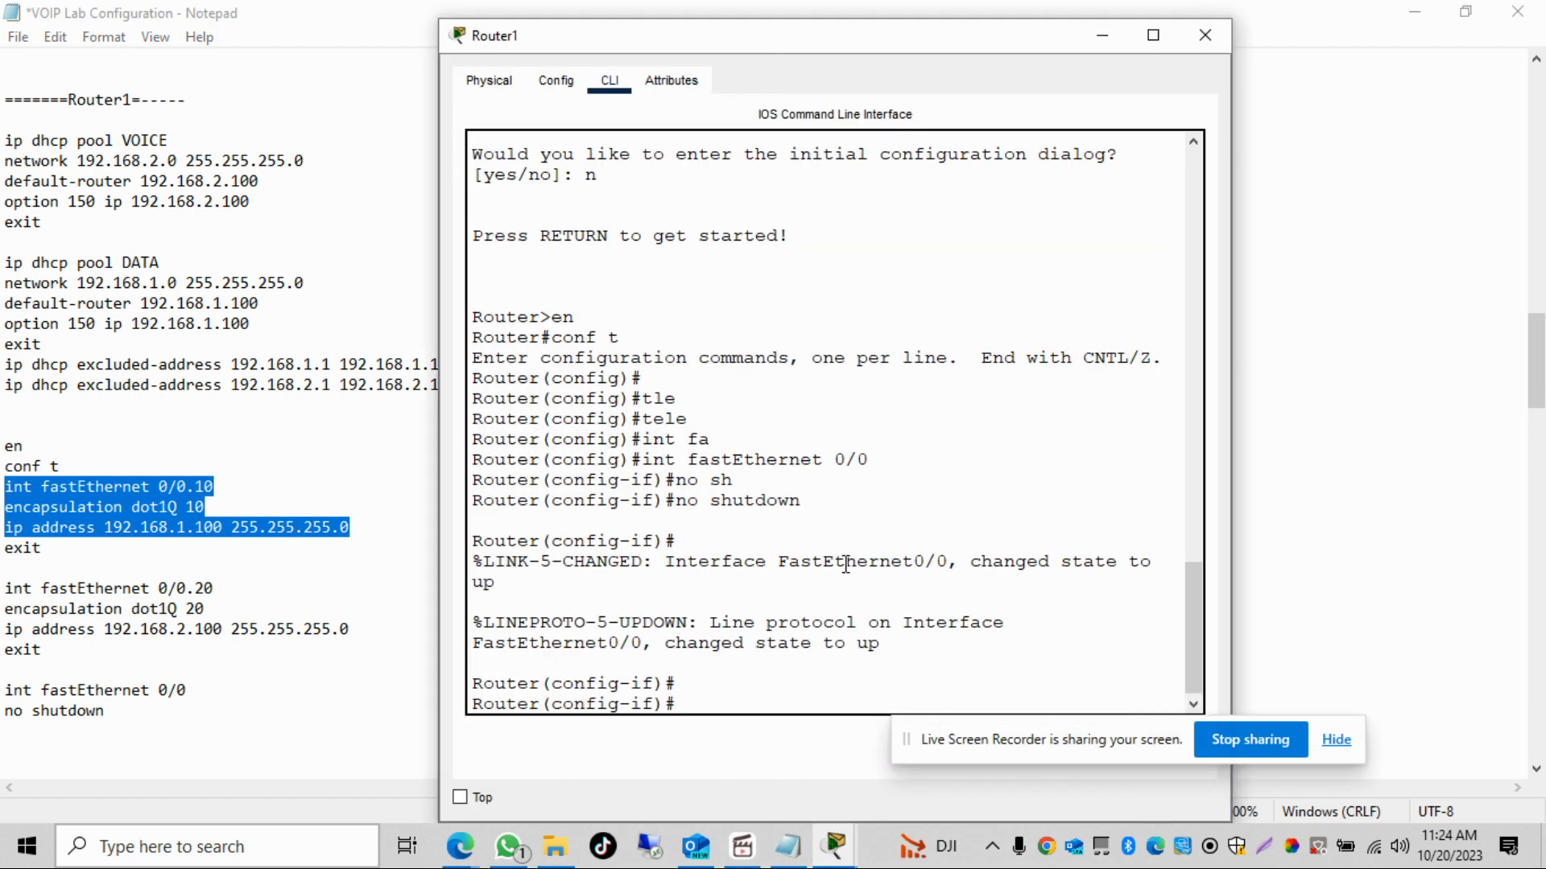
type("it")
key("Return")
key("Return")
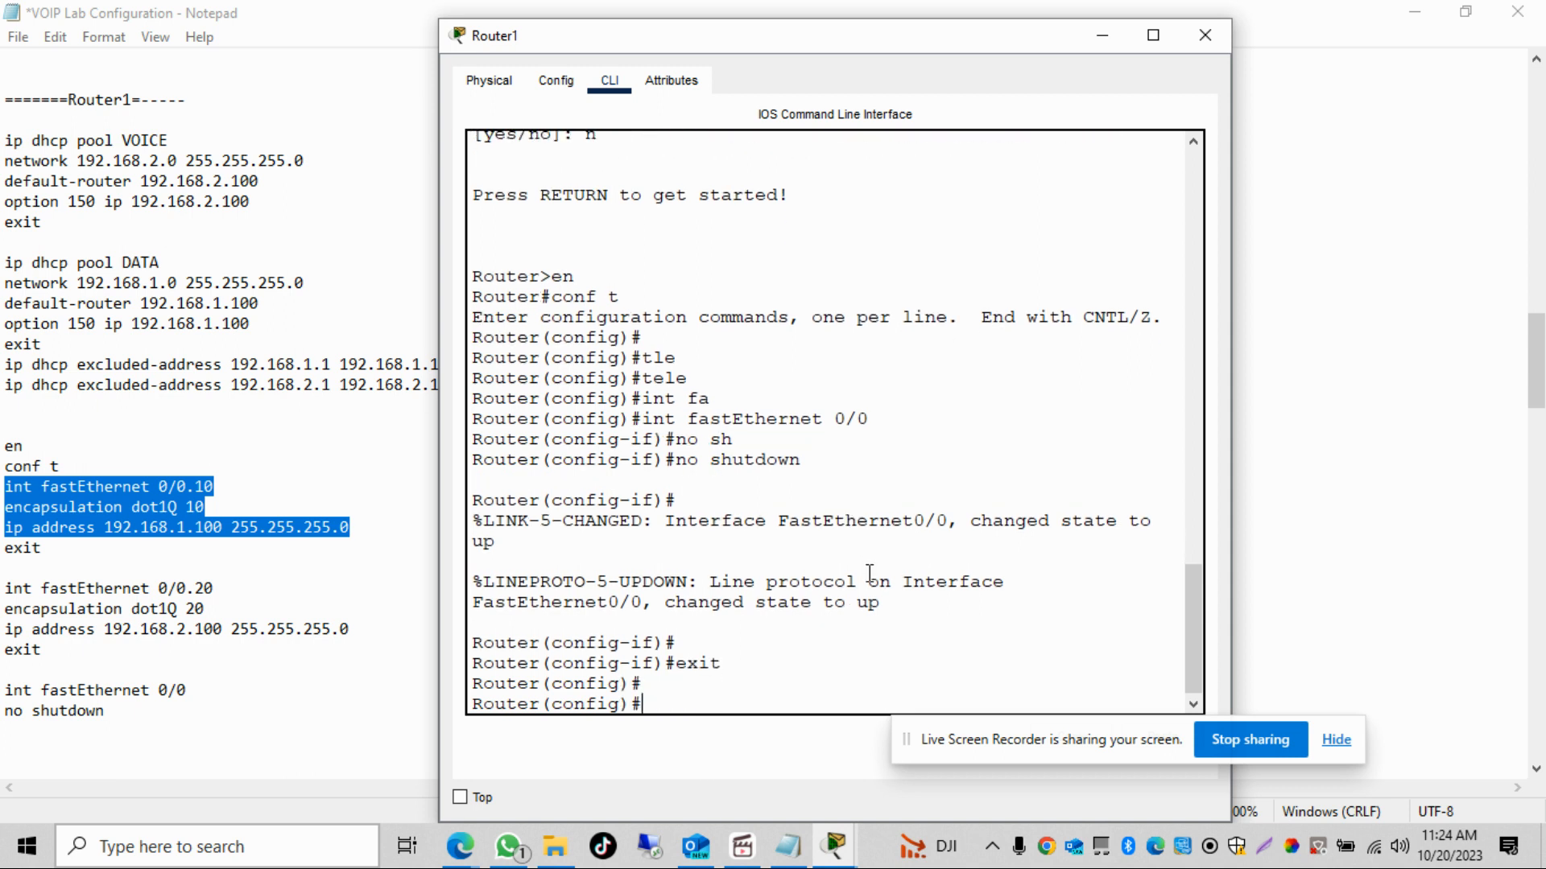
- Create subinterface fastEthernet 0/0.10 on Router1 and enter its configuration mode
type("int fa")
key("Tab")
type("0/0.10")
key("Return")
key("Return")
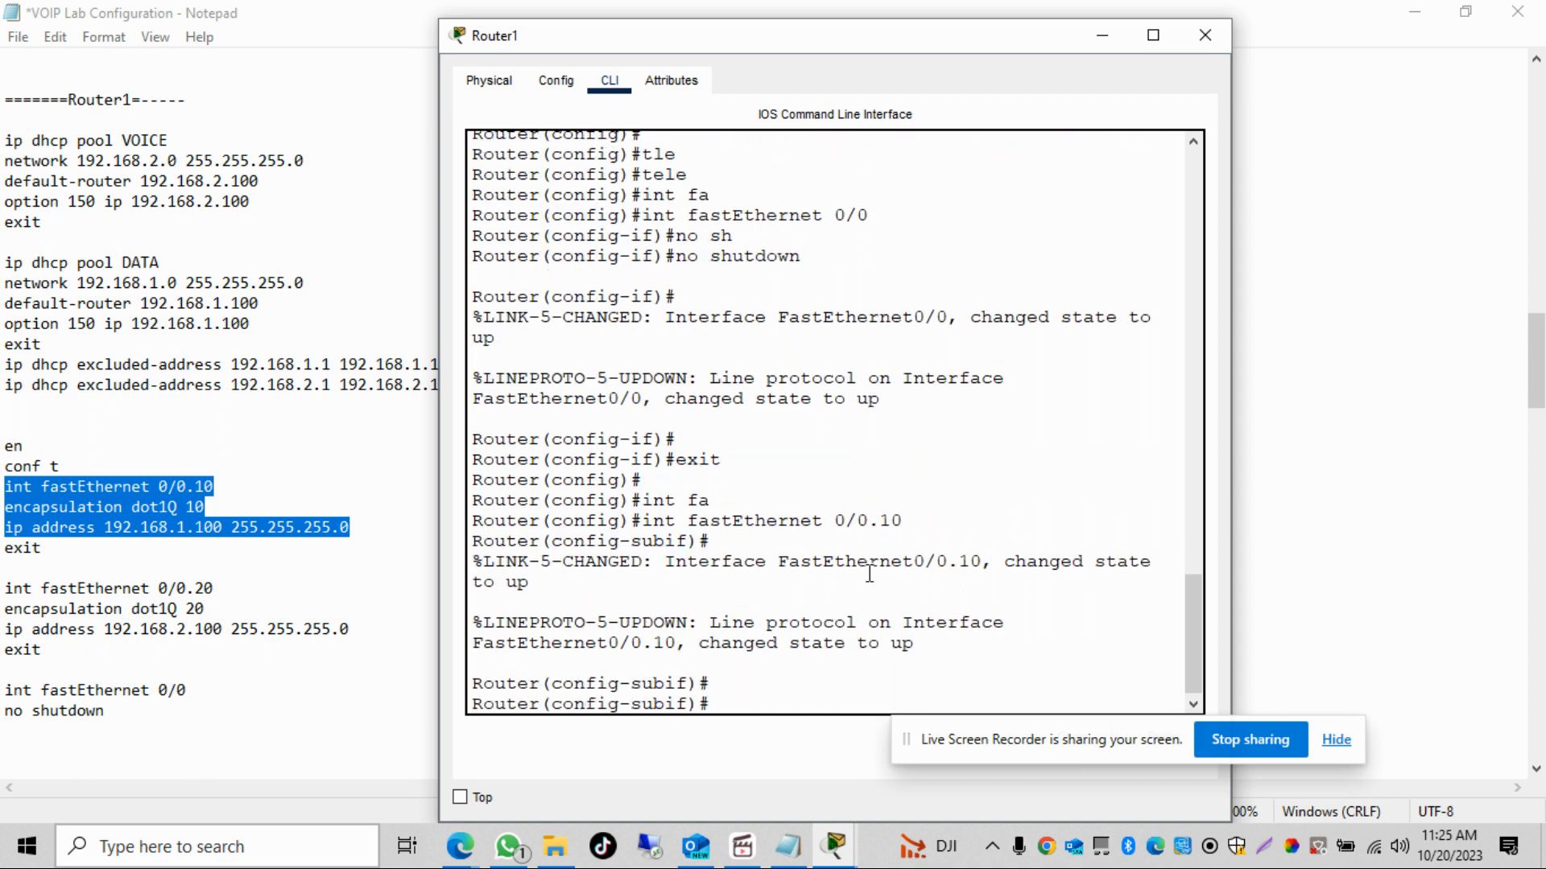
- Set the encapsulation of subinterface 0/0.10 to dot1Q with VLAN 10
type("e")
key("Tab")
type("nca")
key("Tab")
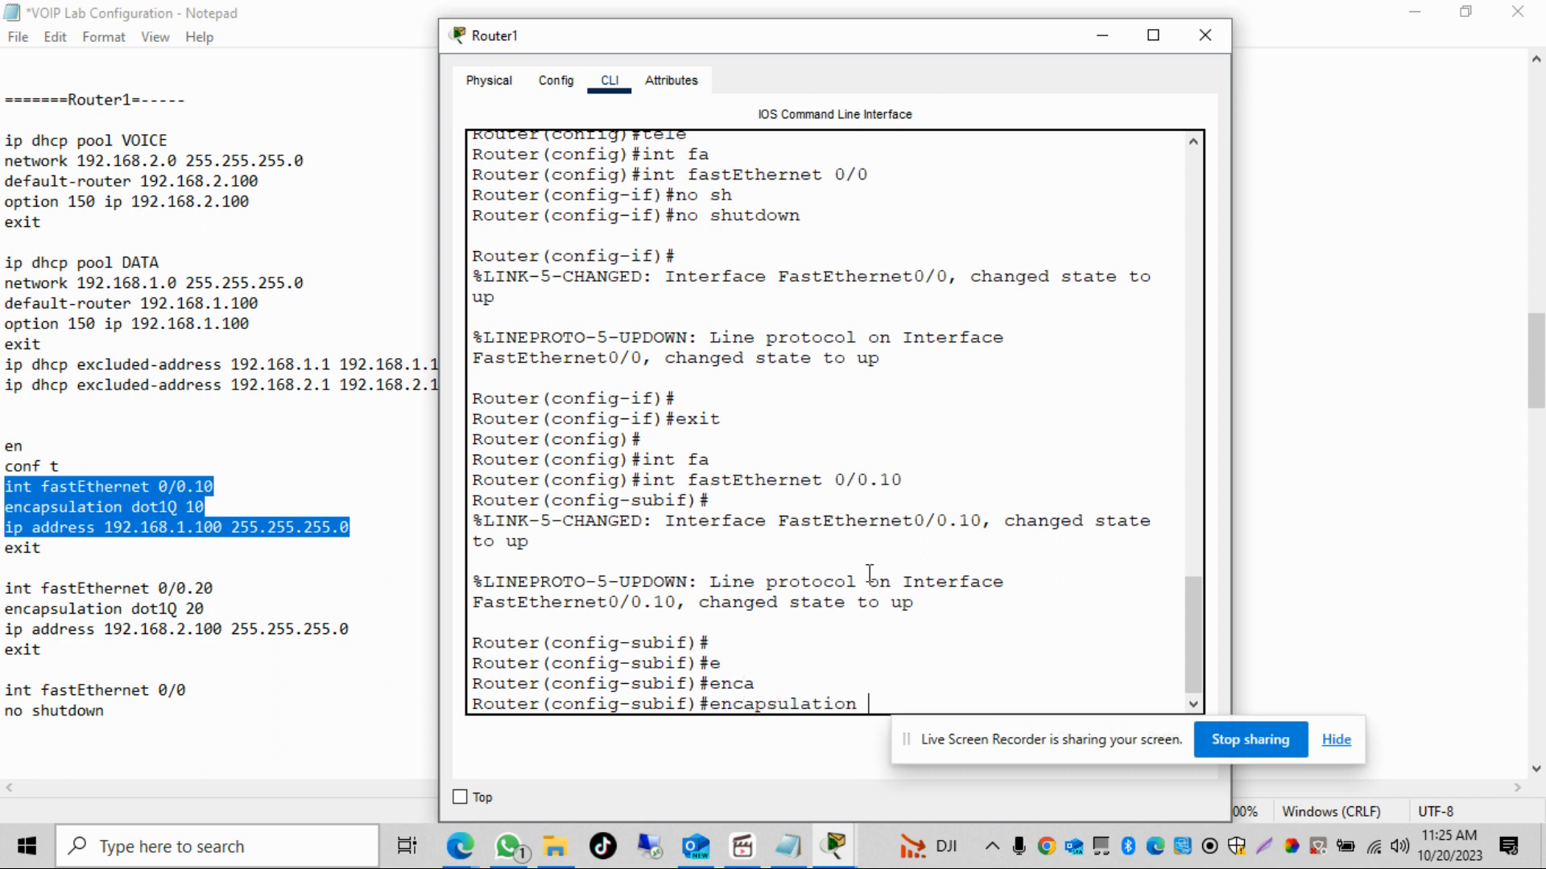
type("do")
key("Tab")
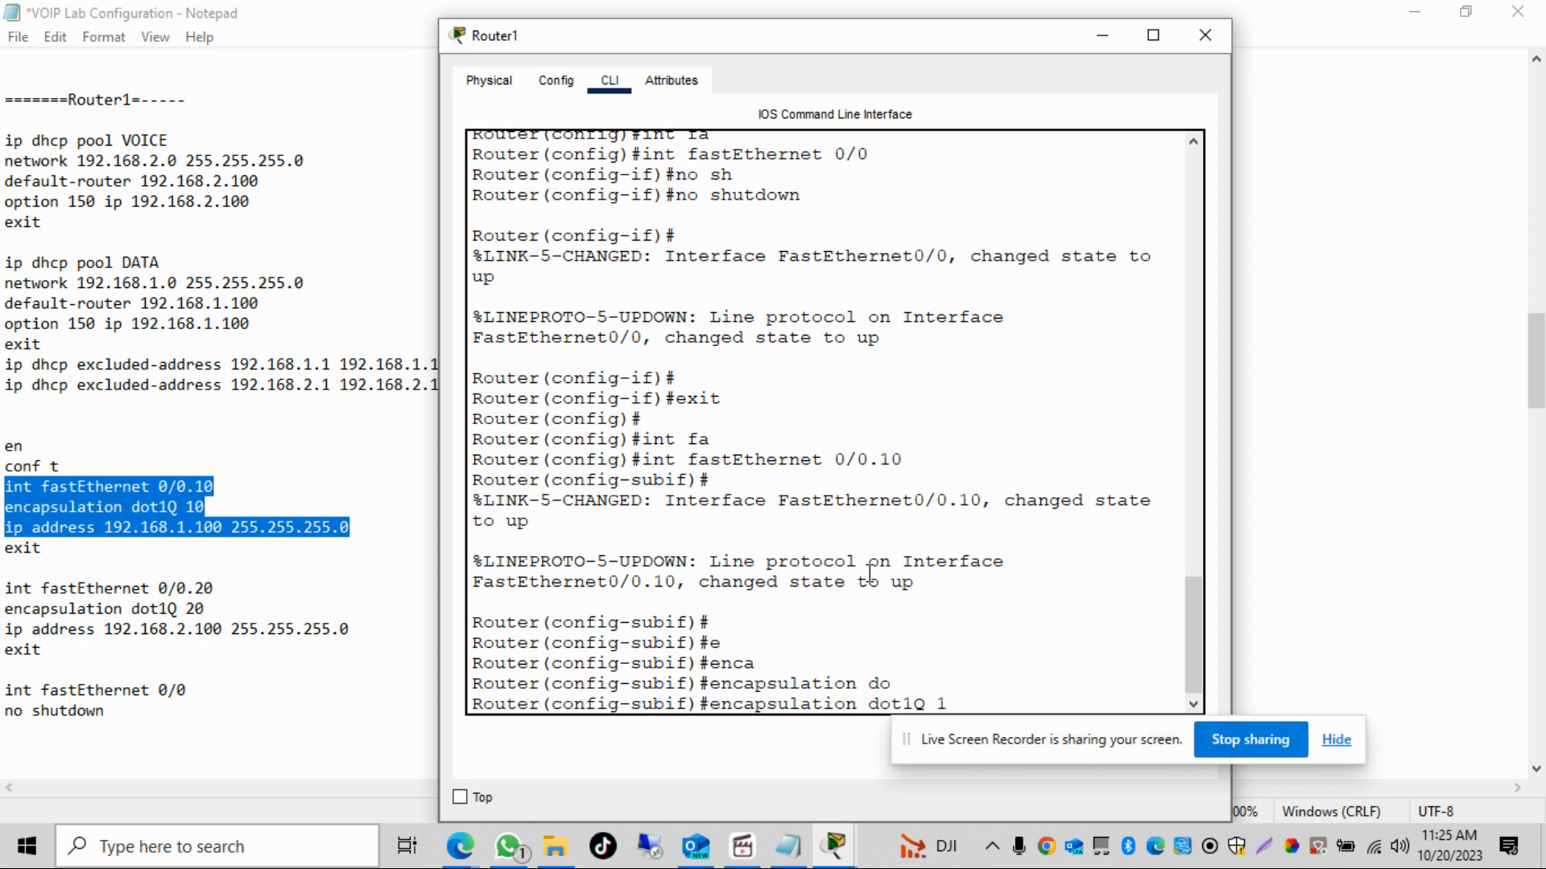
type("0")
key("Return")
key("Return")
key("Return")
key("Return")
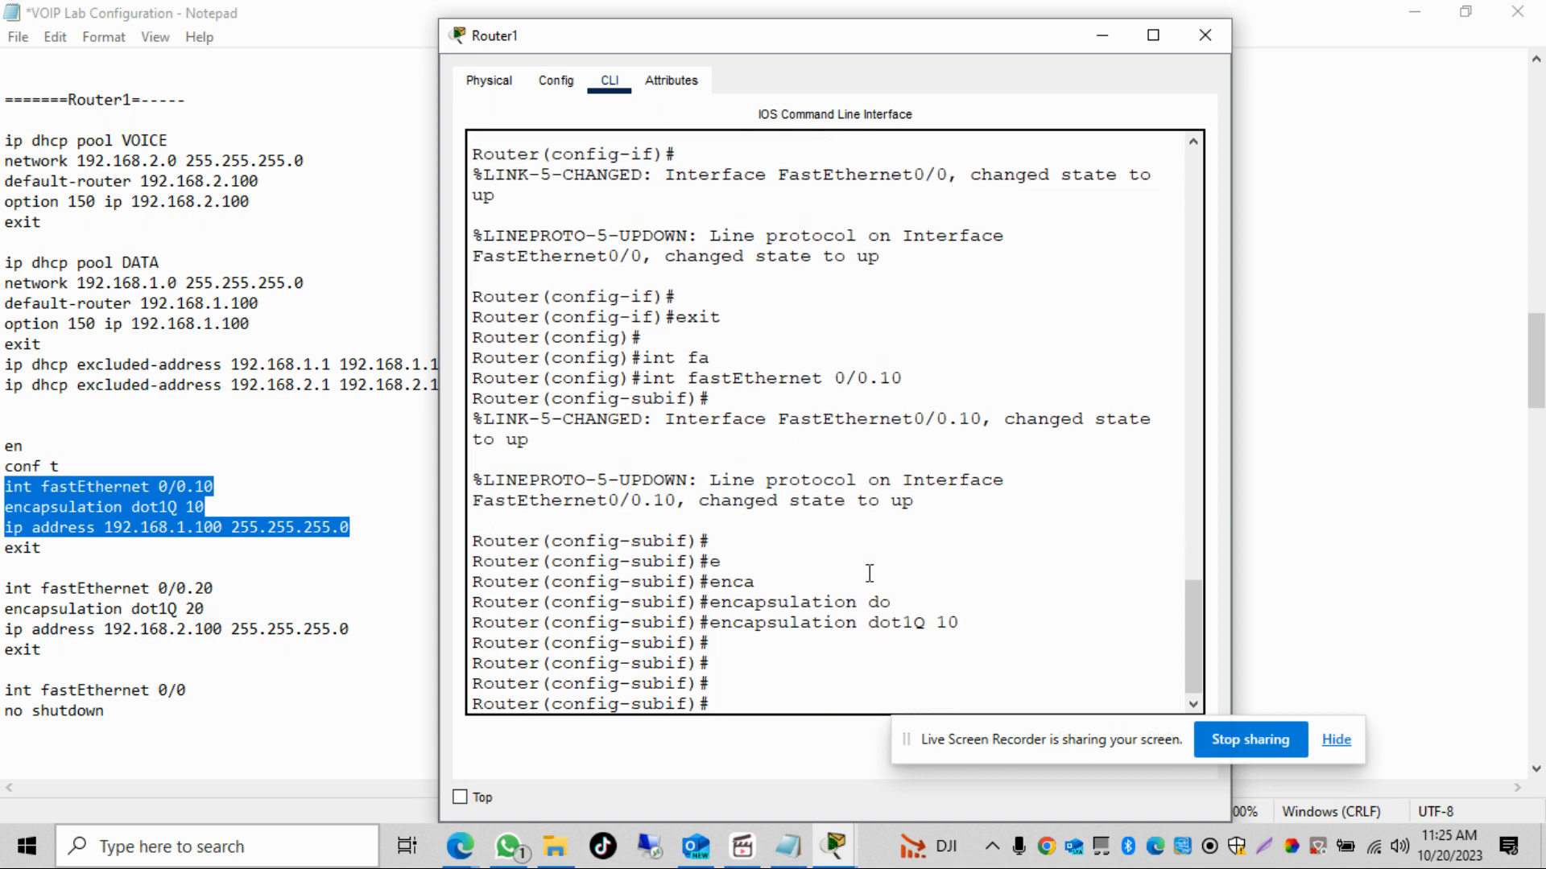
- Assign IP address 192.168.1.100 with mask 255.255.255.0 to subinterface 0/0.10 and exit to global configuration mode
type("ip ad")
key("Tab")
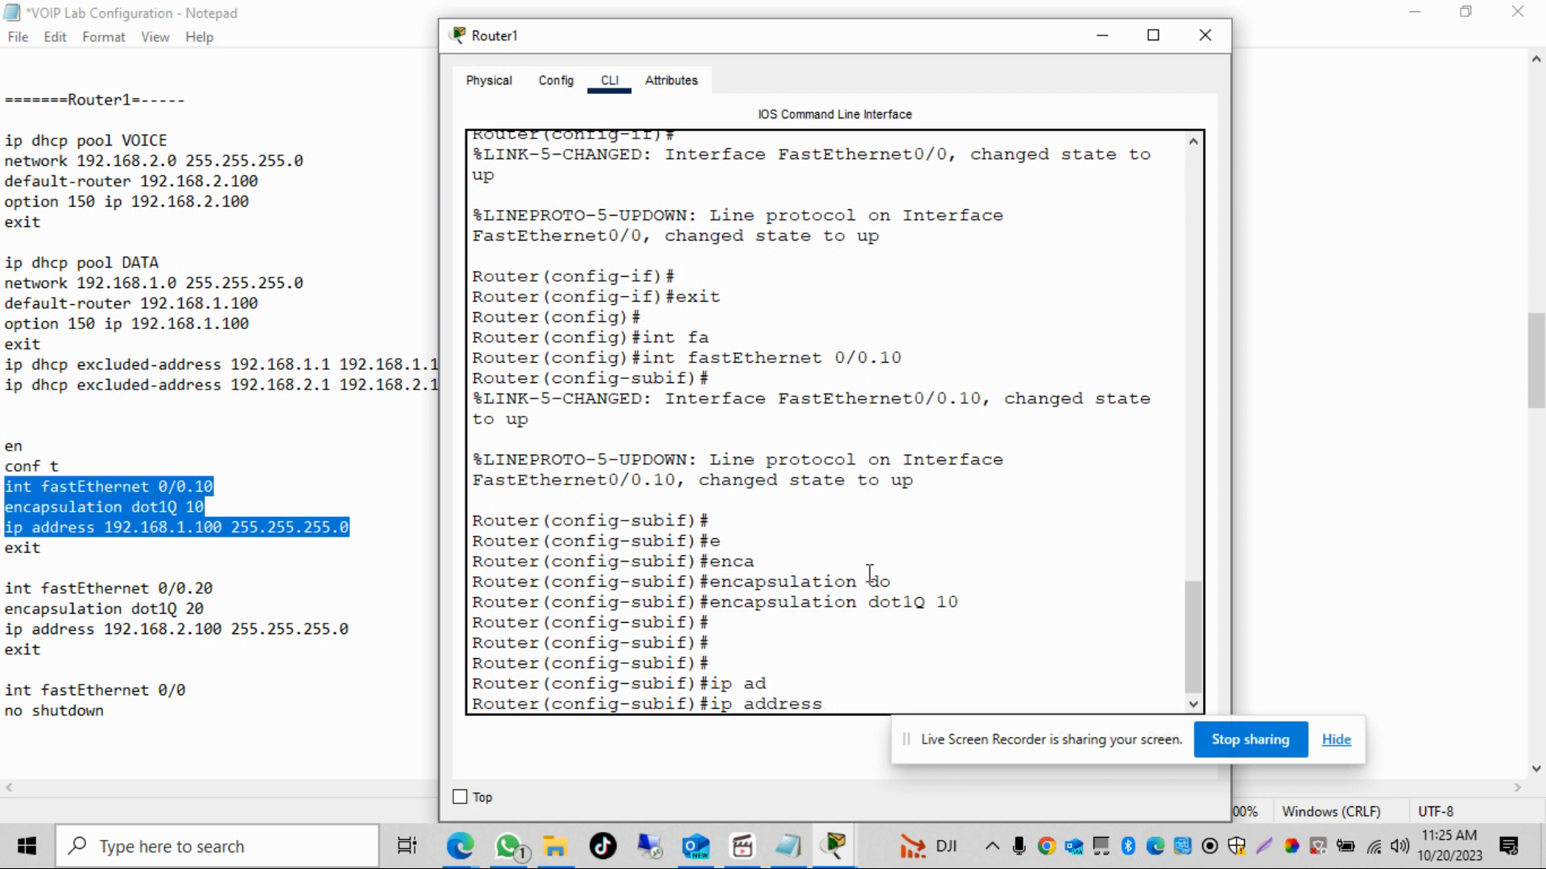
type("192.168.1.100 255.25")
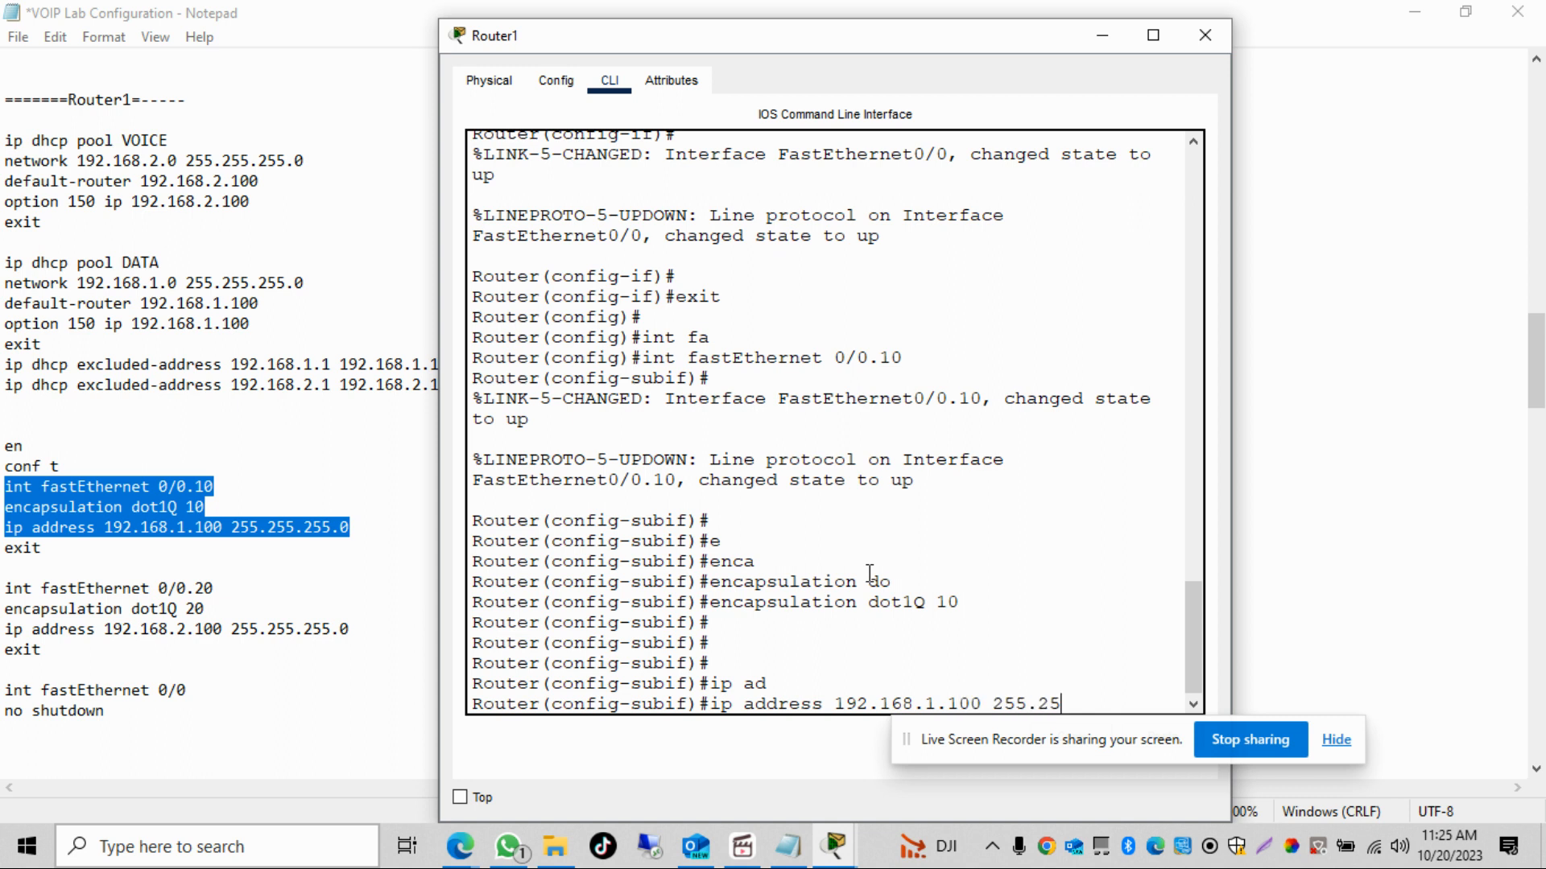
type("5.255.0")
key("Return")
key("Return")
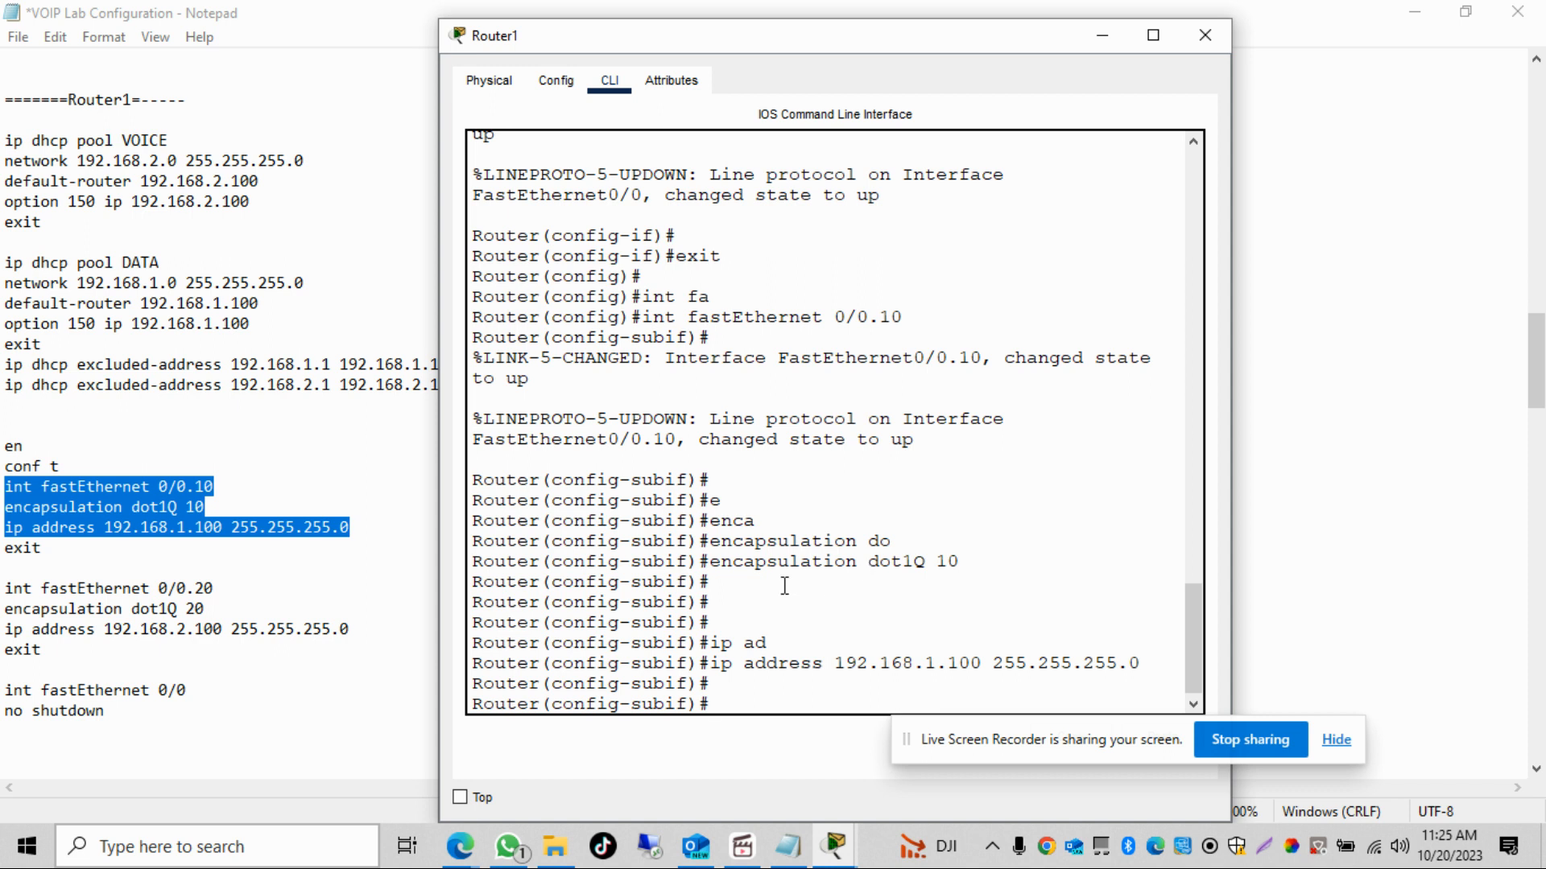
type("exit")
key("Return")
key("Return")
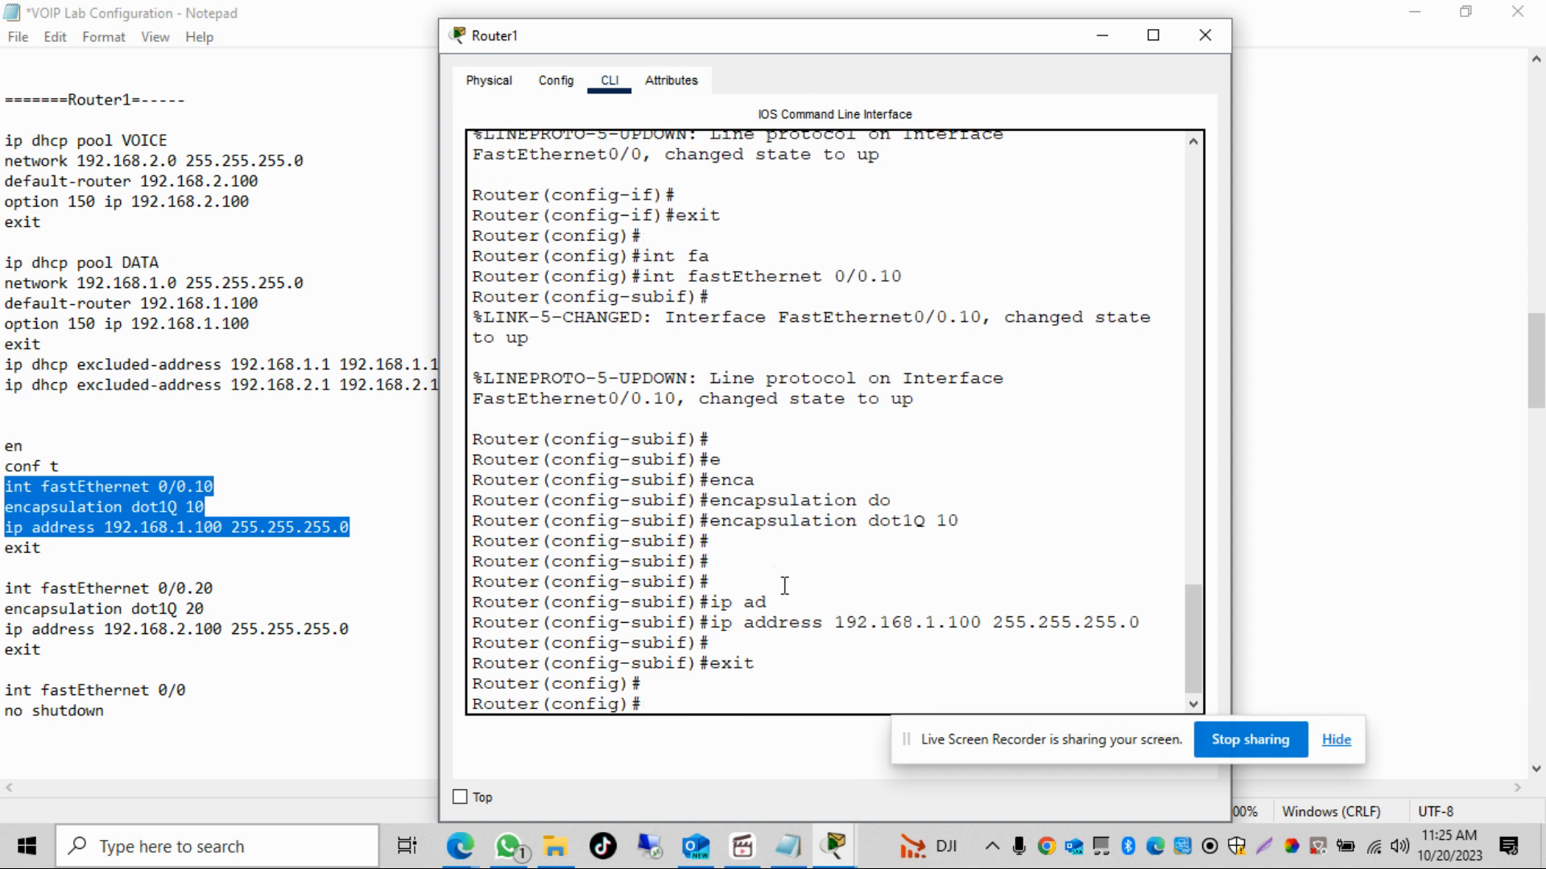
- Copy the three fastEthernet 0/0.20 lines (interface, encapsulation and IP address) from the Notepad notes
left_click(349, 629)
left_click_drag(349, 628, 4, 588)
key("ctrl+c")
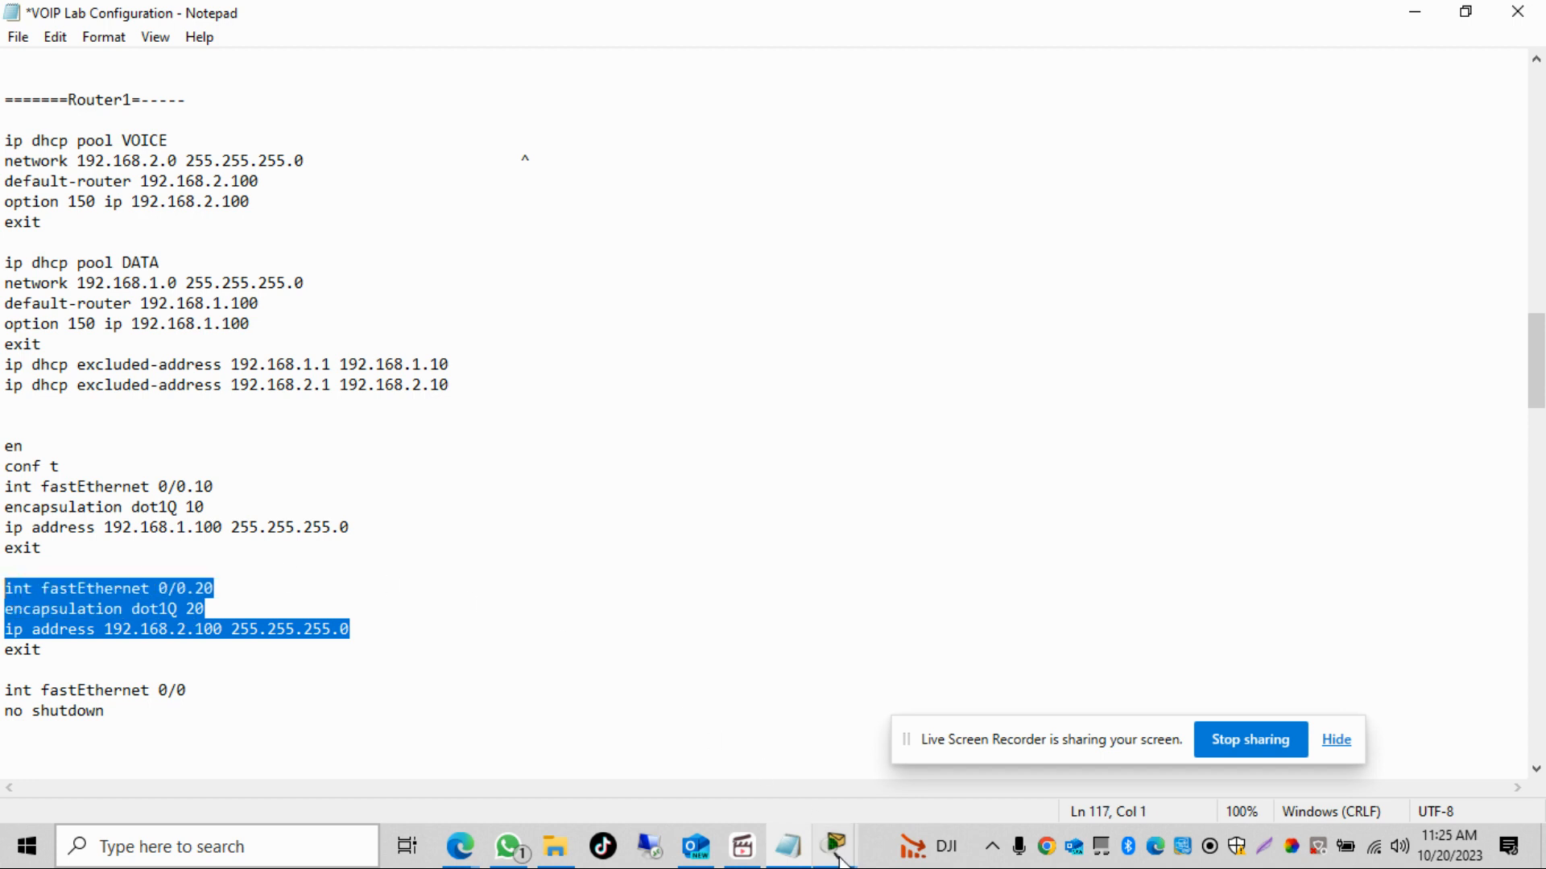
- Paste the copied lines into Router1's CLI to configure fastEthernet 0/0.20 with dot1Q 20 and 192.168.2.100 255.255.255.0
mouse_move(837, 845)
left_click(885, 765)
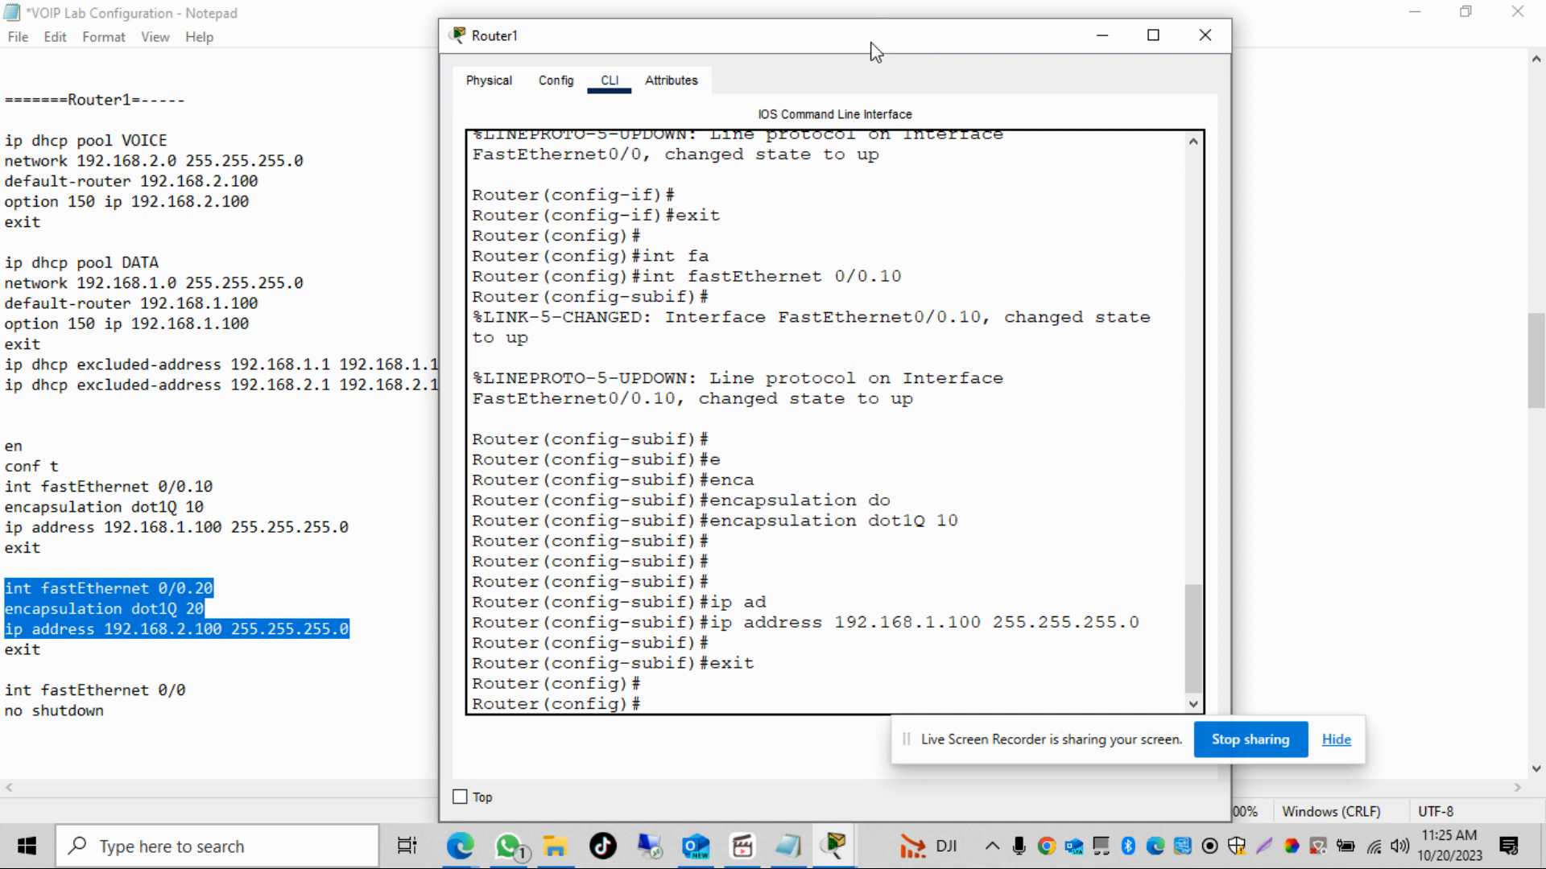
left_click_drag(872, 46, 627, 36)
left_click(882, 727)
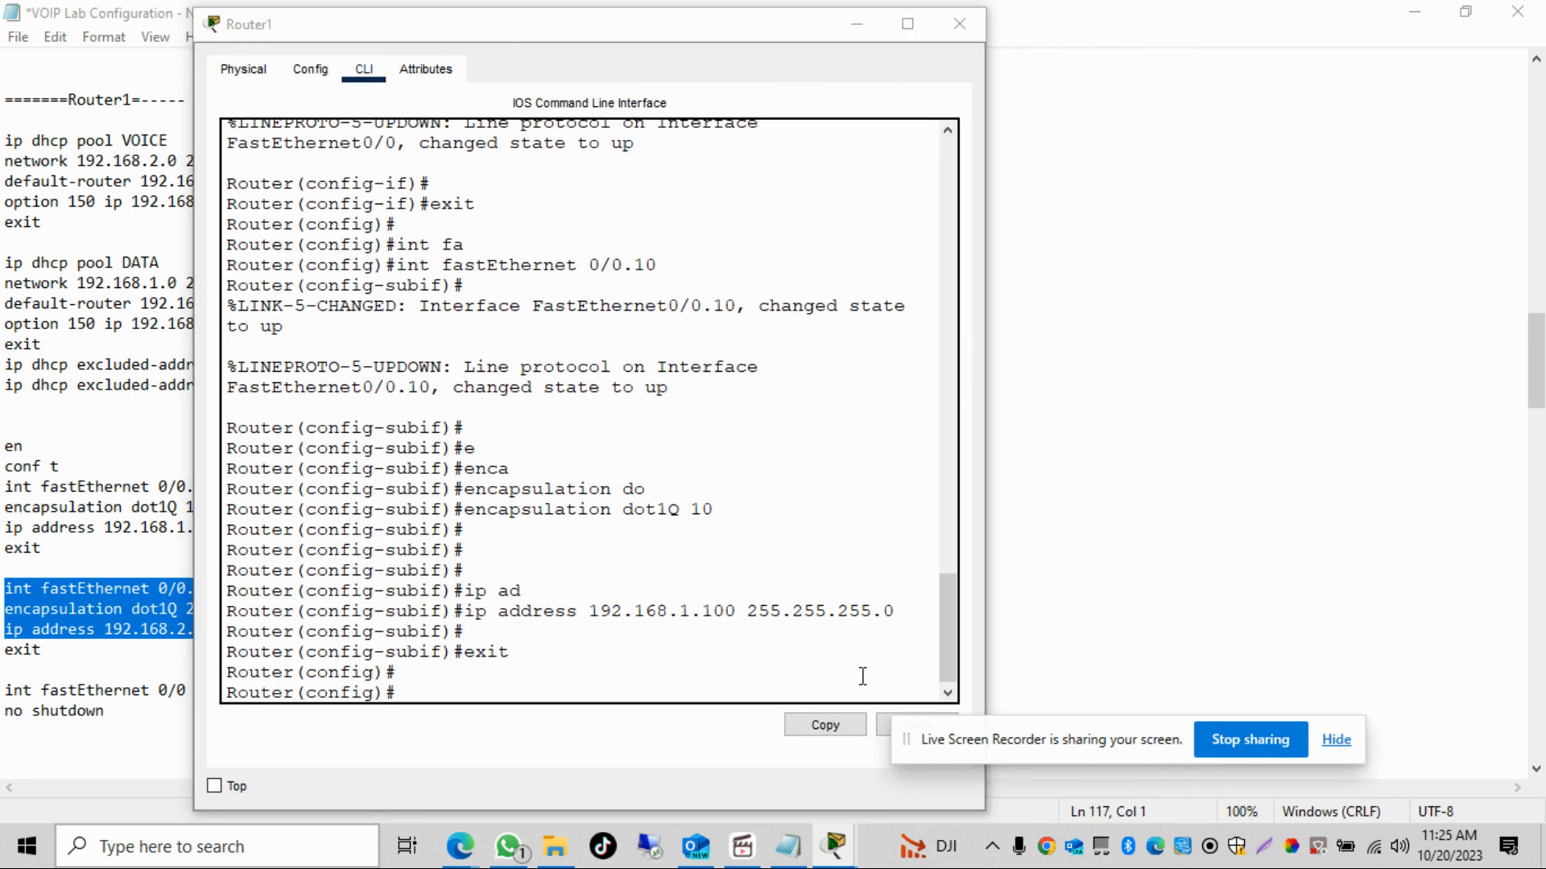
left_click(819, 679)
left_click(881, 725)
left_click_drag(717, 35, 591, 41)
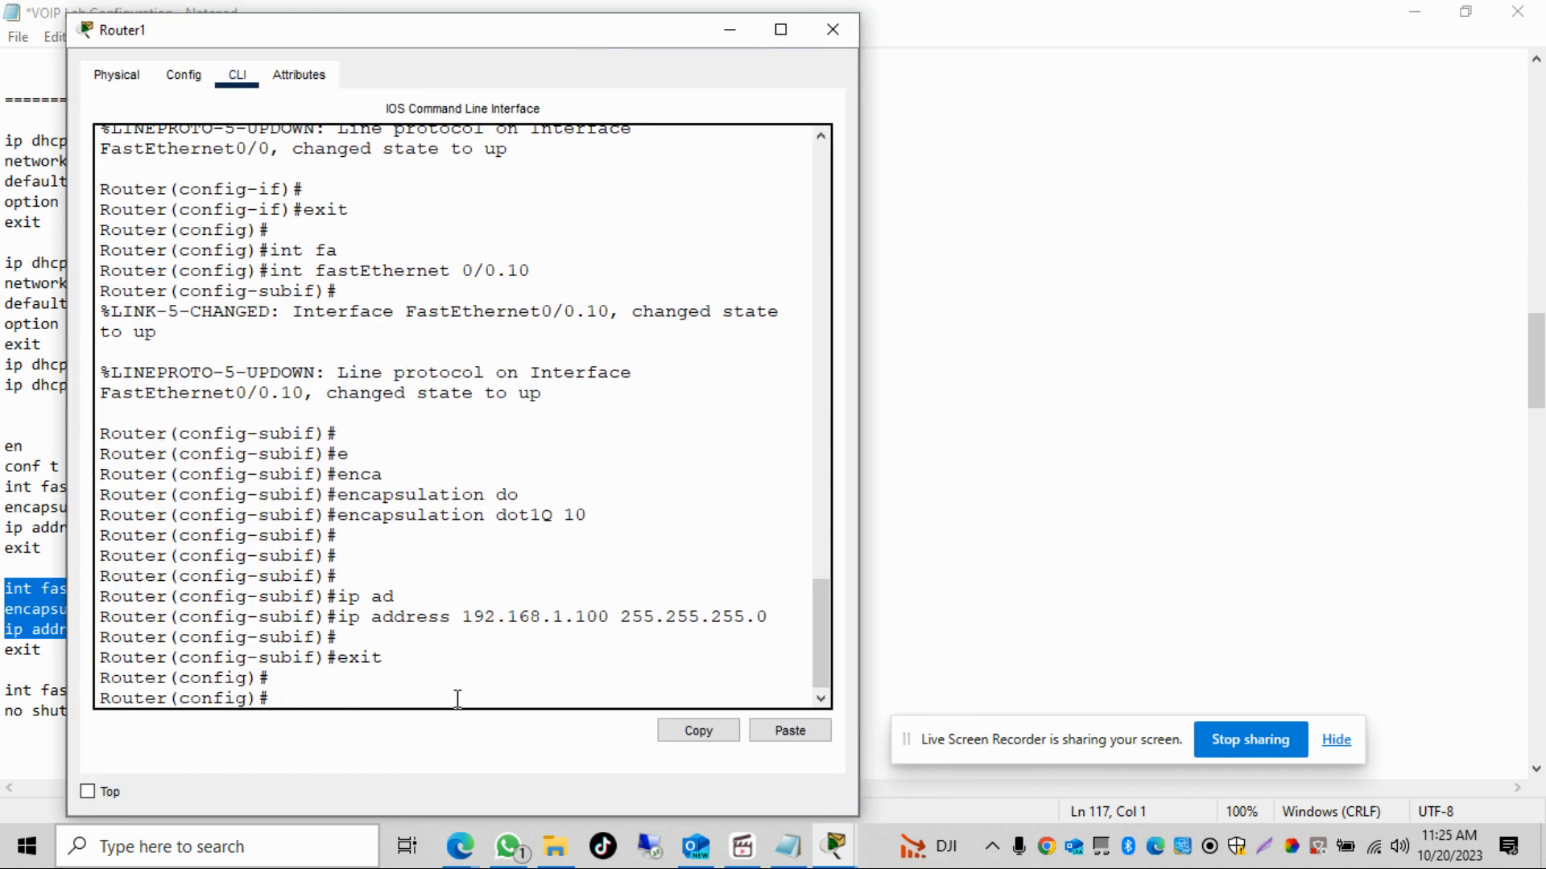
left_click(790, 730)
key("Return")
key("Return")
key("Return")
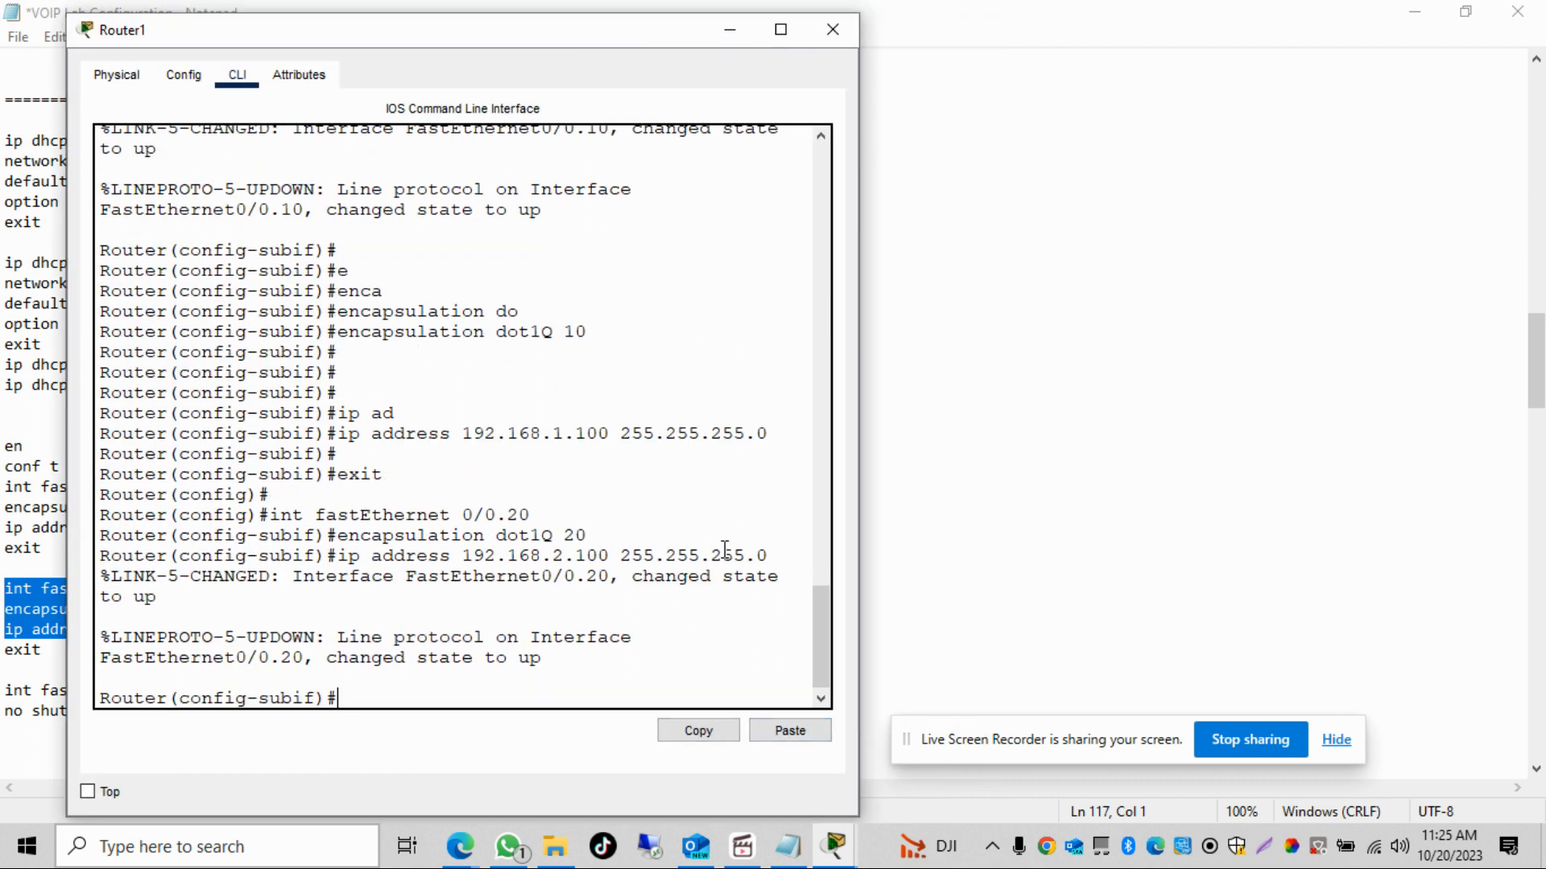
- Minimize the Router1 window and examine the VOICE DHCP pool commands in the Router1 section of the notes
left_click(729, 32)
left_click_drag(1159, 731, 1395, 808)
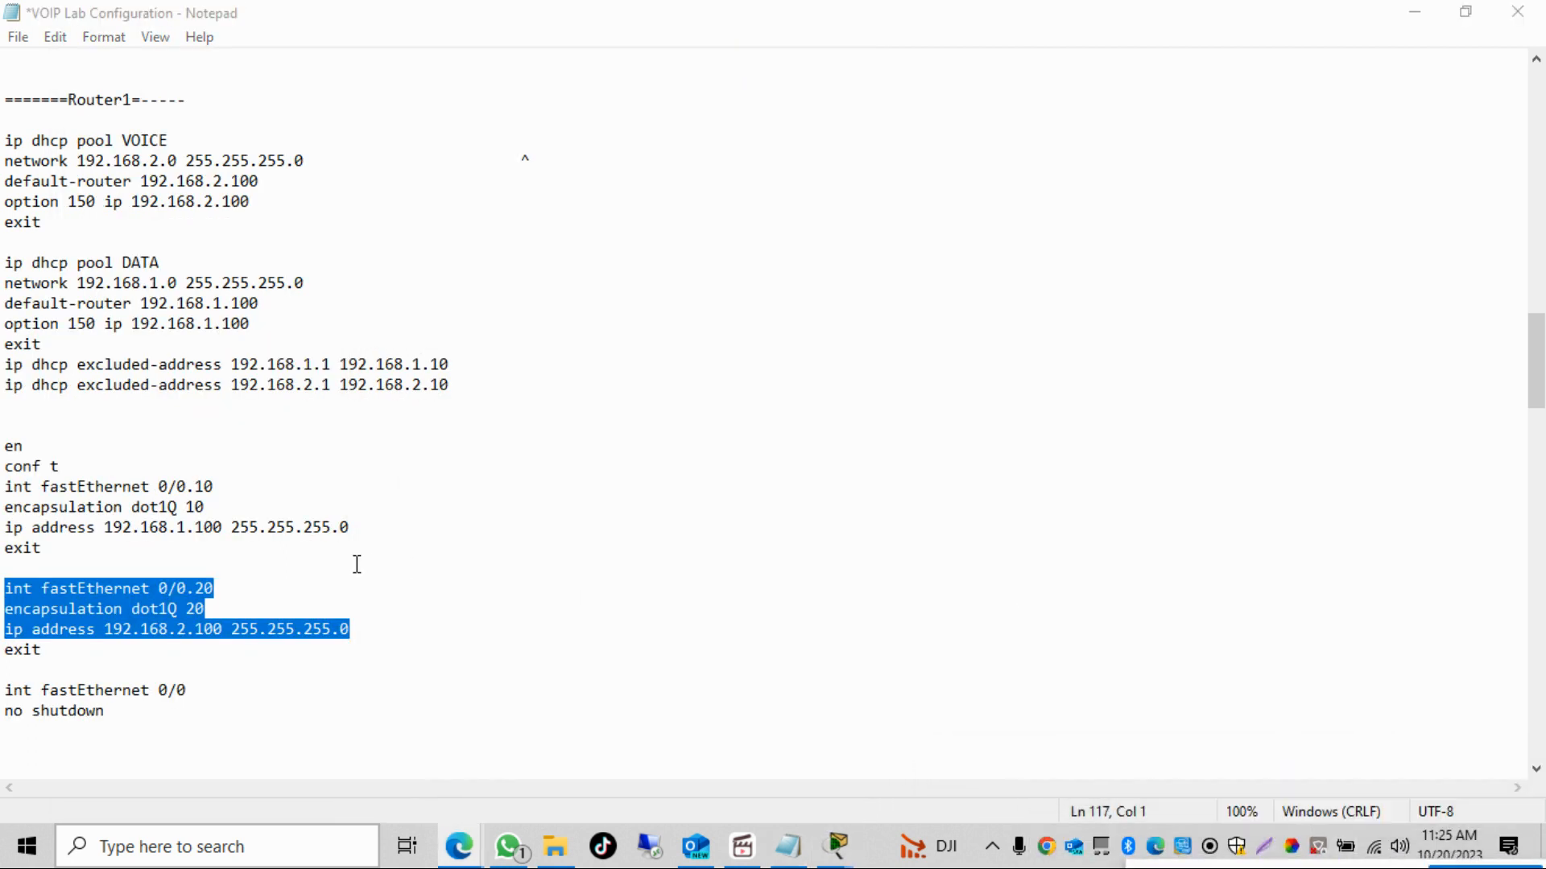
left_click(518, 575)
scroll(517, 574, "up", 3)
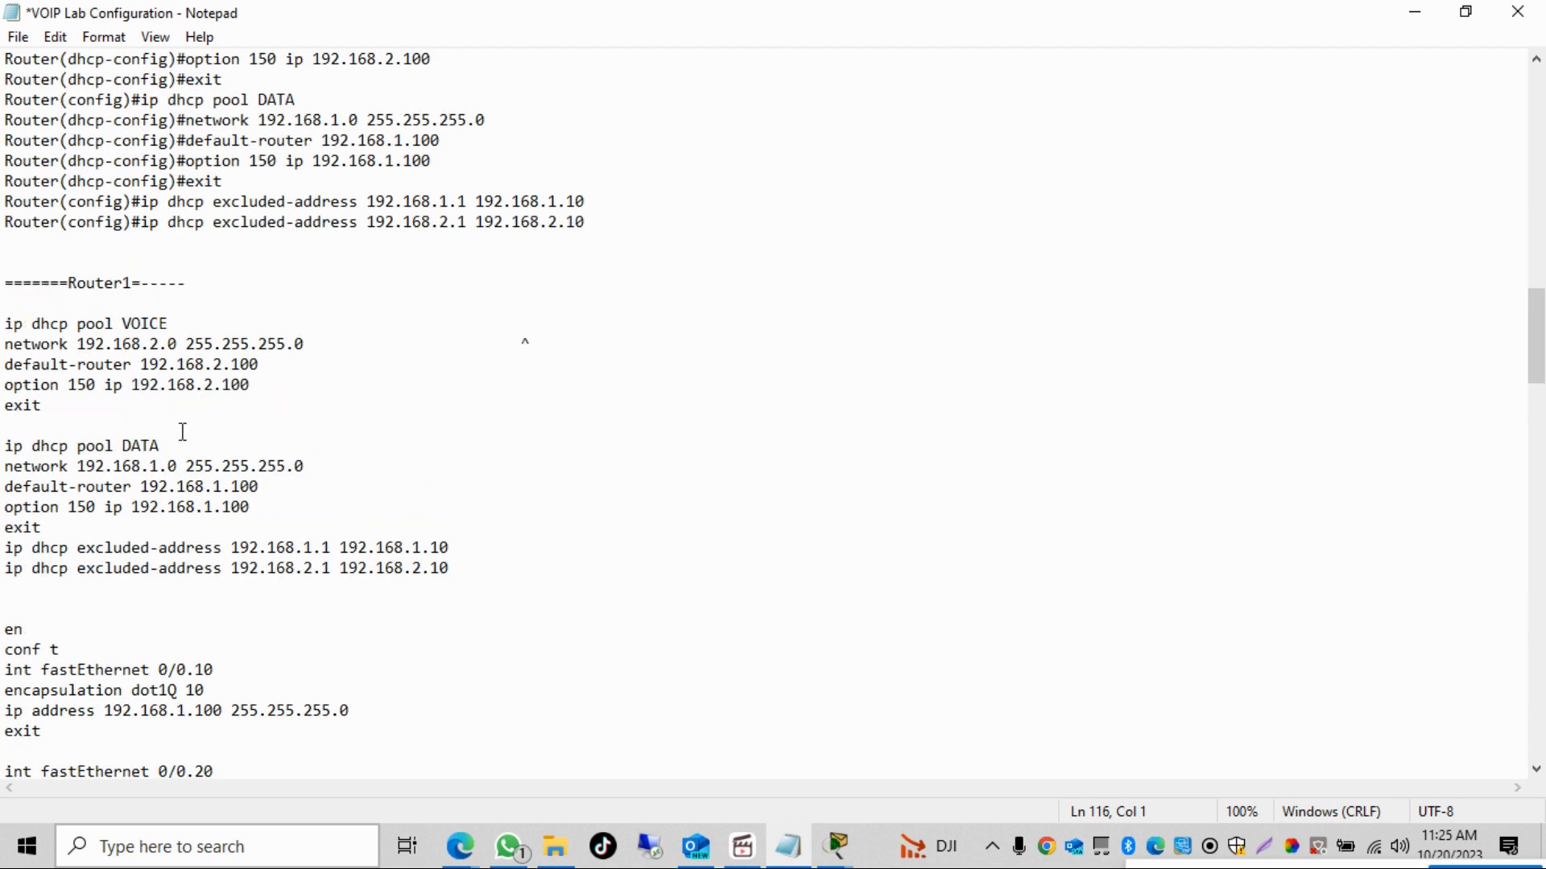
left_click_drag(270, 384, 3, 323)
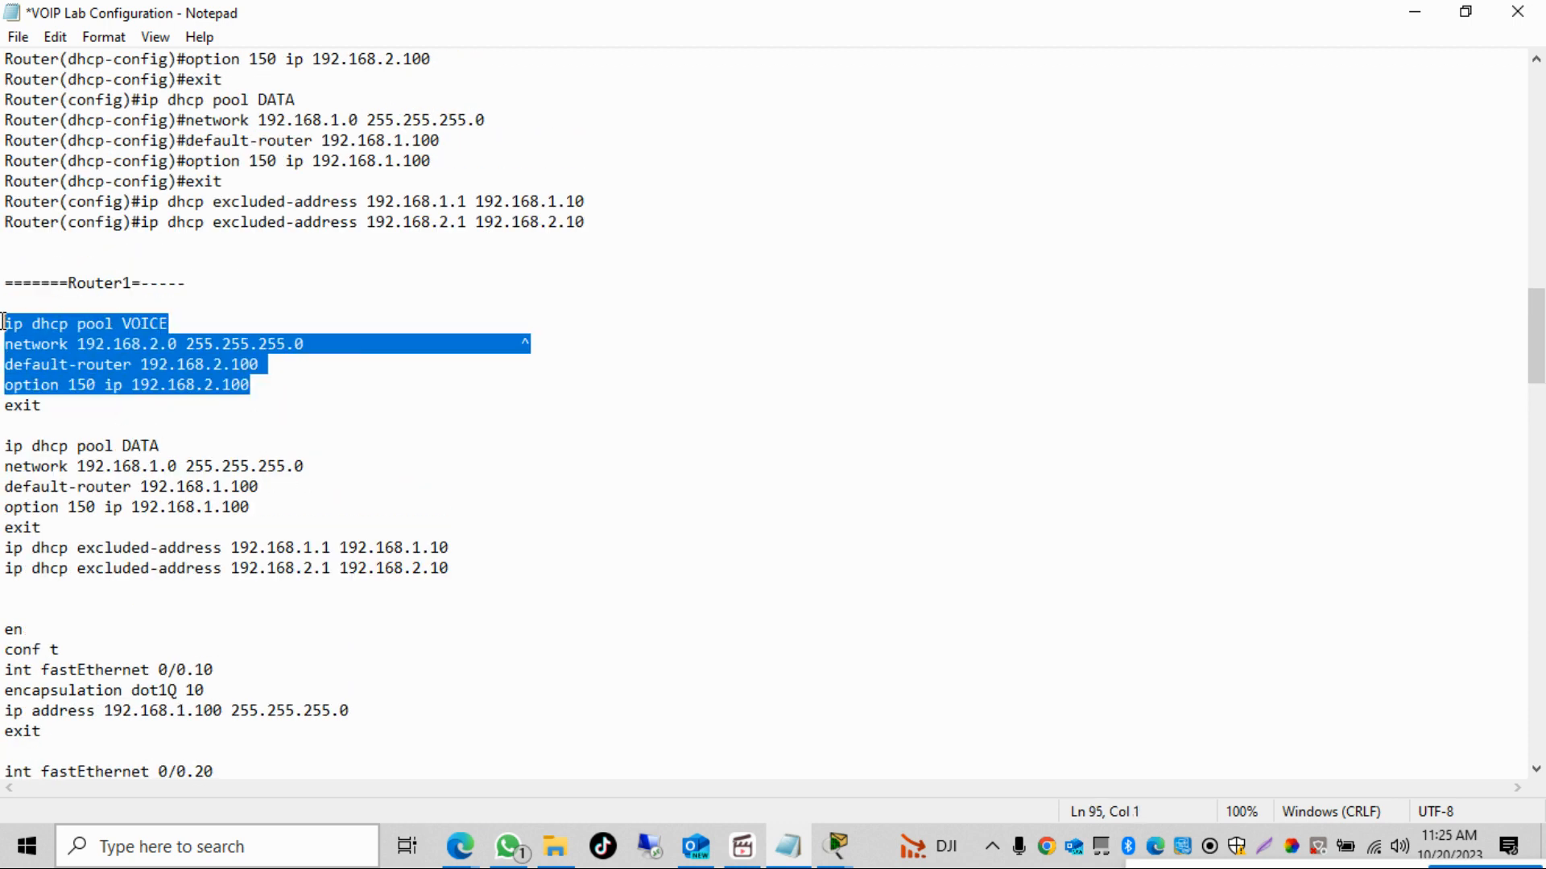
left_click(535, 414)
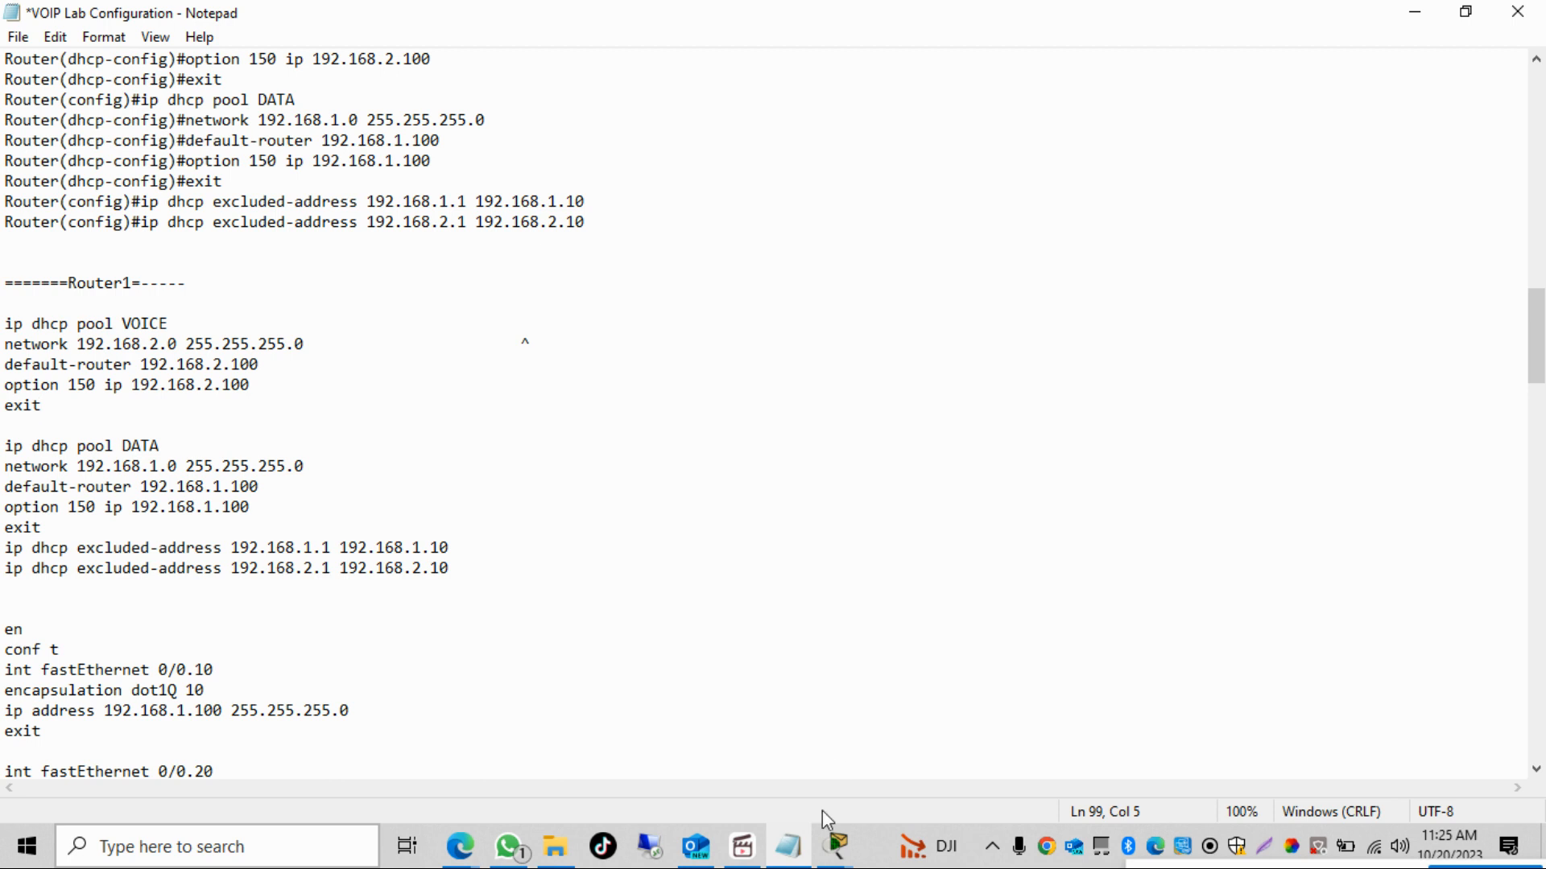
- Bring Router1's CLI back beside the notes and exit subinterface 0/0.20 to global configuration mode
left_click(837, 847)
left_click(885, 750)
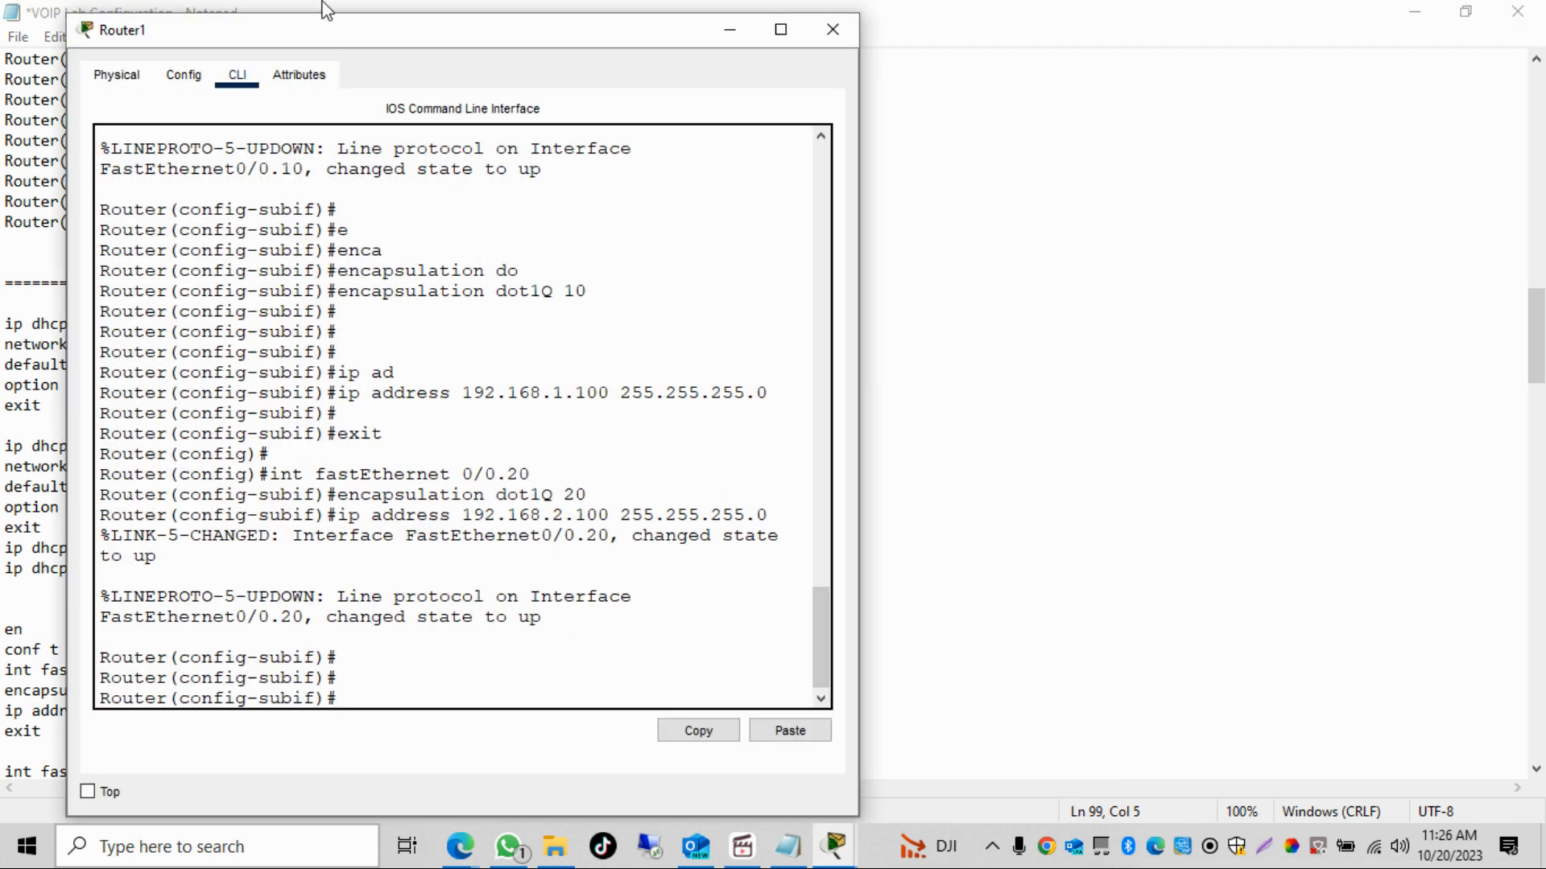
left_click_drag(320, 36, 726, 37)
type("exit")
key("Return")
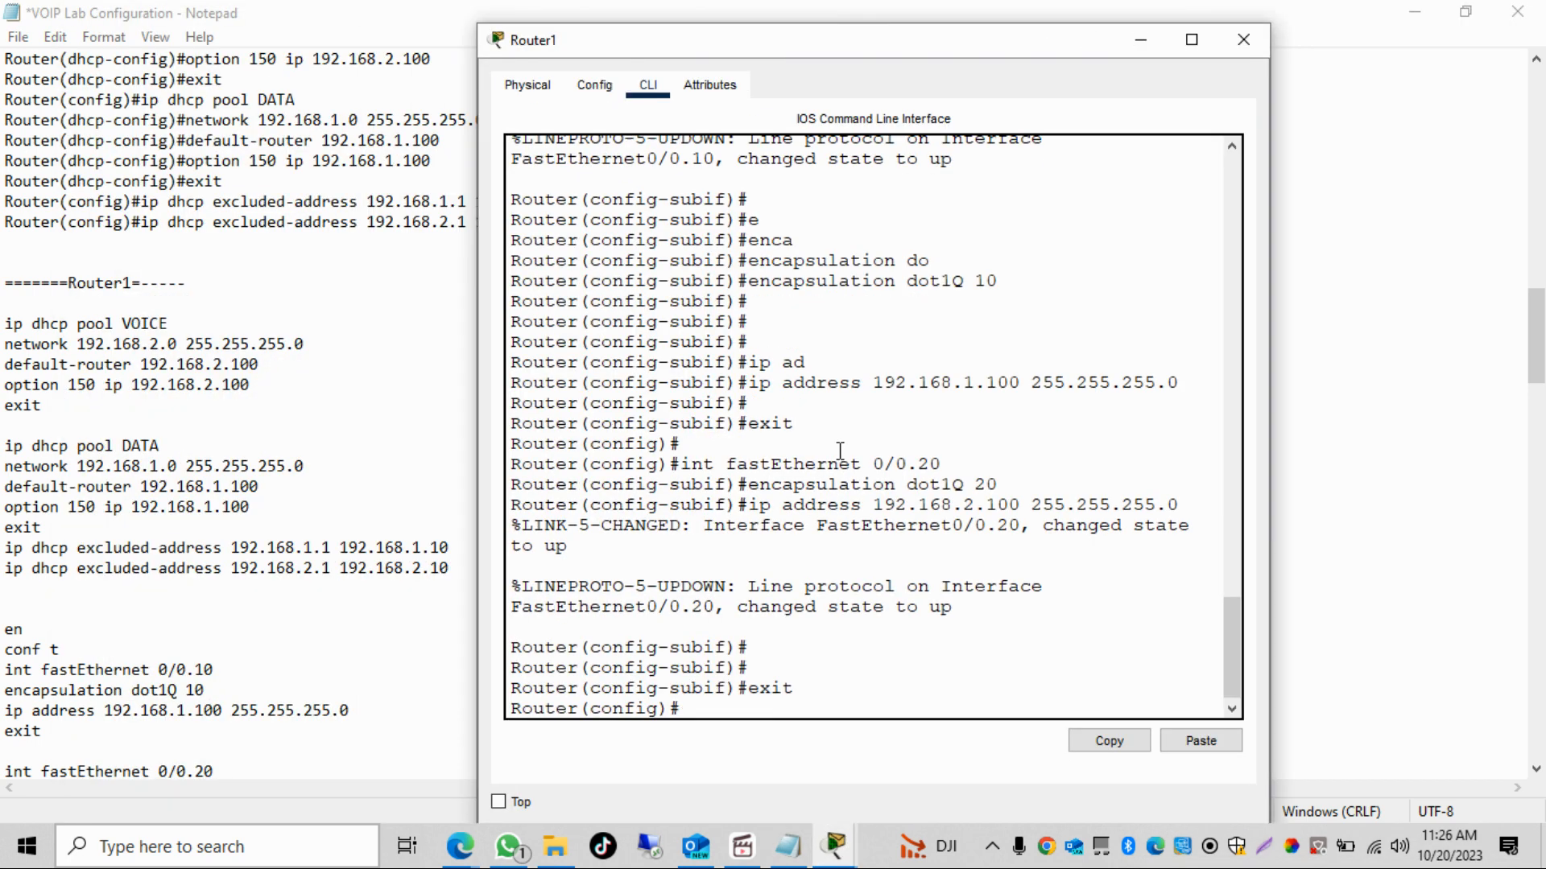
key("Return")
key("Return")
- Create a DHCP pool named VOICE on Router1 with ip dhcp pool VOICE
type("ip dh")
key("Tab")
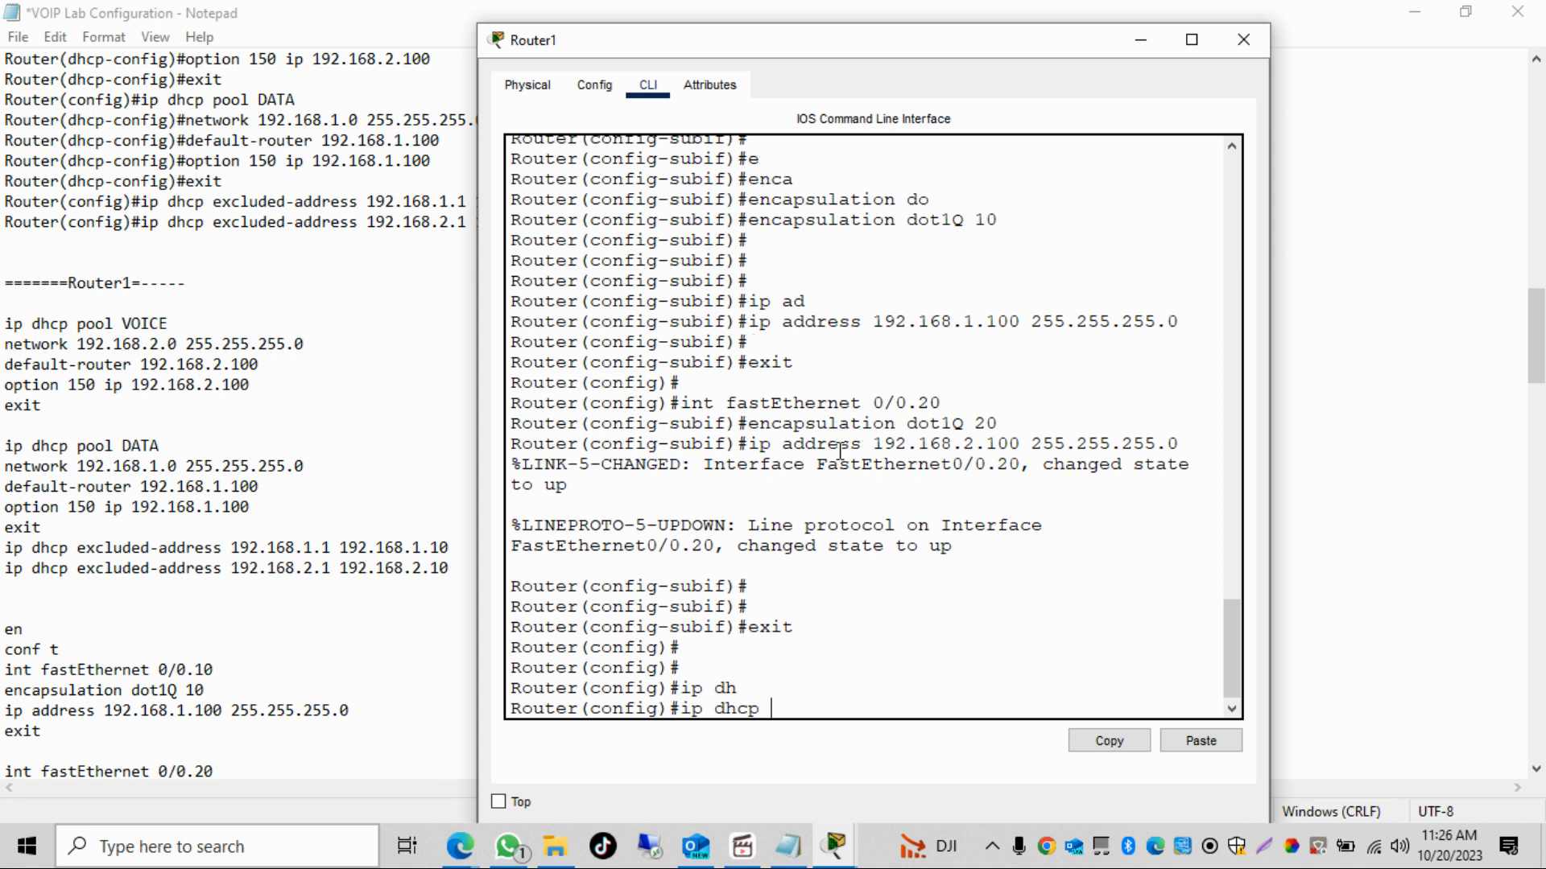
type("po")
key("Tab")
type("VOICE")
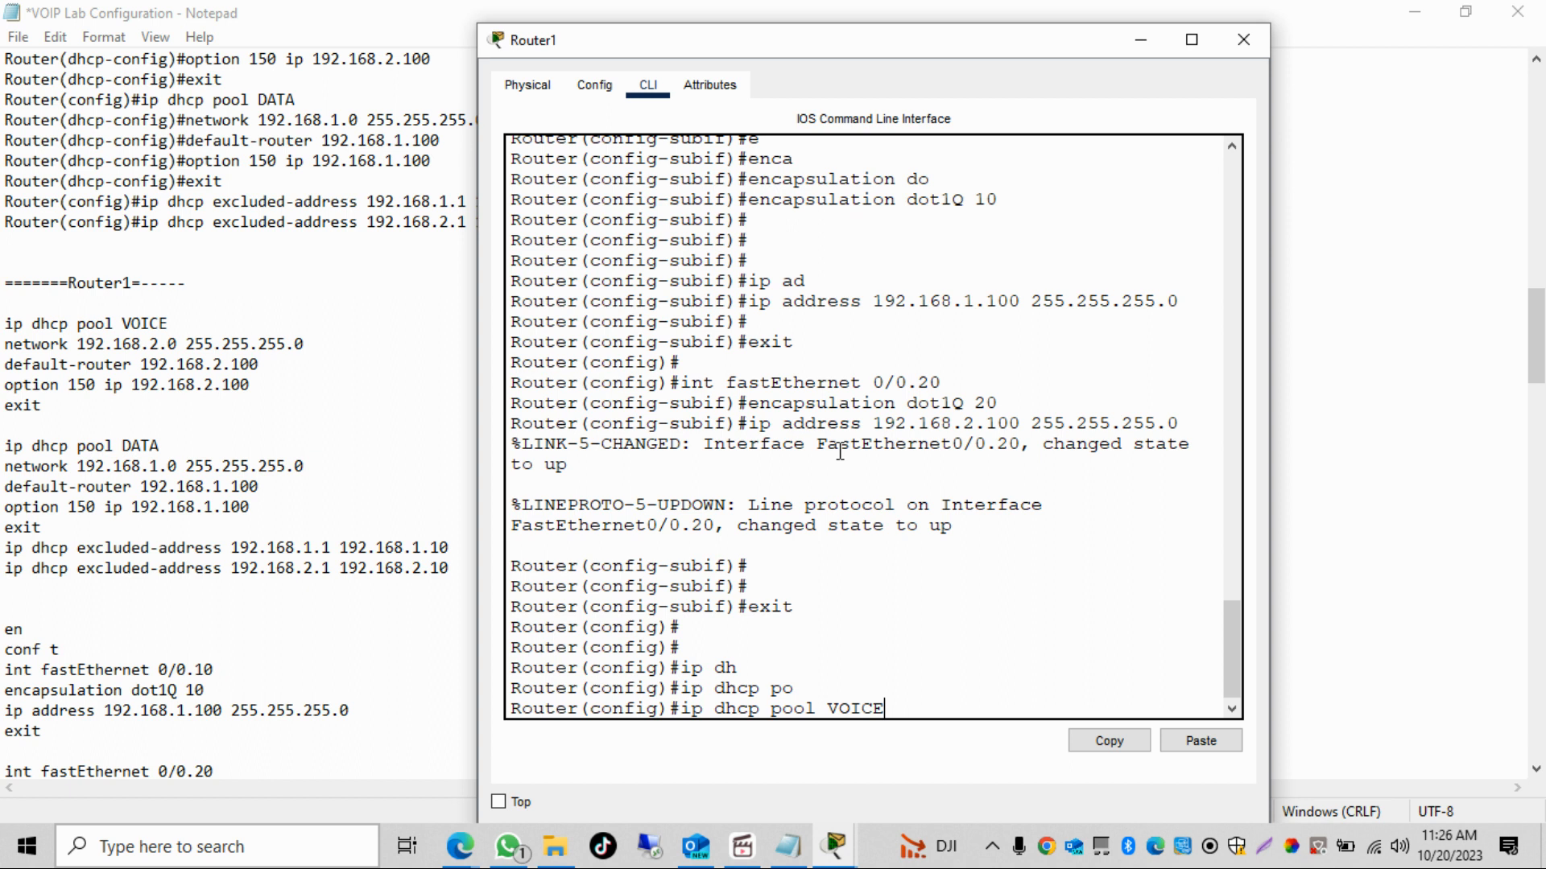
key("Return")
- Set the VOICE pool's network to 192.168.2.0 with mask 255.255.255.0
type("net")
key("Tab")
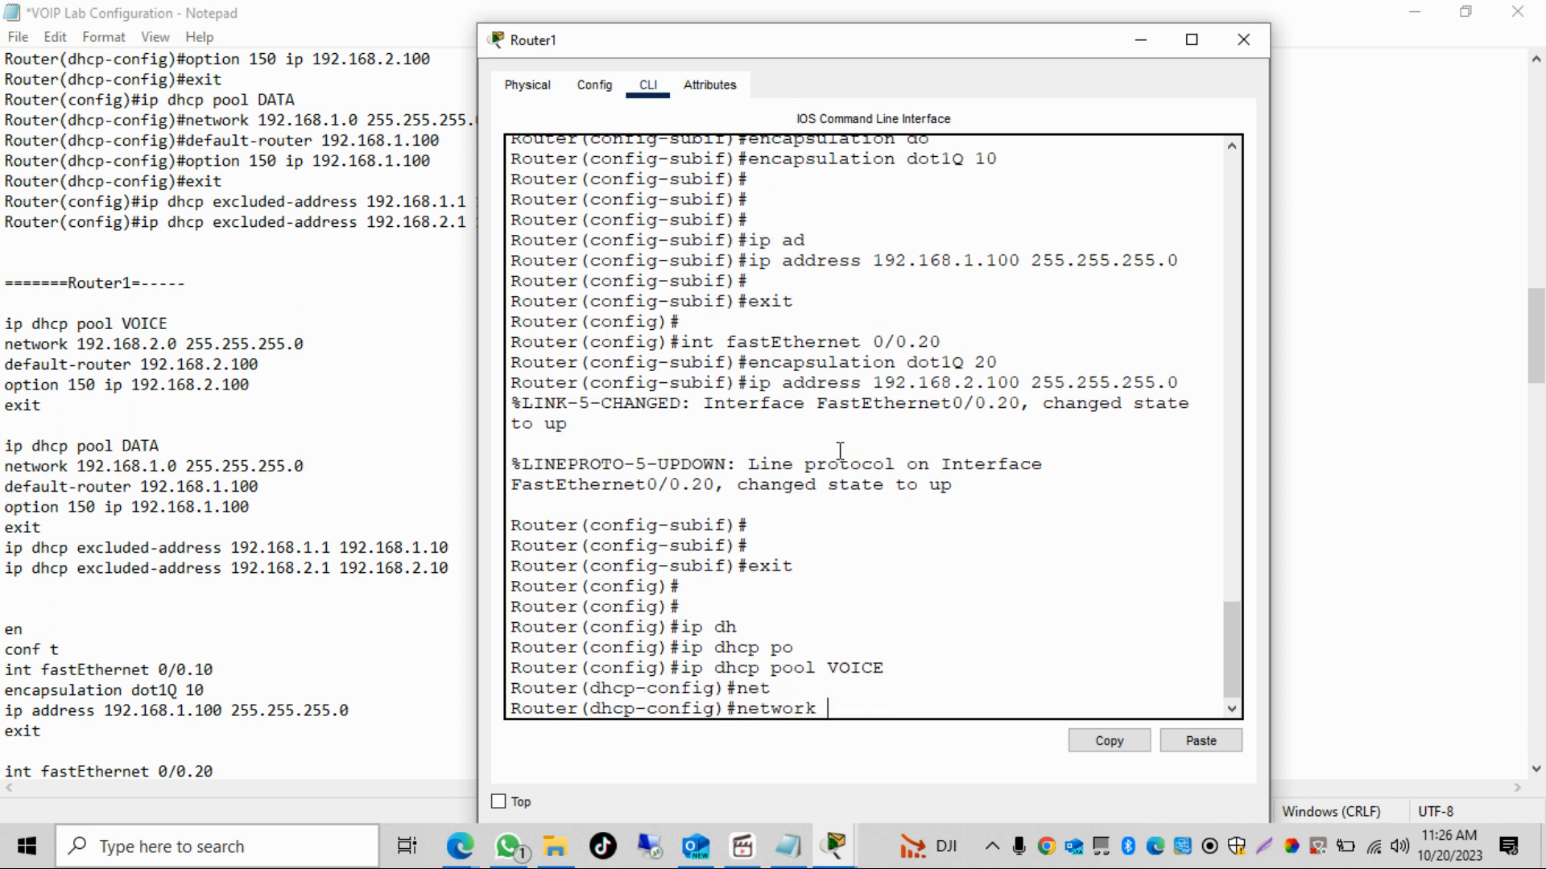
type("192.168.2.0 255")
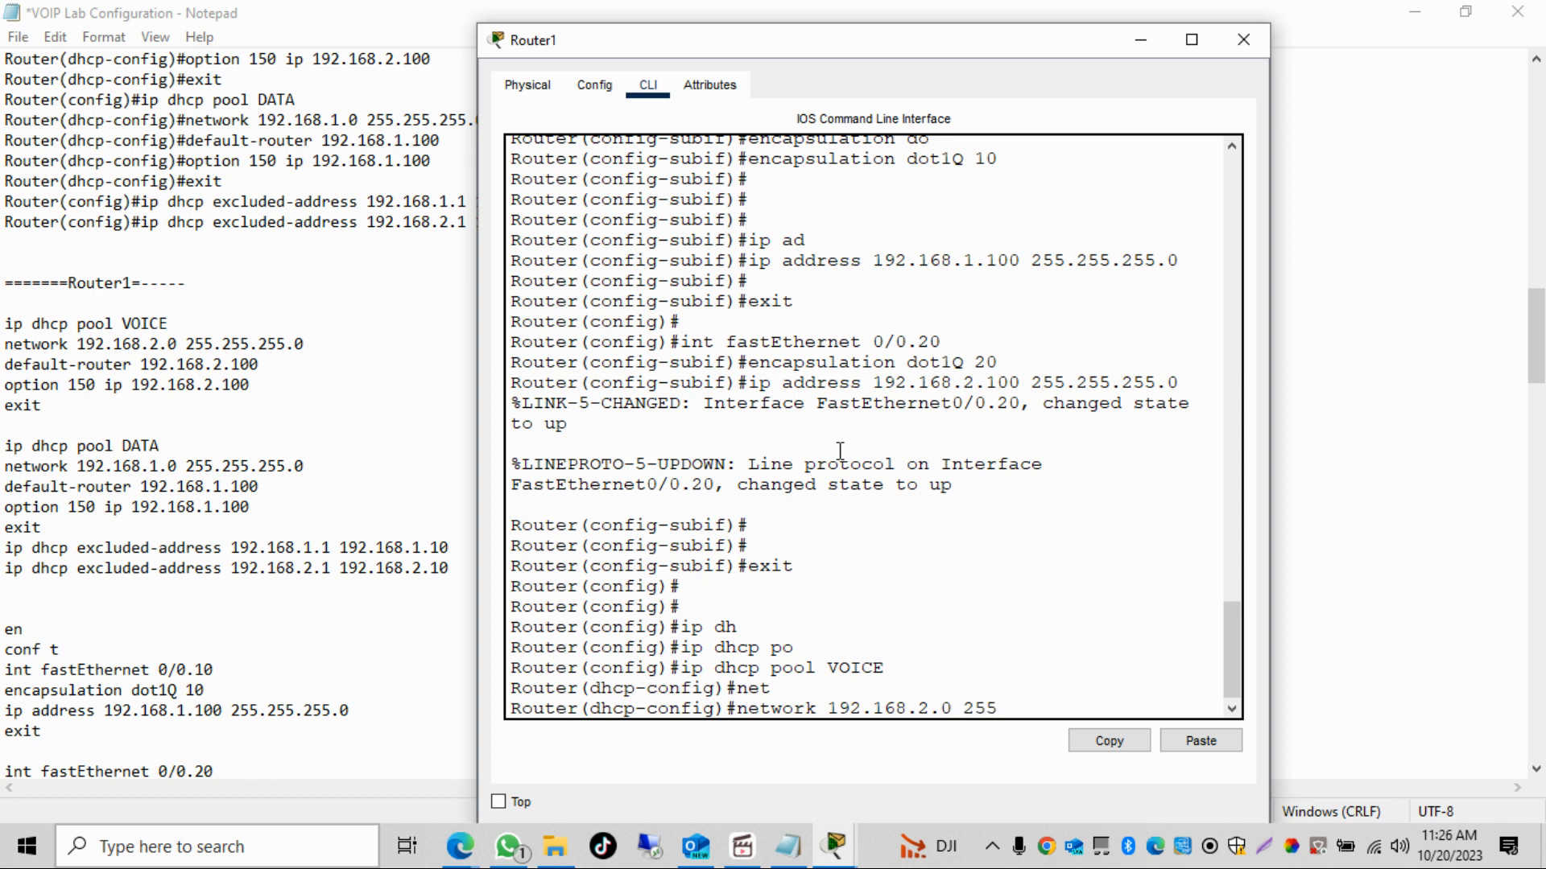
type(".255.255.0")
key("Return")
- Set the VOICE pool's default router to 192.168.2.100 on Router1
type("defa")
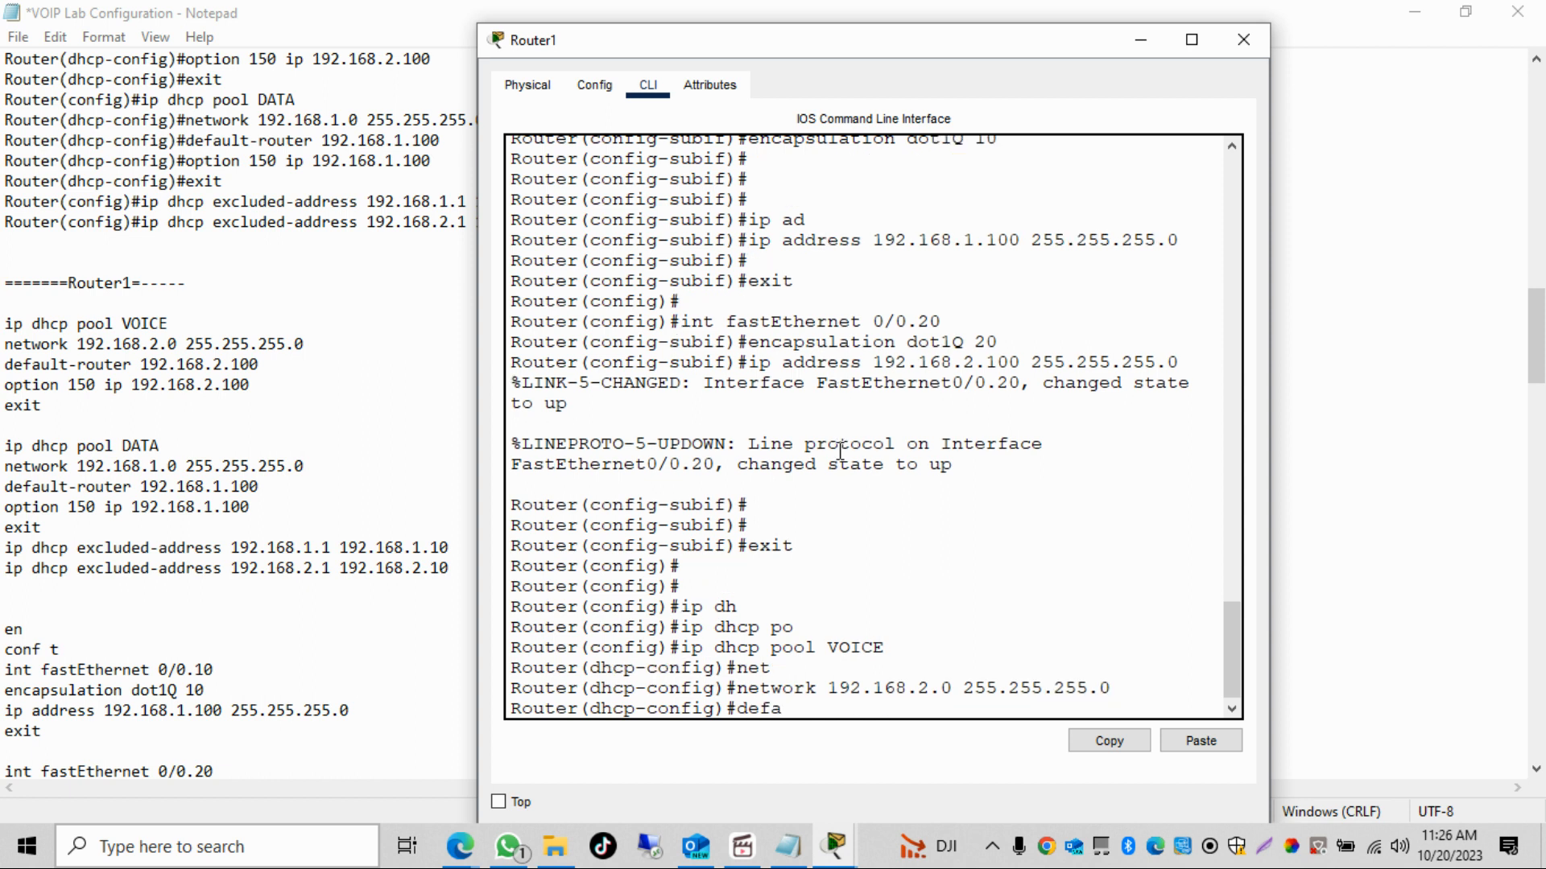
key("Tab")
type("192.168.2.")
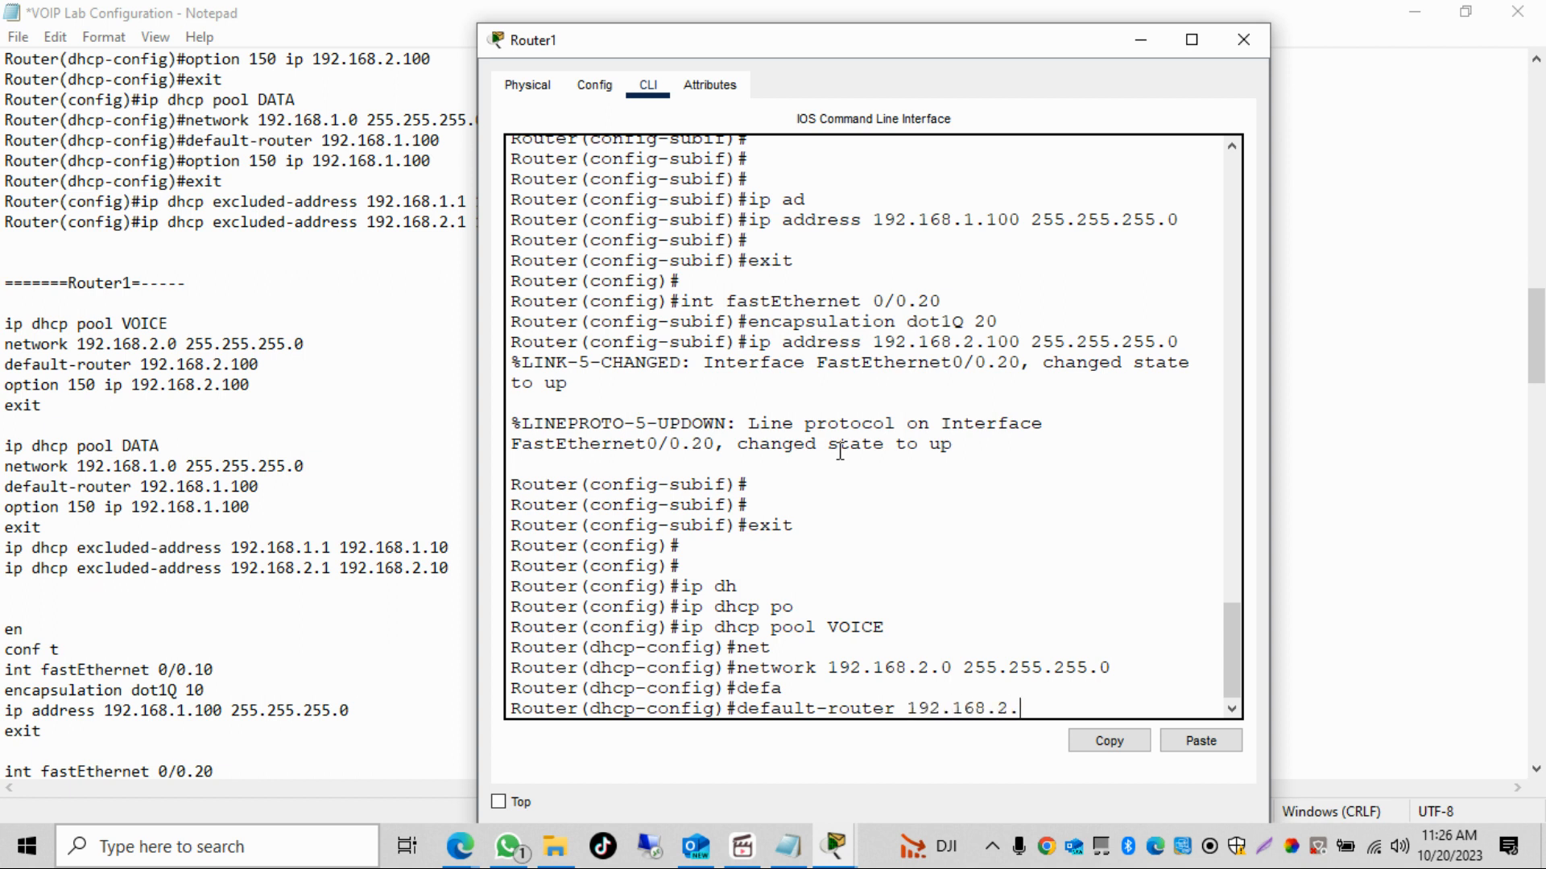
type("100")
key("Return")
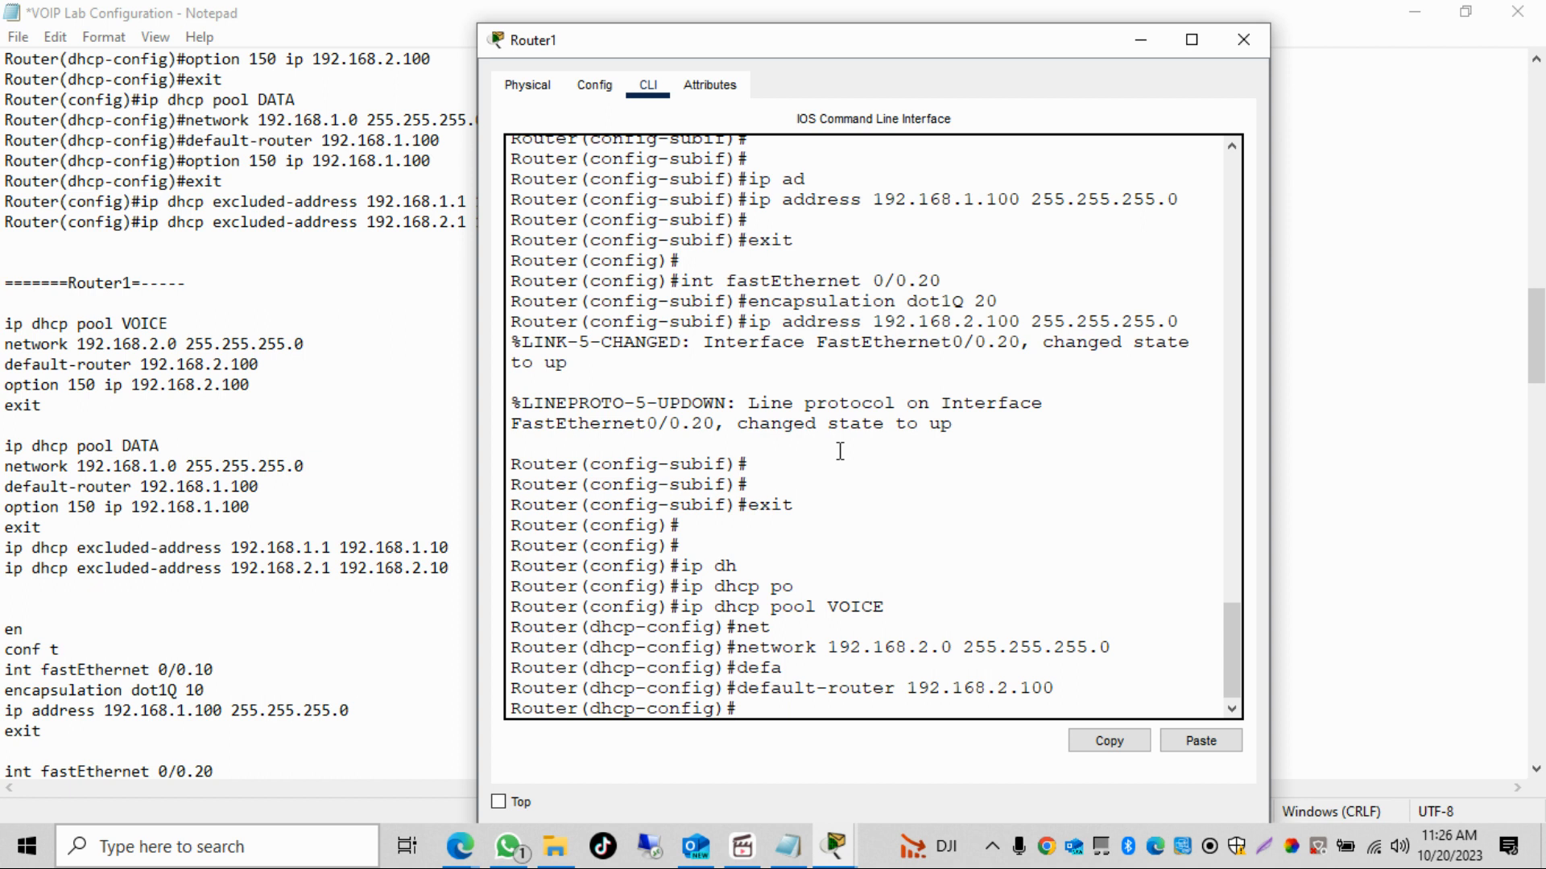
- Add option 150 with IP 192.168.2.100 to the VOICE pool and exit to global configuration mode
type("opt")
key("Tab")
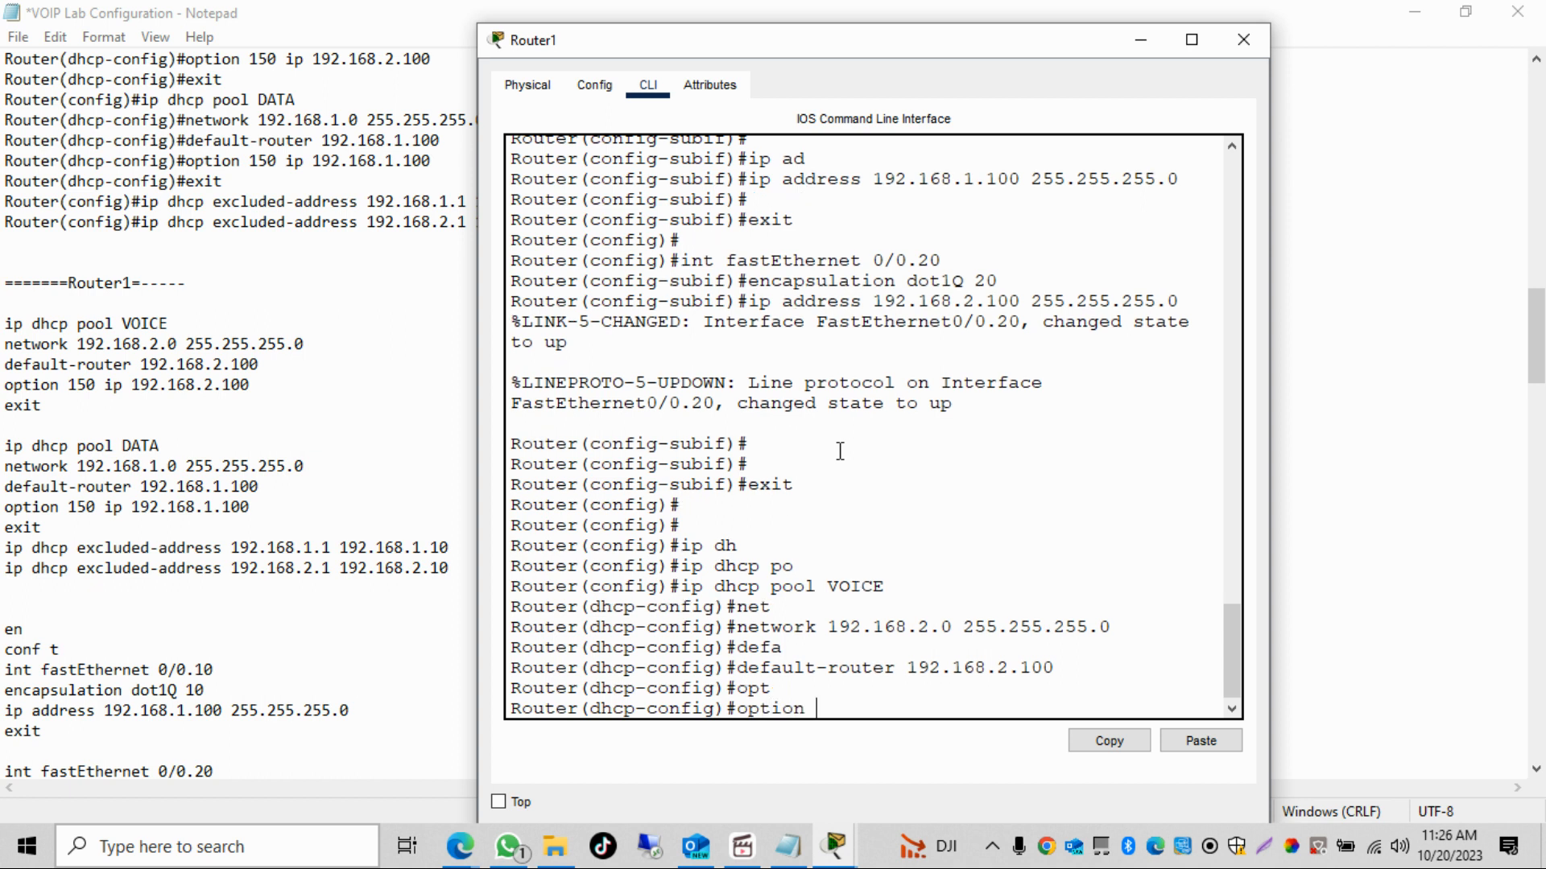
type("150 ")
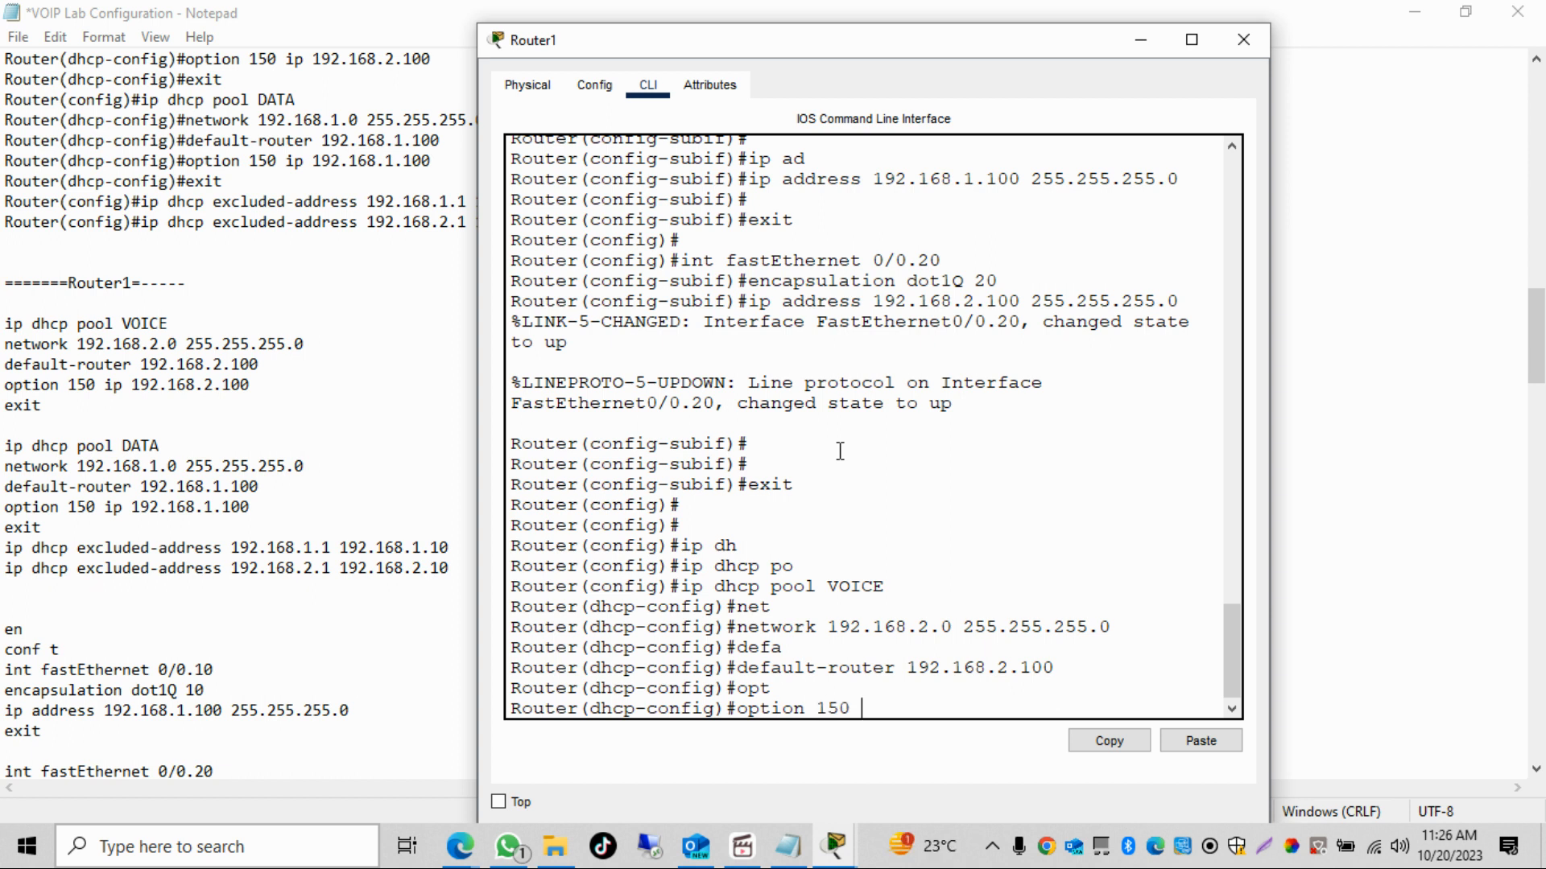
type("ip 192.168.2.100")
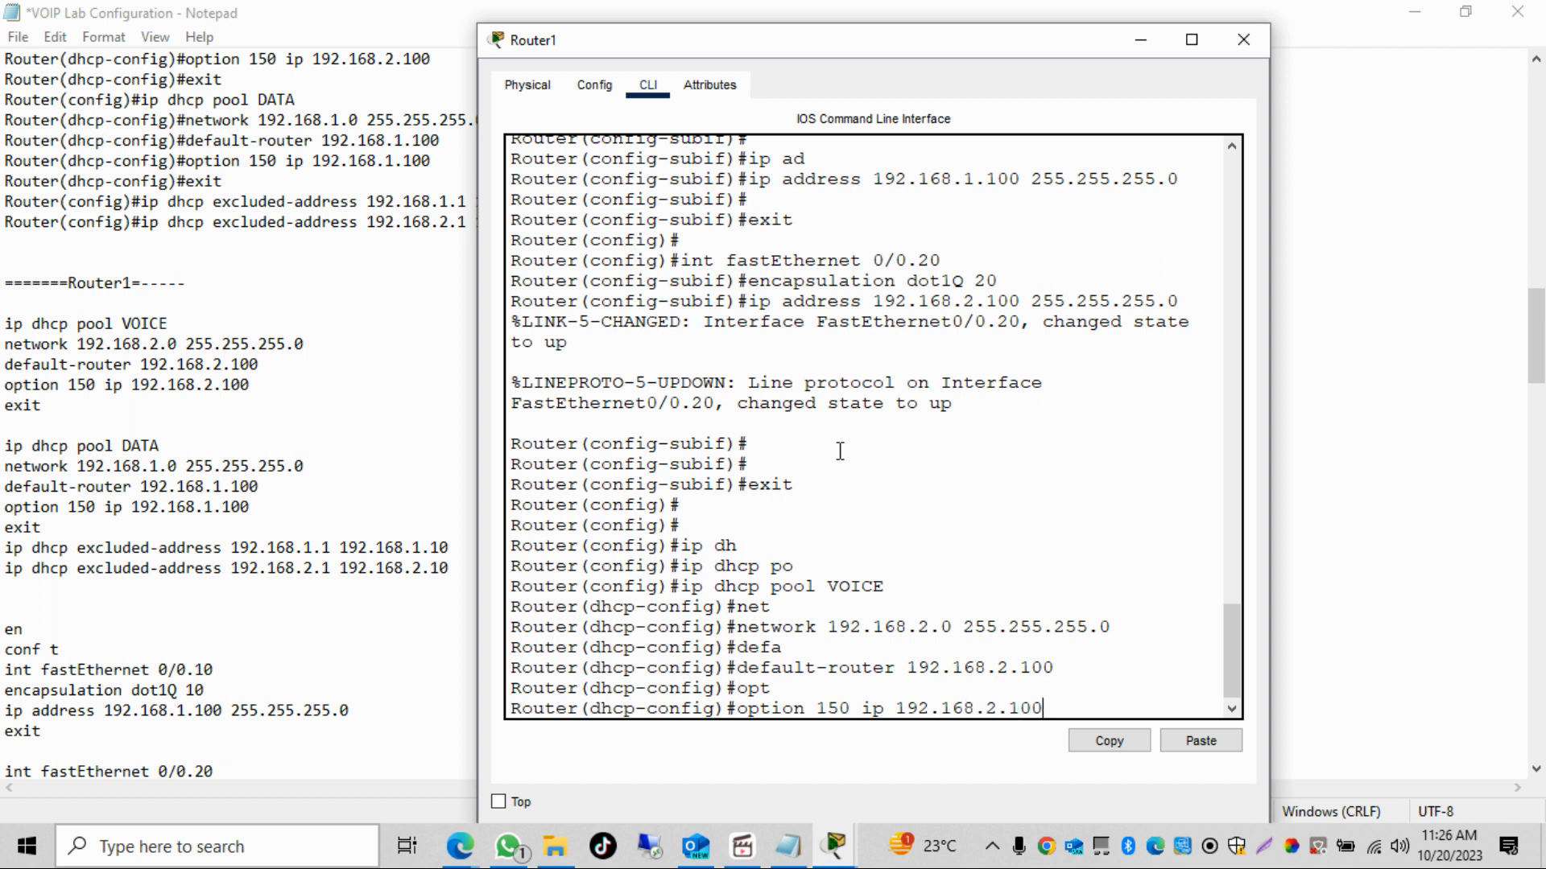
key("Return")
key("Return")
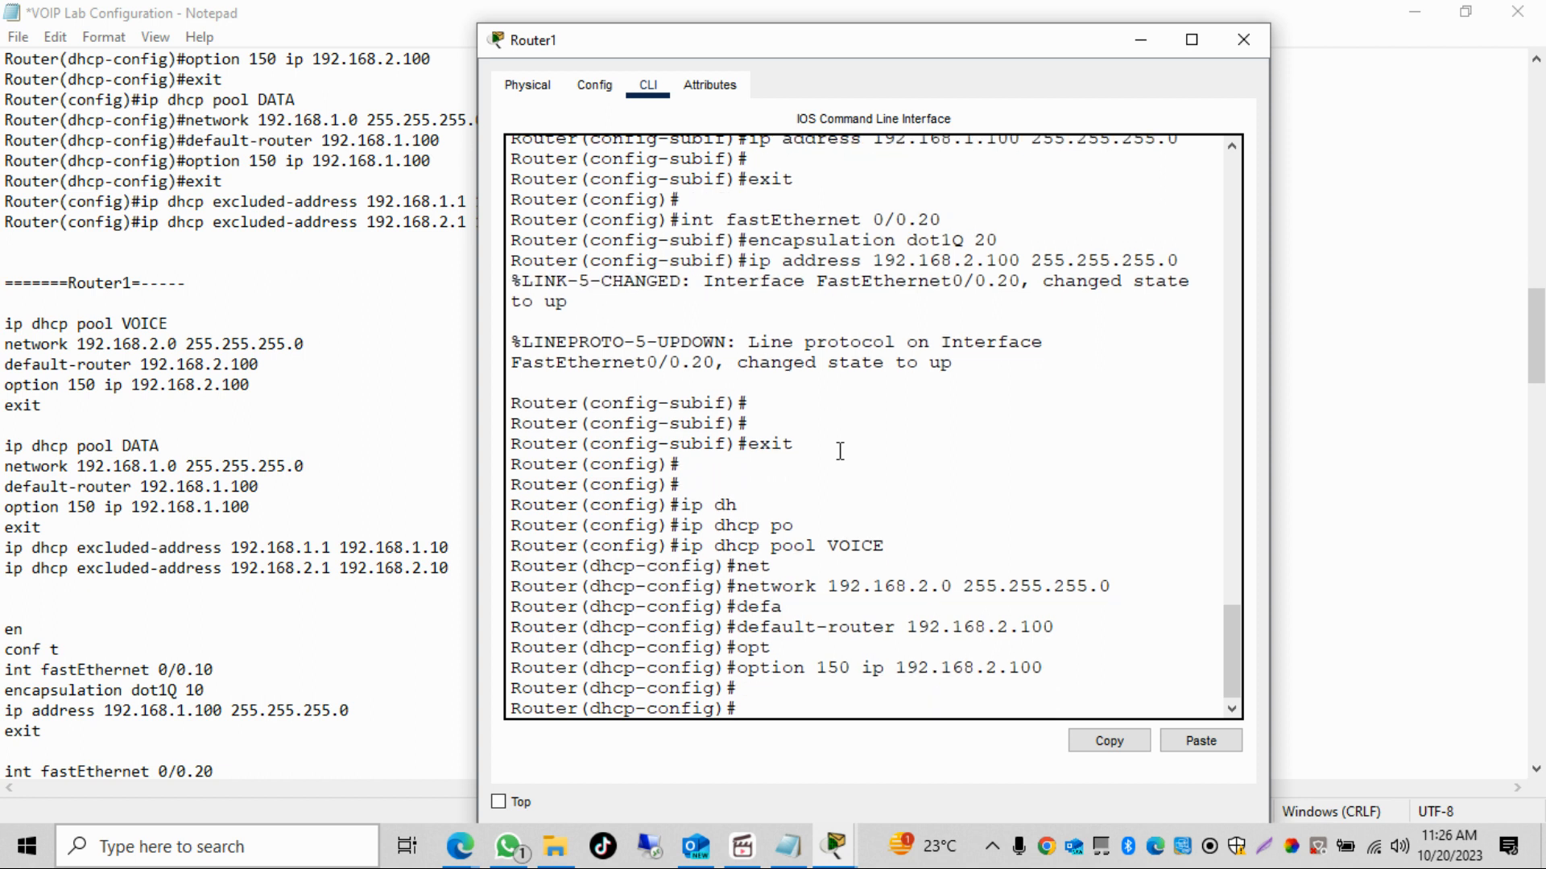
type("exit")
key("Return")
key("Return")
key("Return")
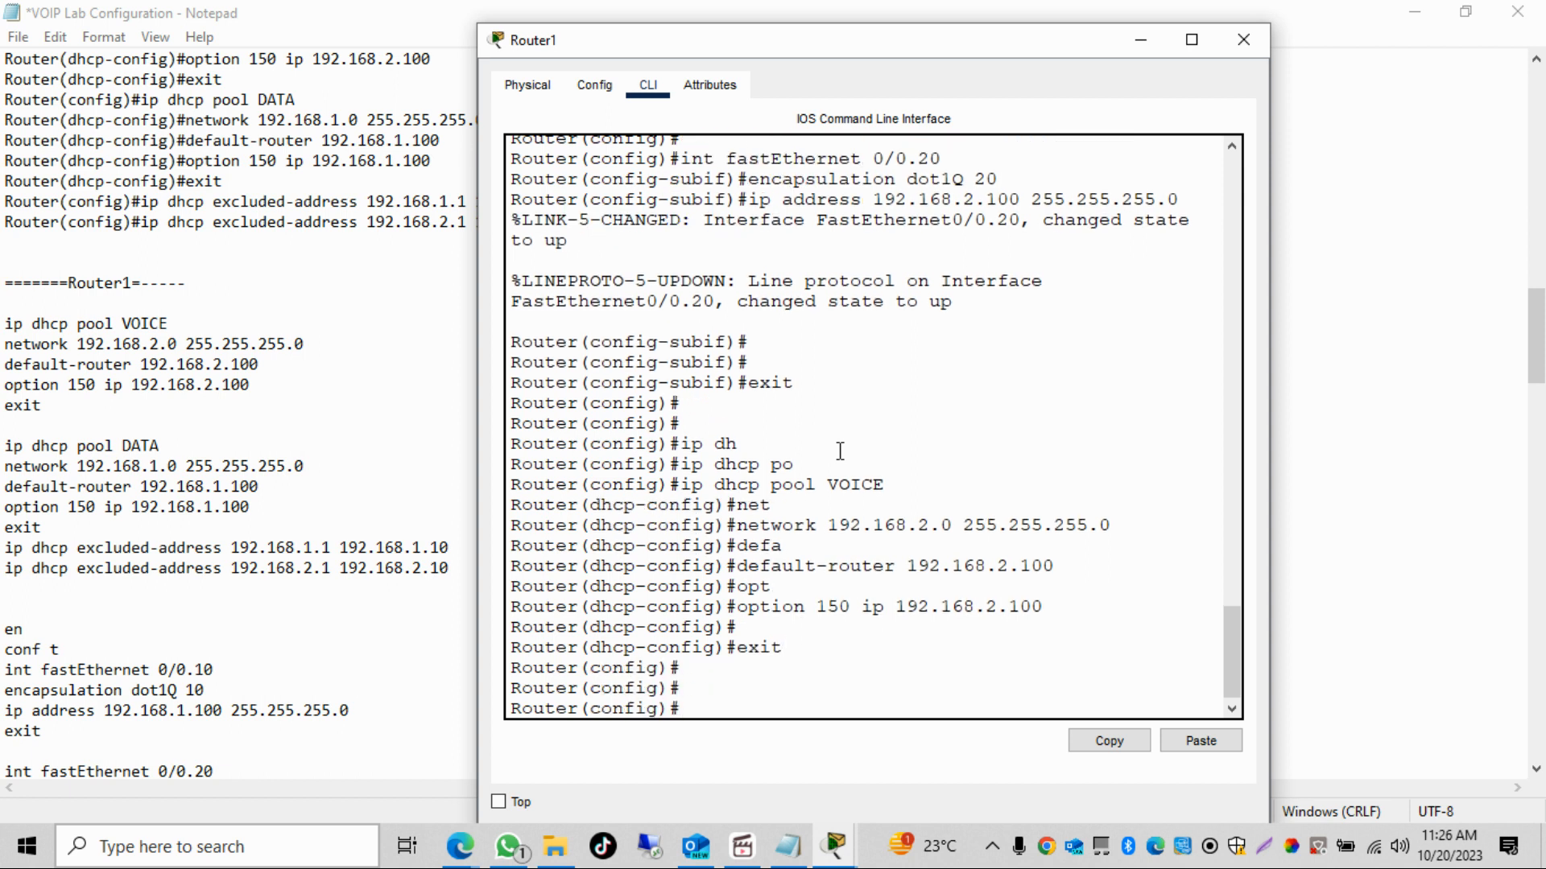
- Copy the DATA pool's pool, network, default-router and option 150 commands from the notes and run them in Router1's CLI
left_click_drag(252, 509, 4, 446)
key("ctrl+c")
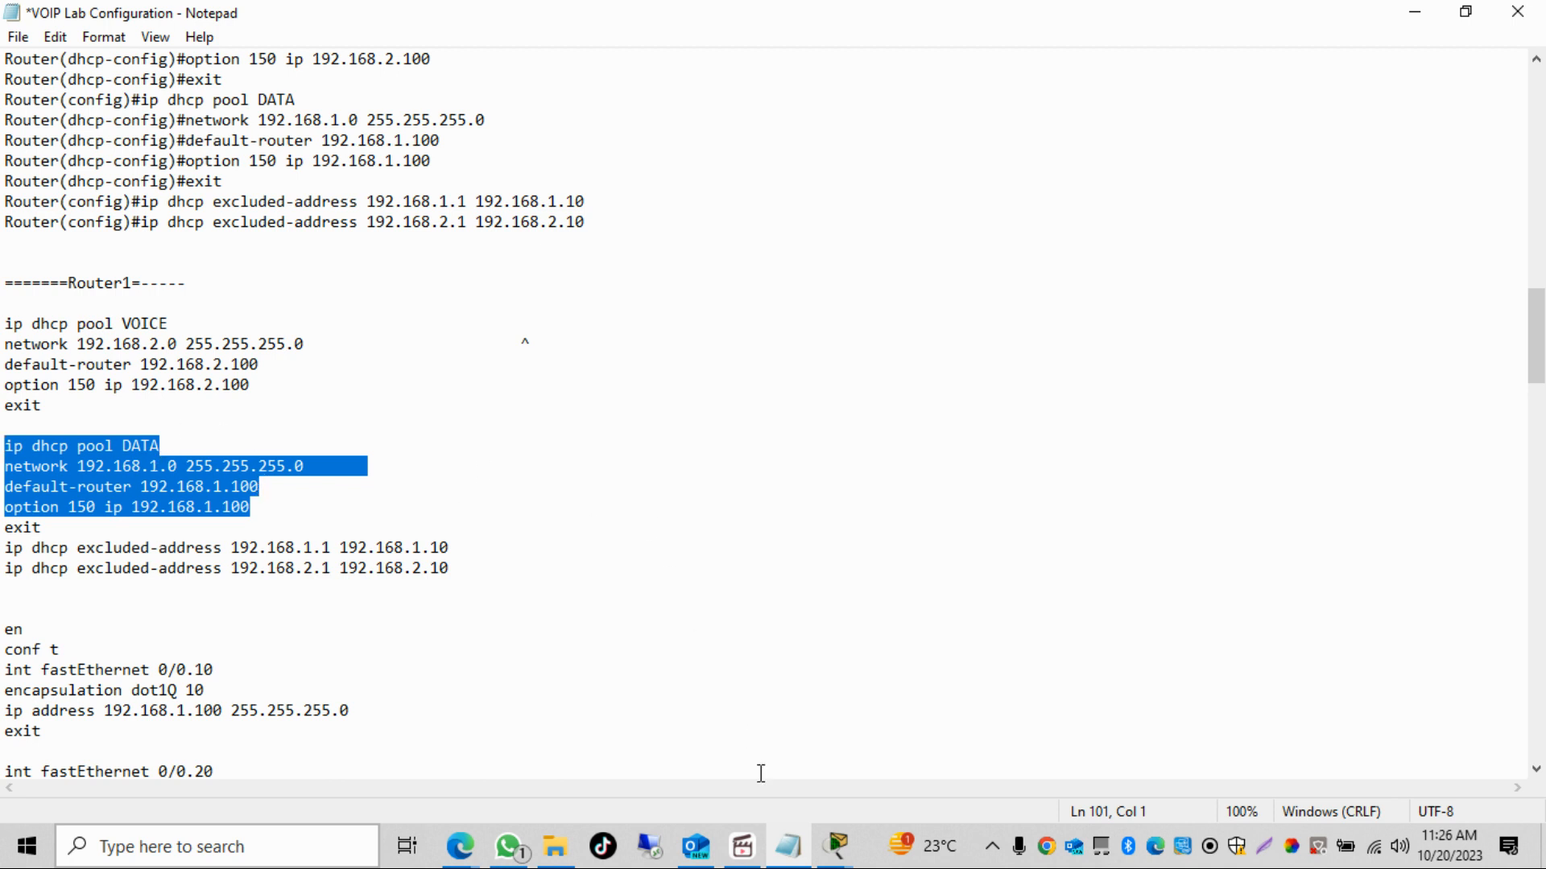
mouse_move(838, 847)
left_click(862, 754)
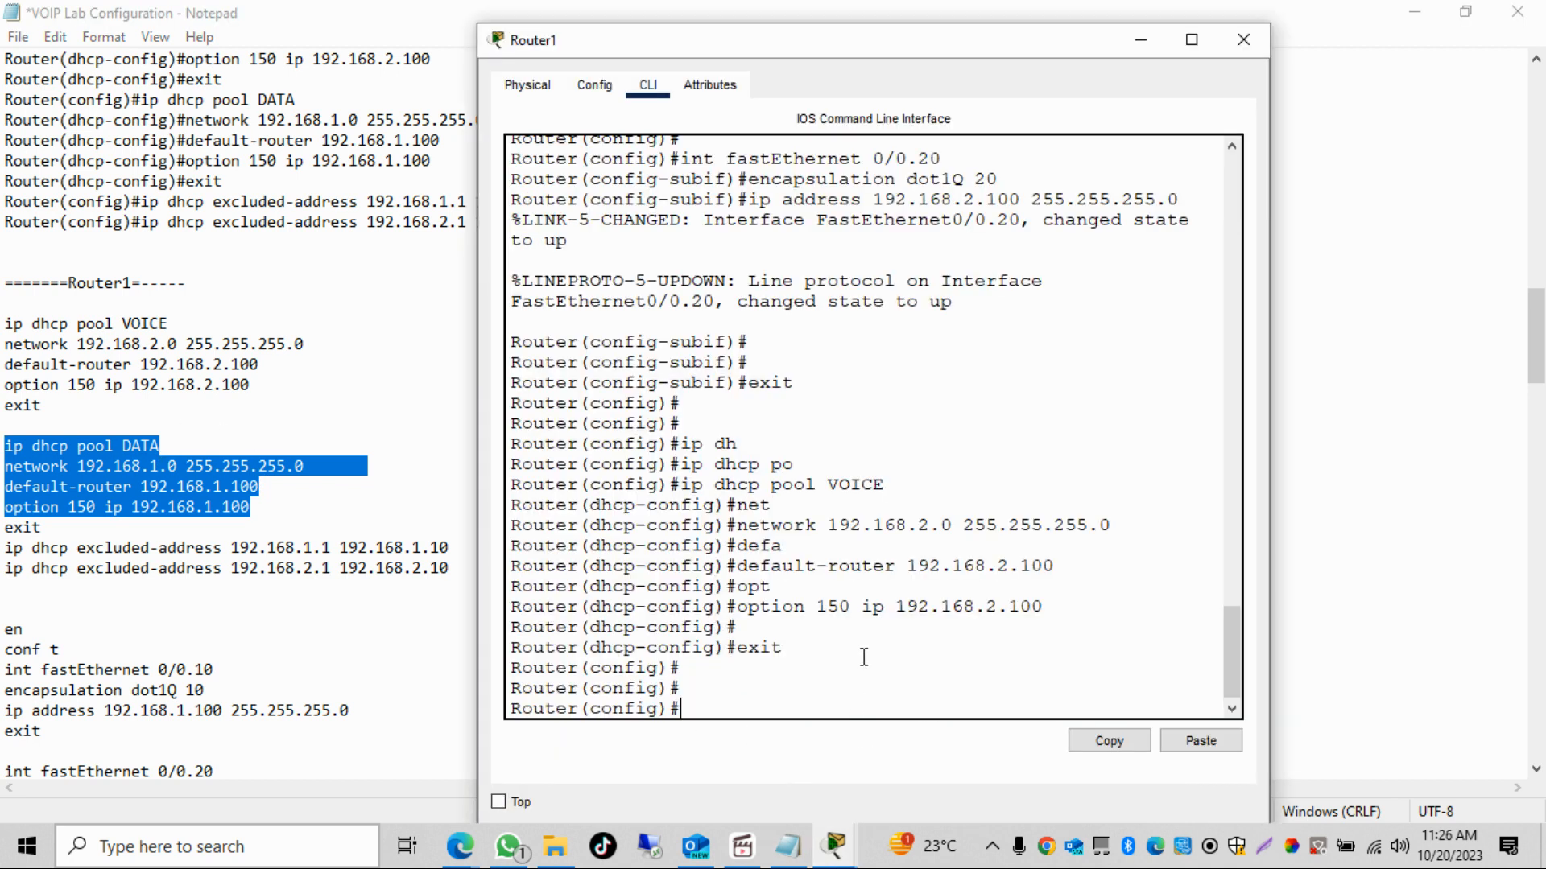
left_click(1202, 739)
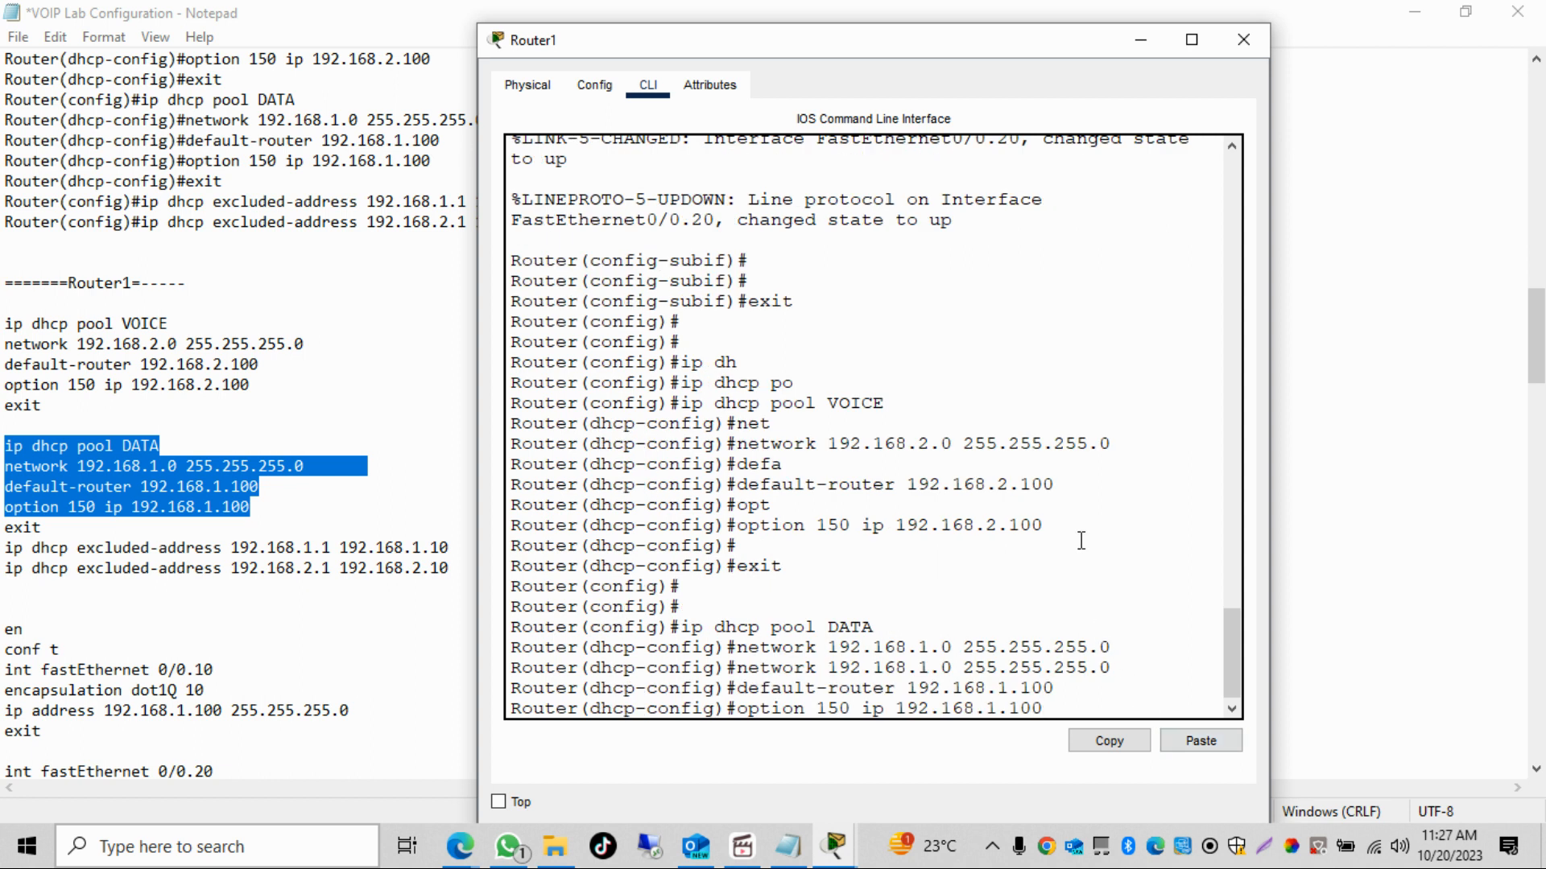
key("Return")
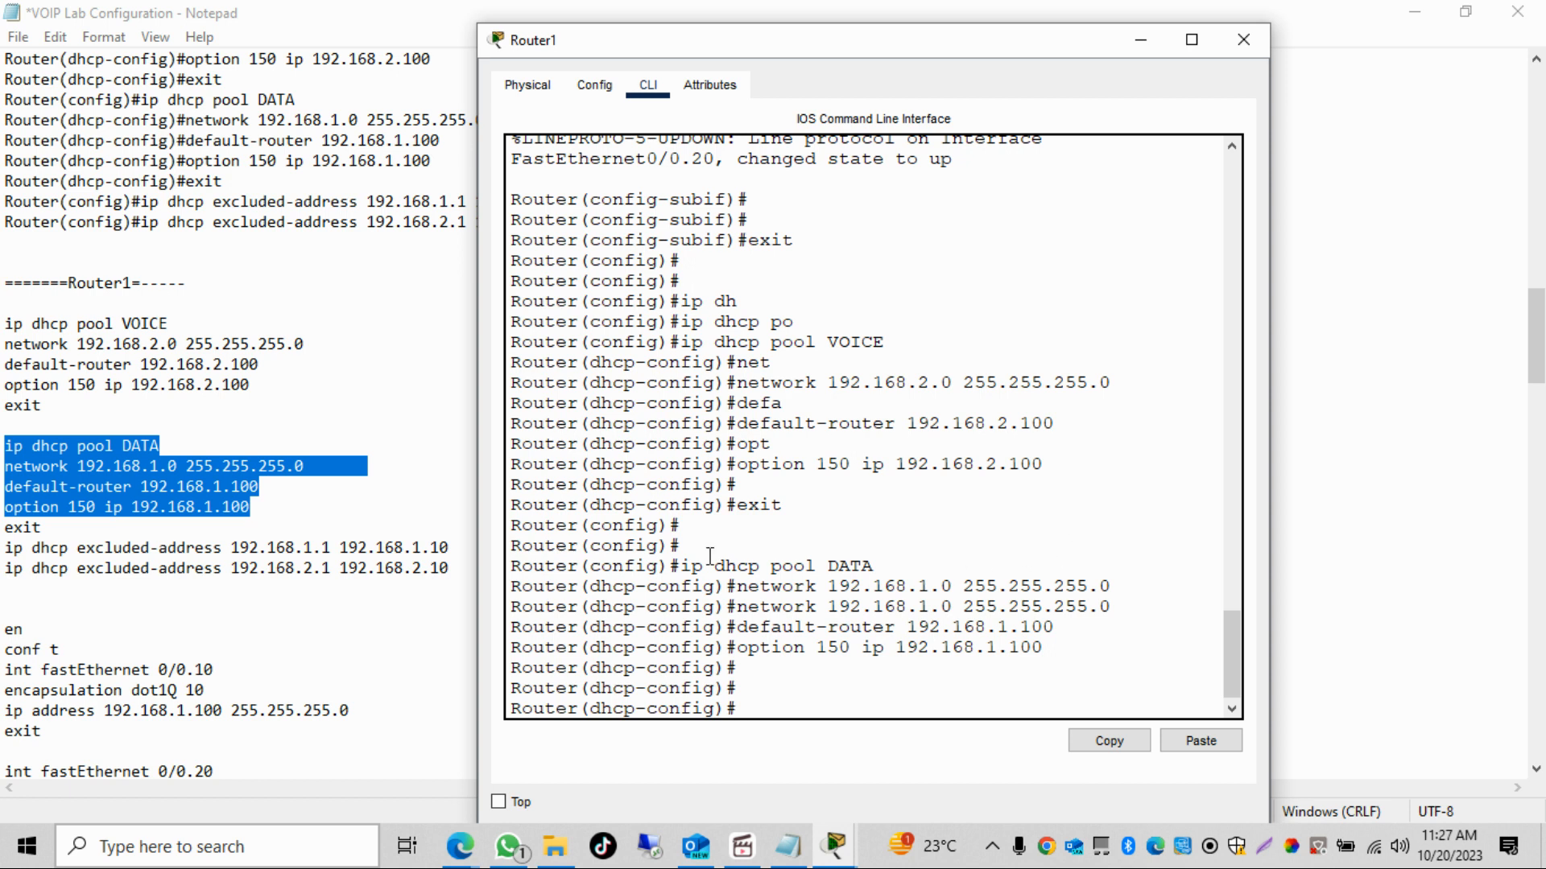
- Find the telephony-service commands further down the notes and compare them with the Packet Tracer topology
left_click(328, 606)
scroll(329, 606, "down", 10)
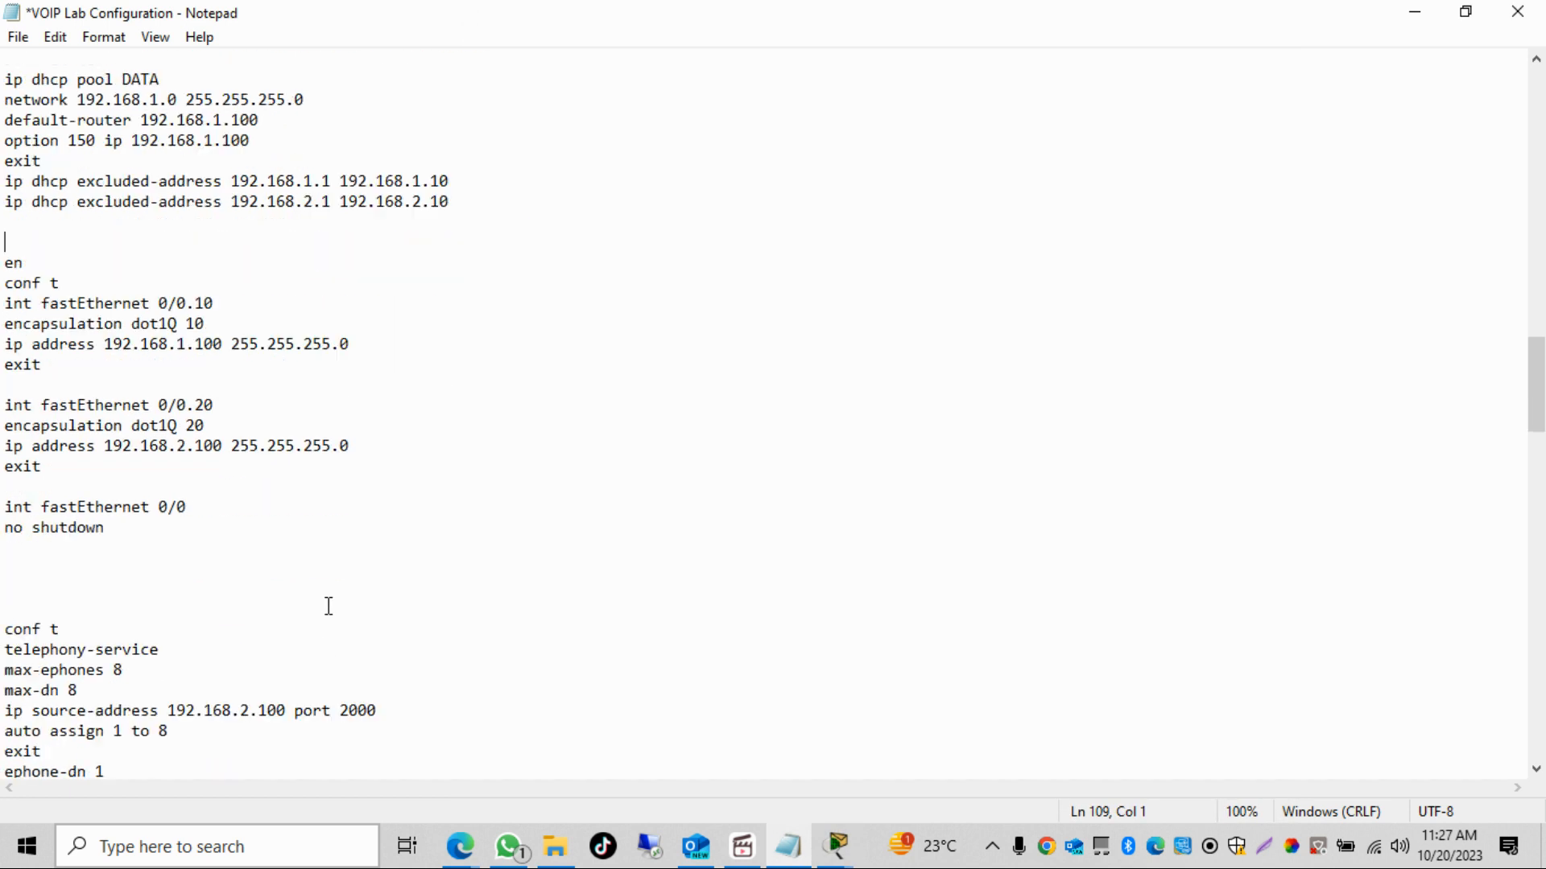
scroll(345, 605, "down", 1)
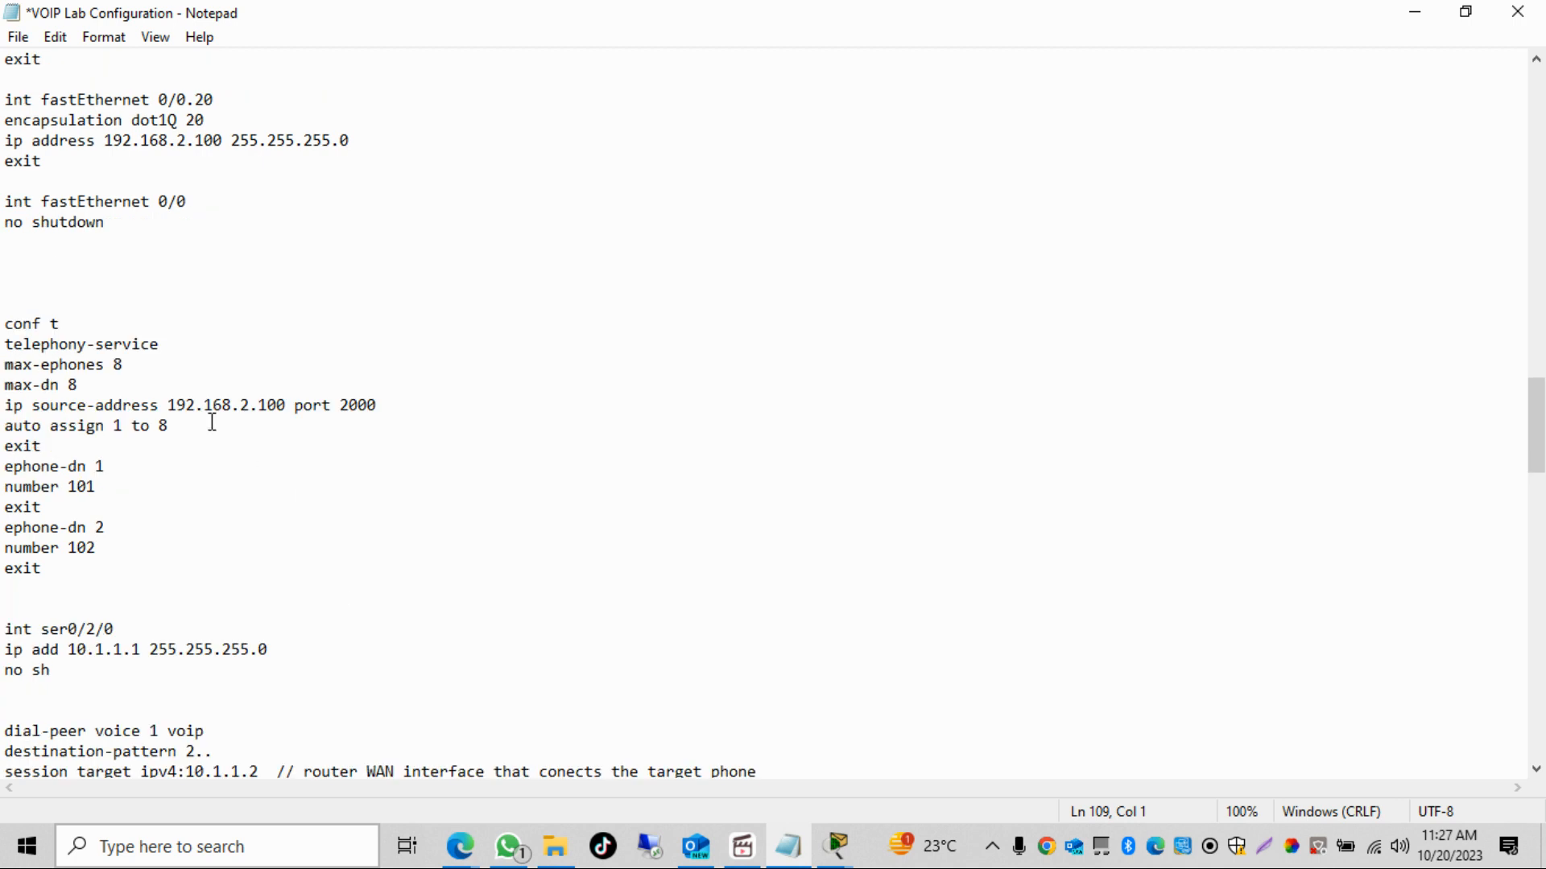
left_click_drag(103, 344, 186, 346)
left_click(256, 404)
mouse_move(842, 852)
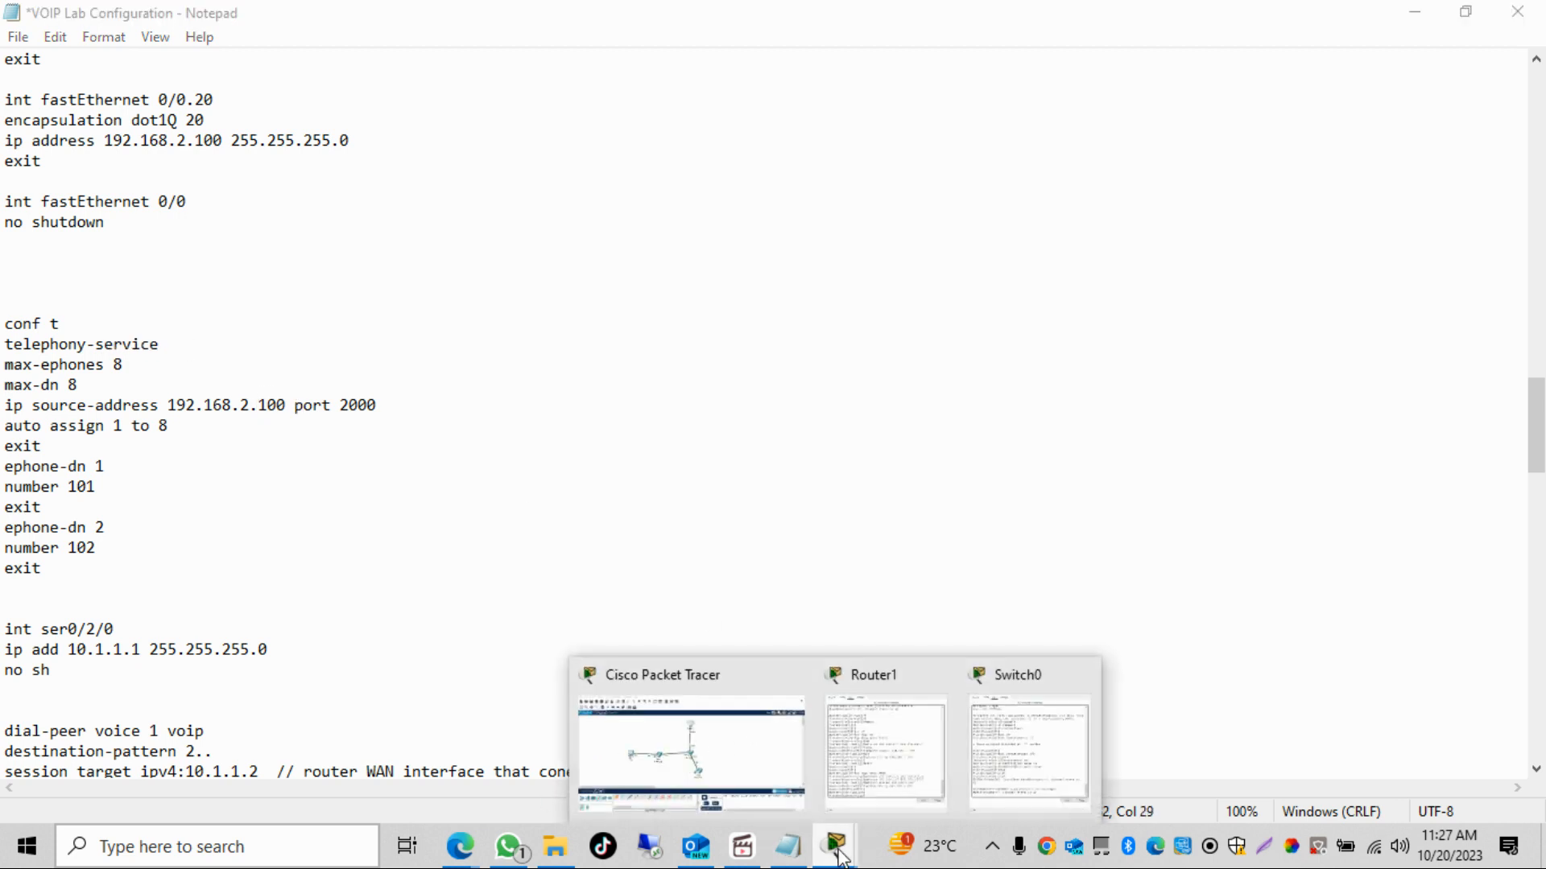
left_click(740, 745)
mouse_move(769, 224)
left_mouse_down()
mouse_move(613, 264)
mouse_move(753, 236)
left_mouse_up()
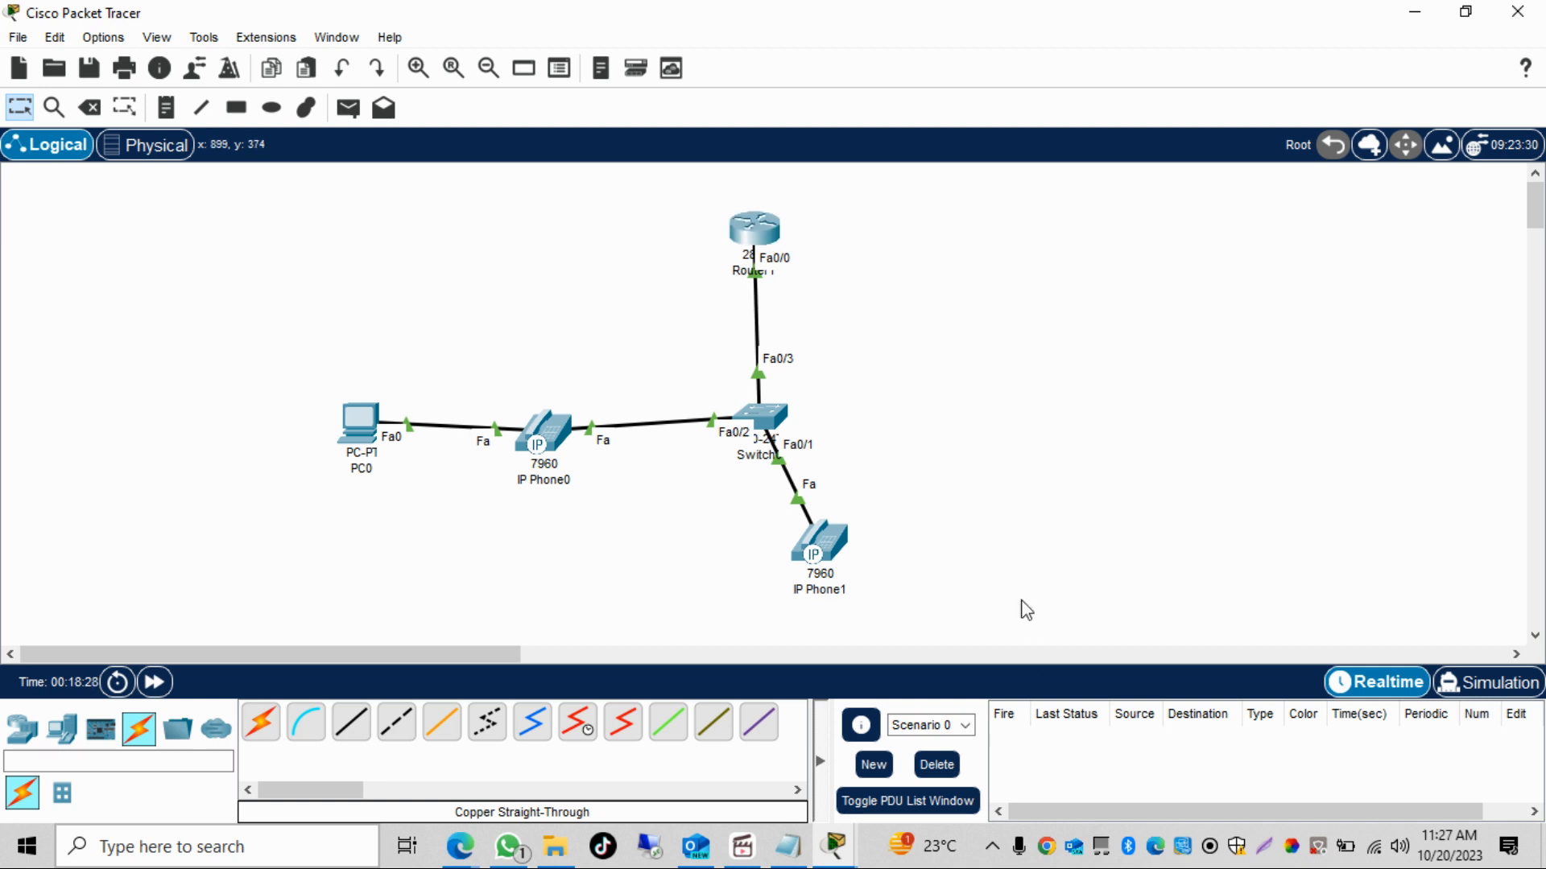
left_click(793, 843)
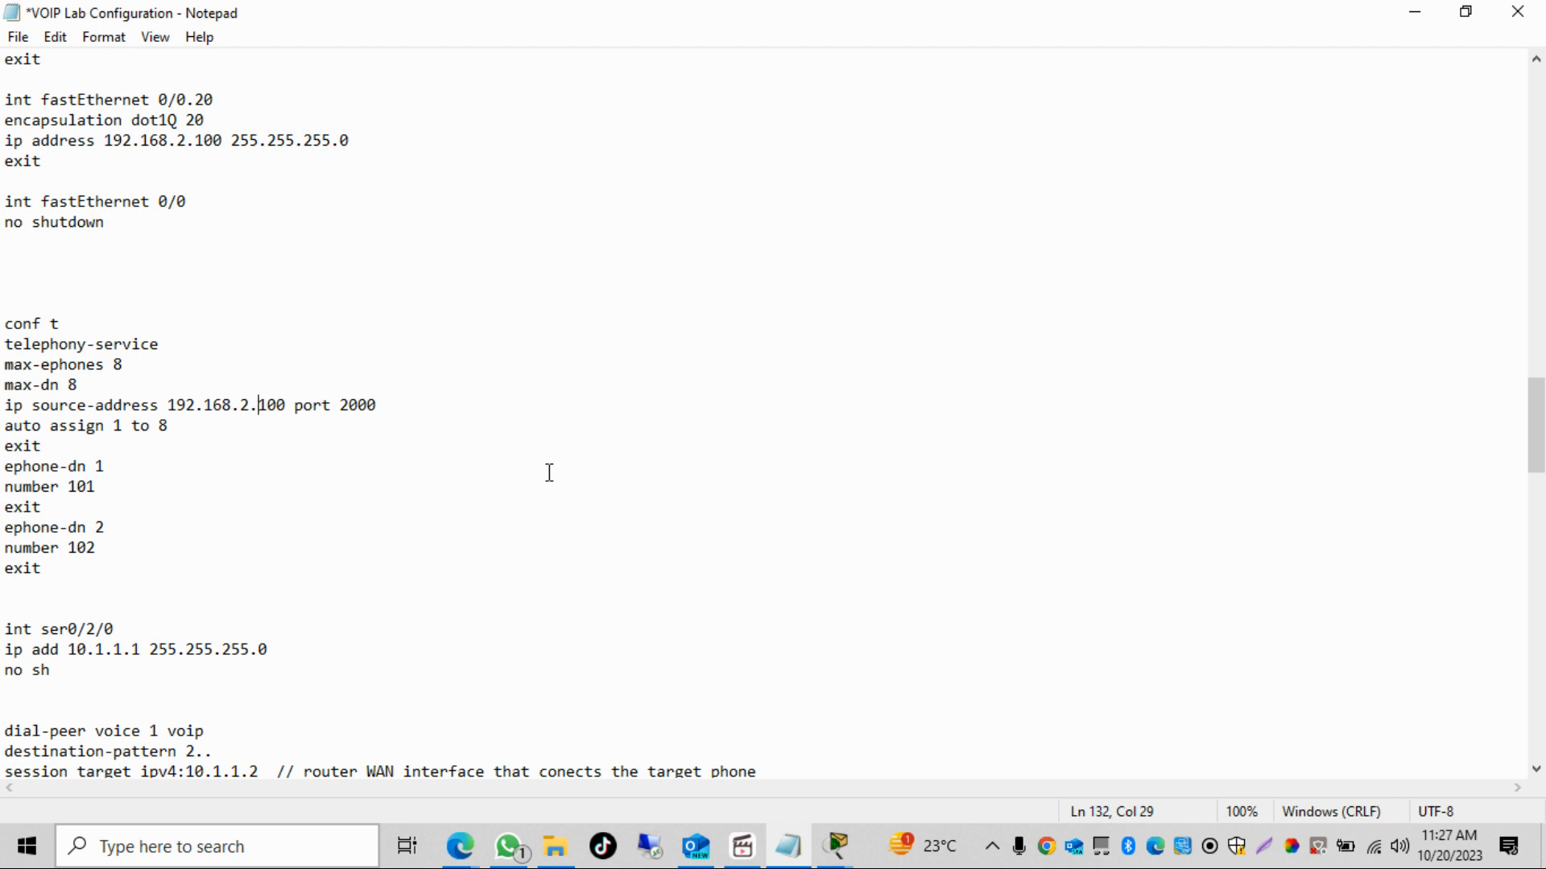
- Examine the notes' telephony-service settings: max-ephones, max-dn, source address, auto assign and the two ephone-dn numbers
left_click(579, 465)
left_click(529, 546)
left_click(539, 542)
left_click_drag(10, 346, 181, 350)
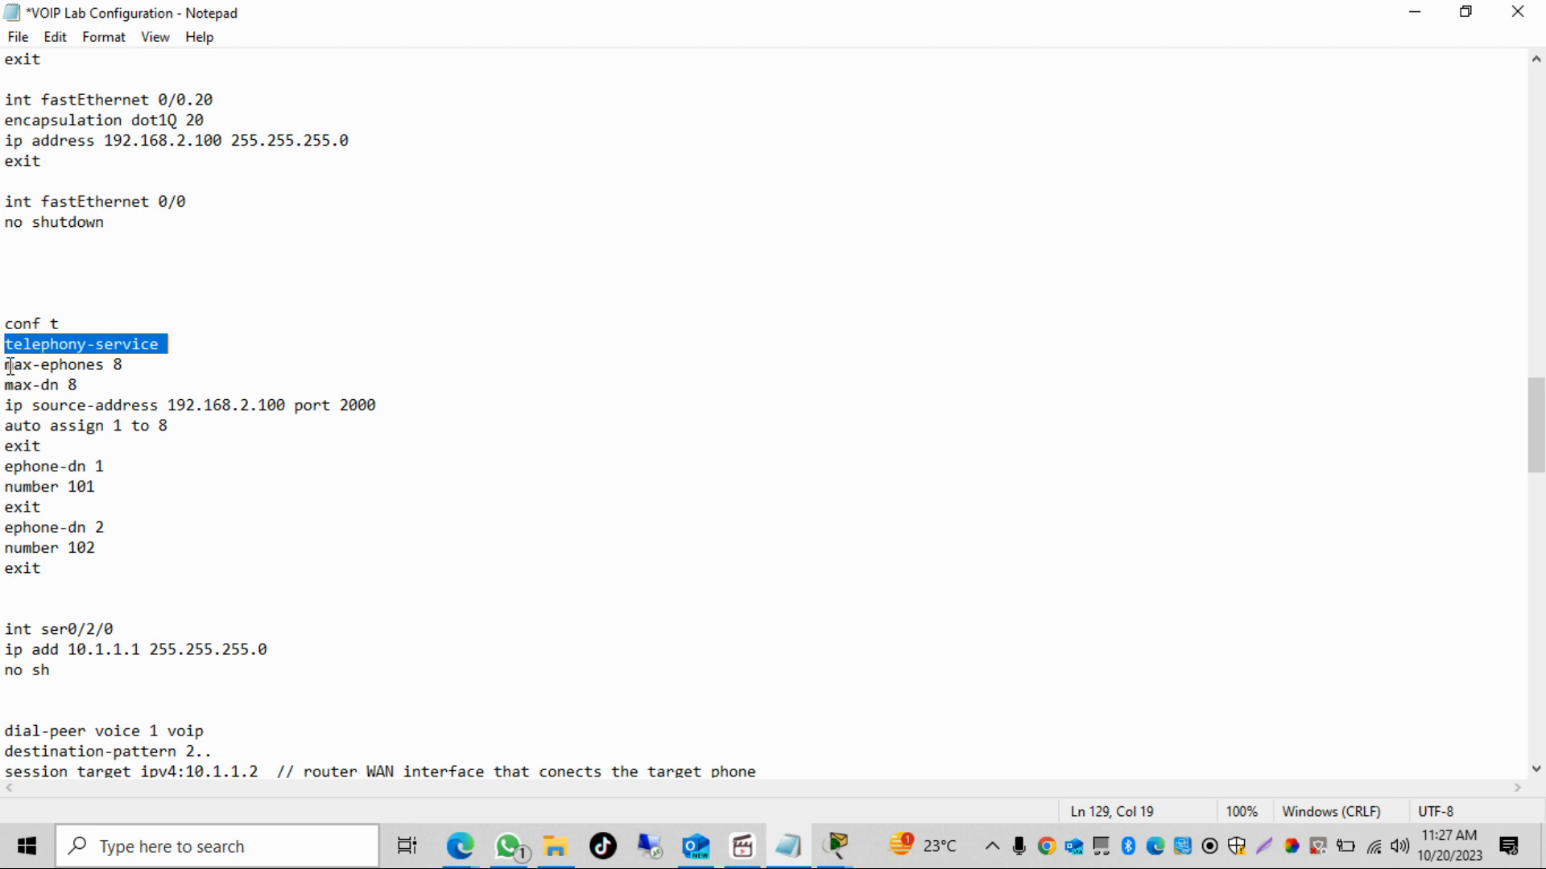
left_click_drag(12, 366, 159, 364)
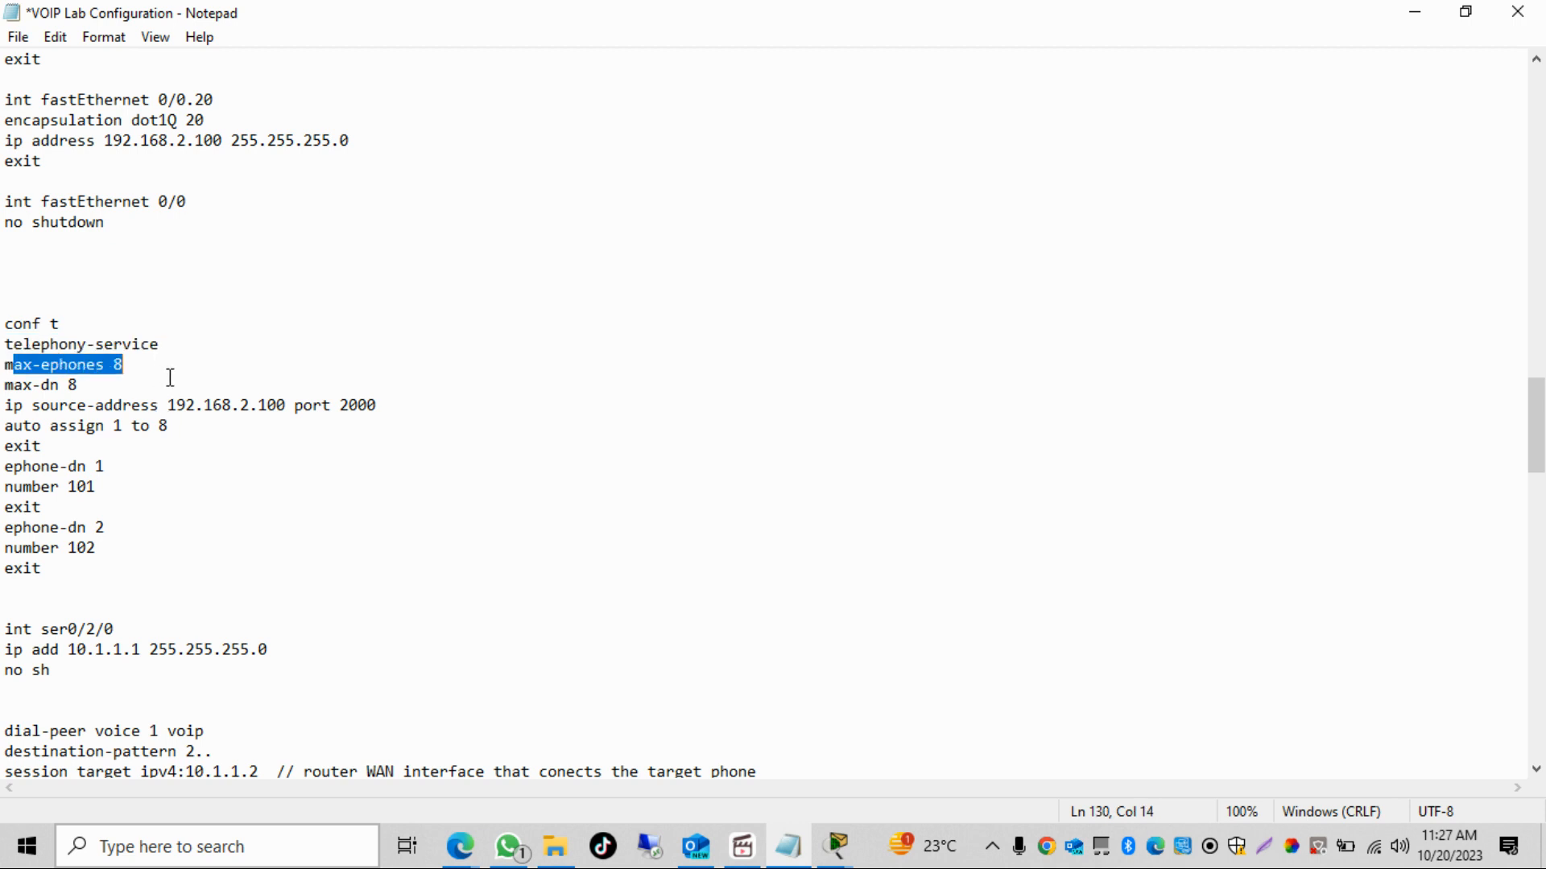
left_click(170, 378)
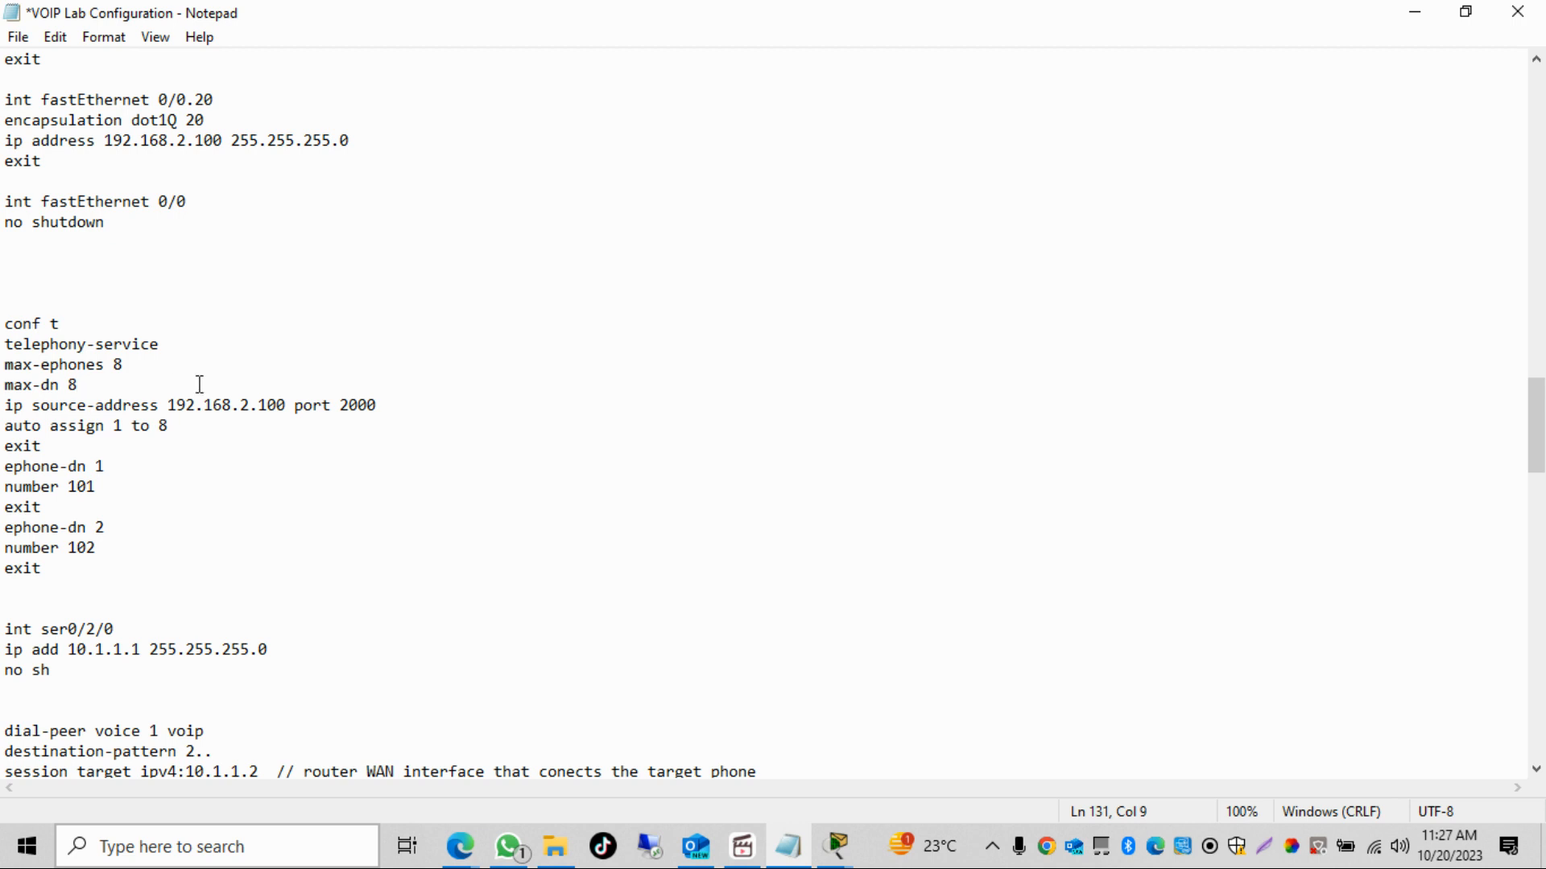
left_click_drag(166, 406, 296, 406)
left_click(270, 467)
left_click_drag(106, 425, 210, 425)
left_click(209, 471)
left_click_drag(68, 467, 115, 489)
left_click_drag(66, 527, 116, 549)
left_click(182, 544)
- Copy the commands from telephony-service through ephone-dn 2's exit, and exit Router1's DATA pool to global configuration mode
left_click_drag(78, 566, 7, 345)
key("ctrl+c")
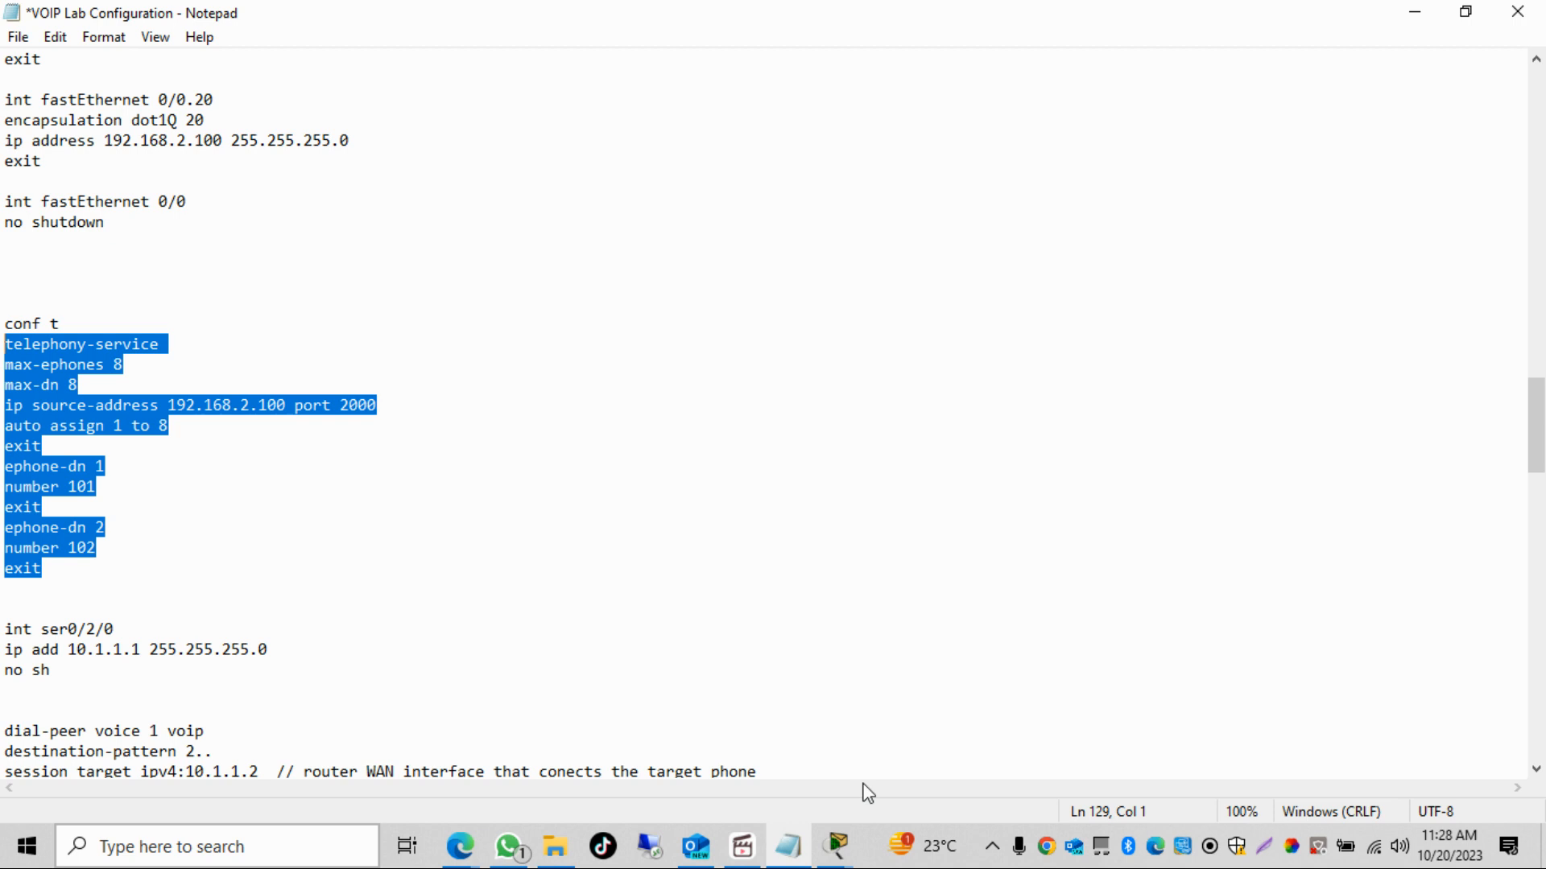
mouse_move(824, 847)
left_click(877, 761)
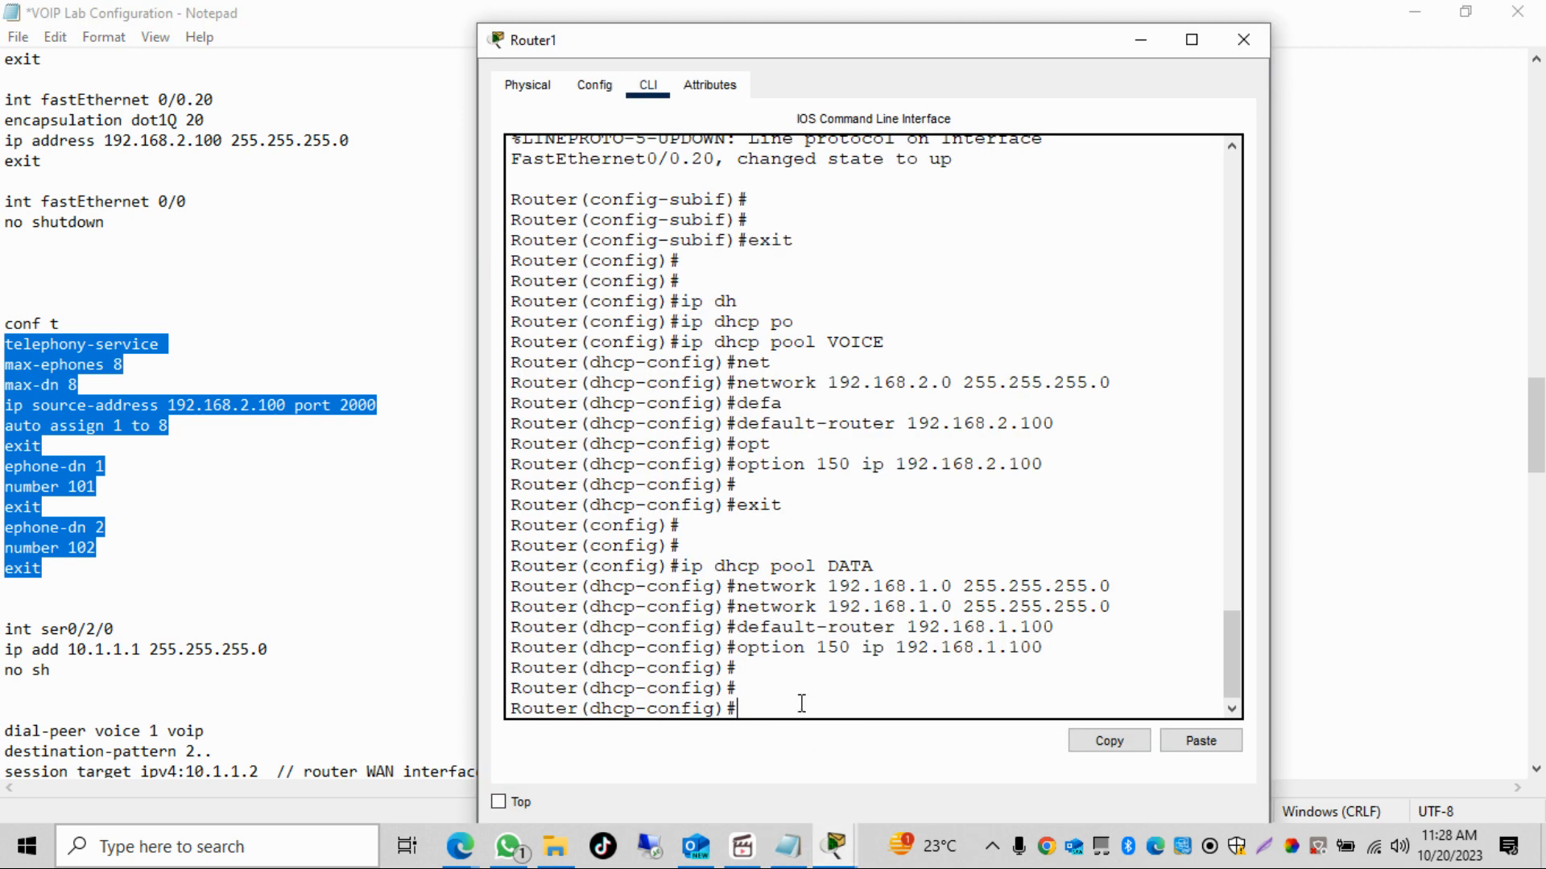
type("exit")
key("Return")
key("Return")
key("Return")
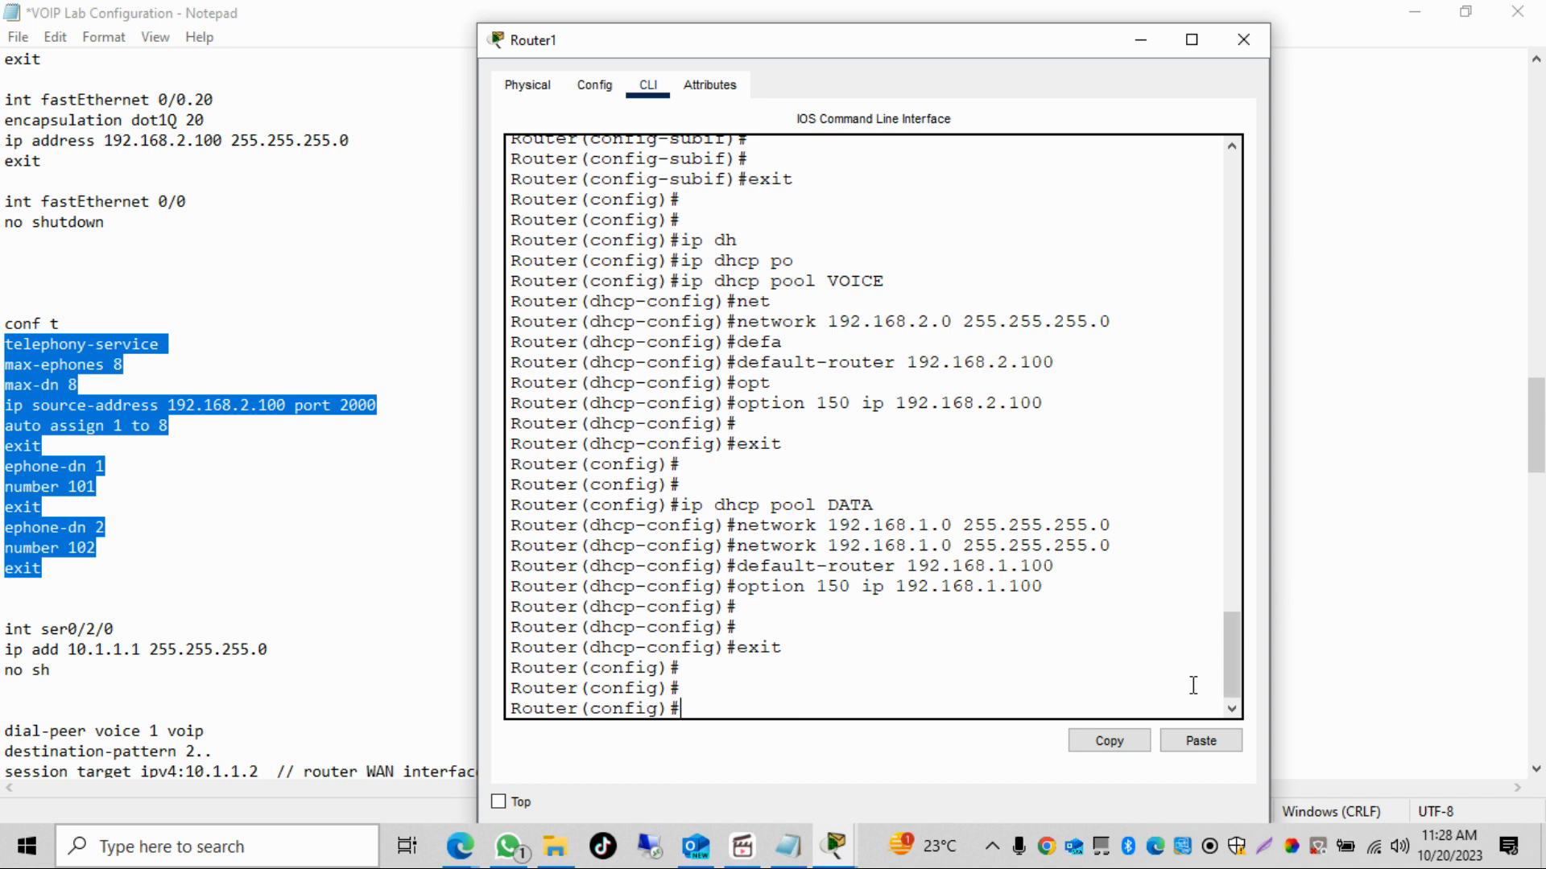
- Run the copied commands on Router1: 8 ephones and DNs, source 192.168.2.100 port 2000, auto assign 1 to 8, ephone-dn numbers 101 and 102
left_click(1200, 740)
key("Return")
key("Return")
key("Return")
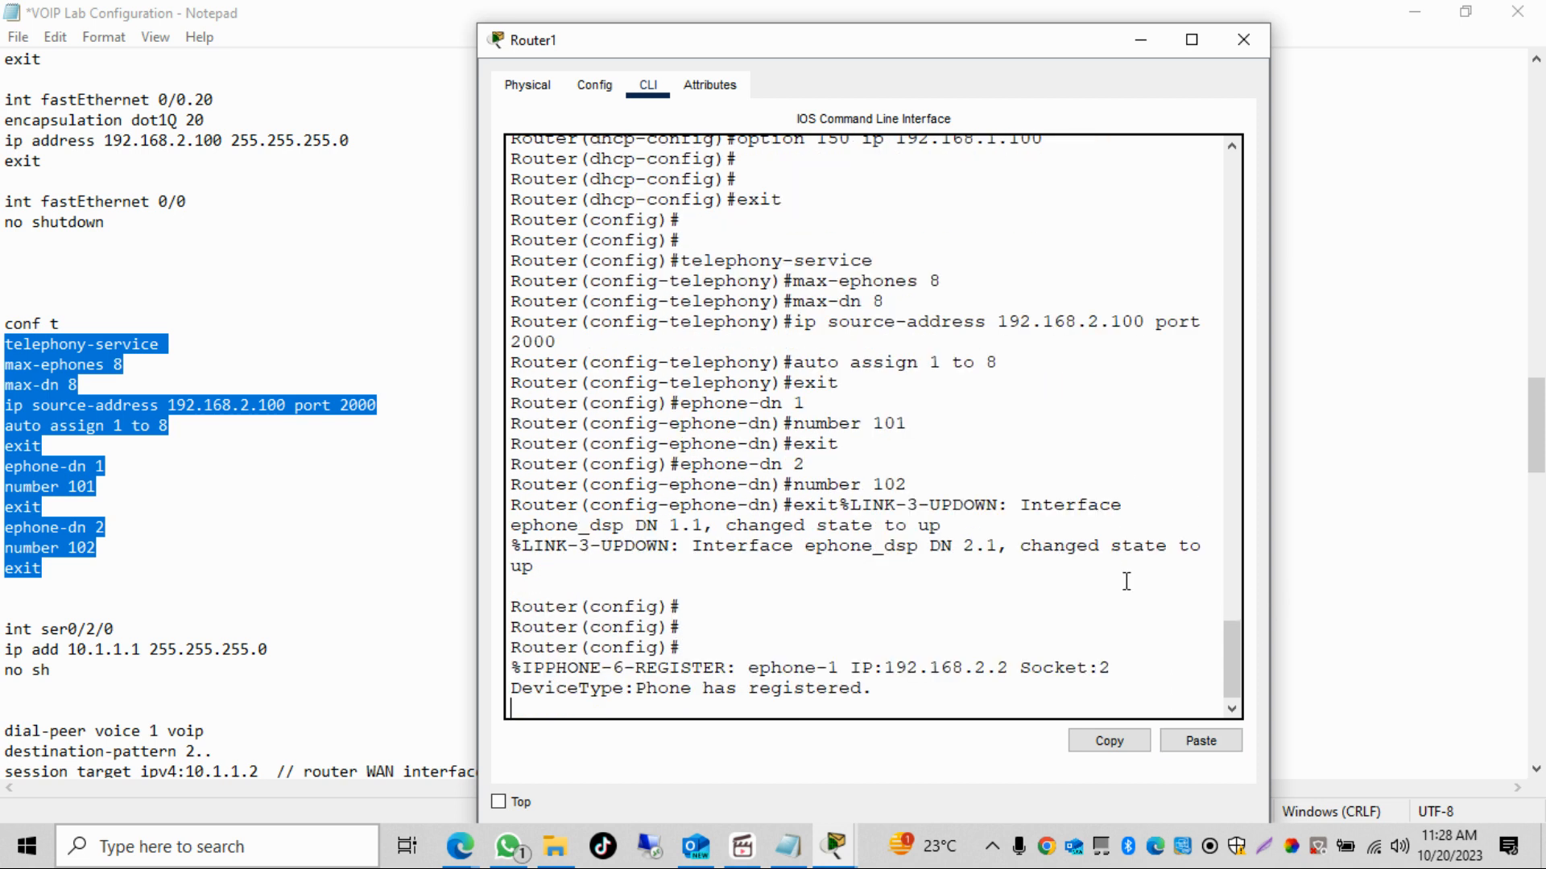
key("Return")
key("Return")
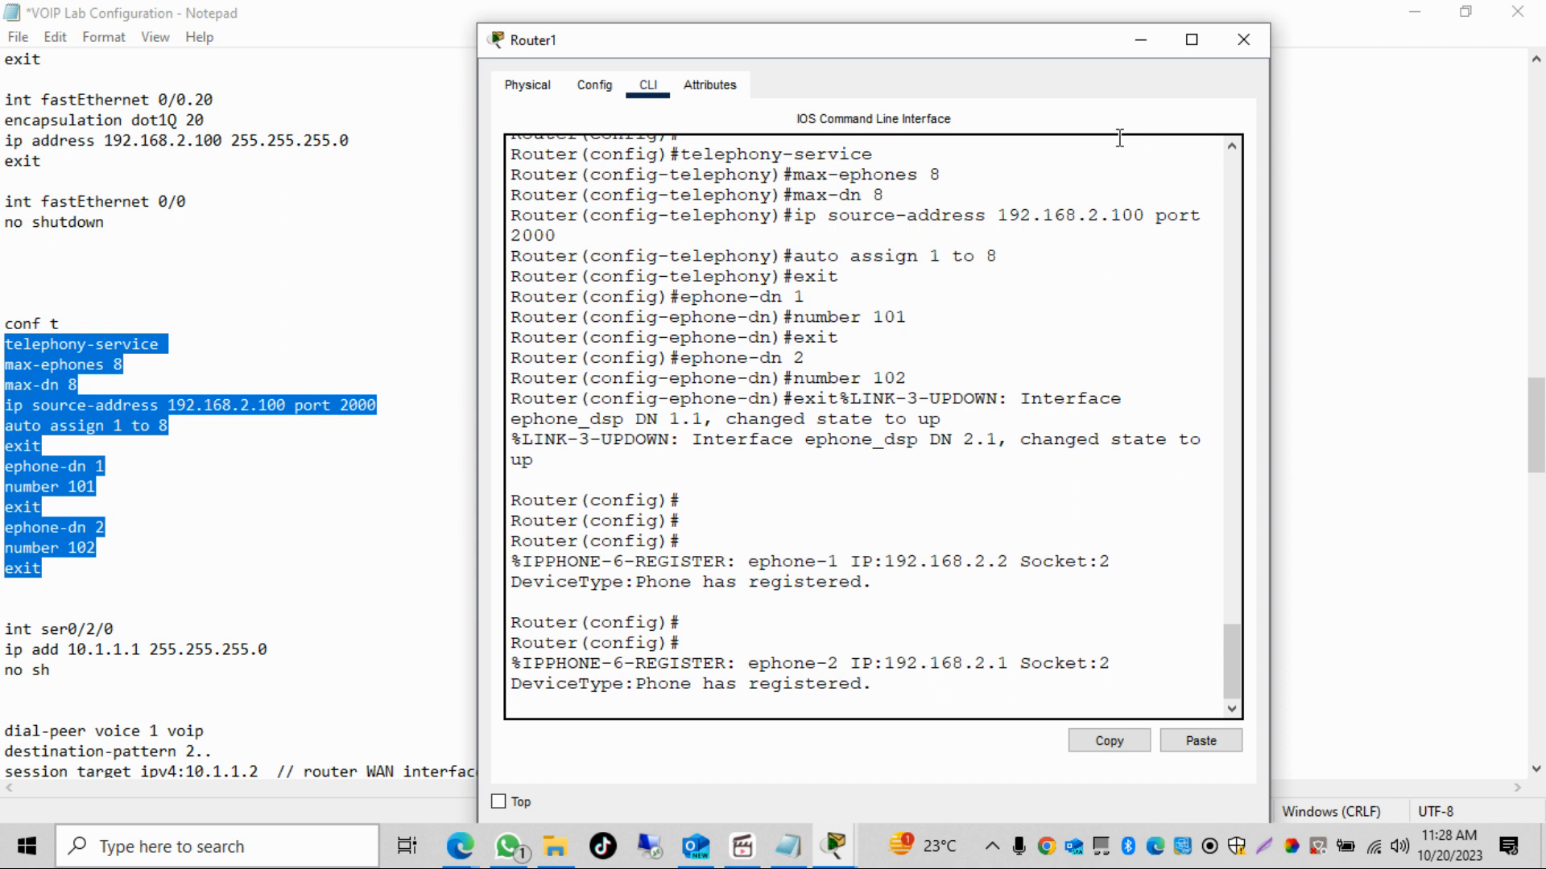
key("Return")
key("Return")
key("Return")
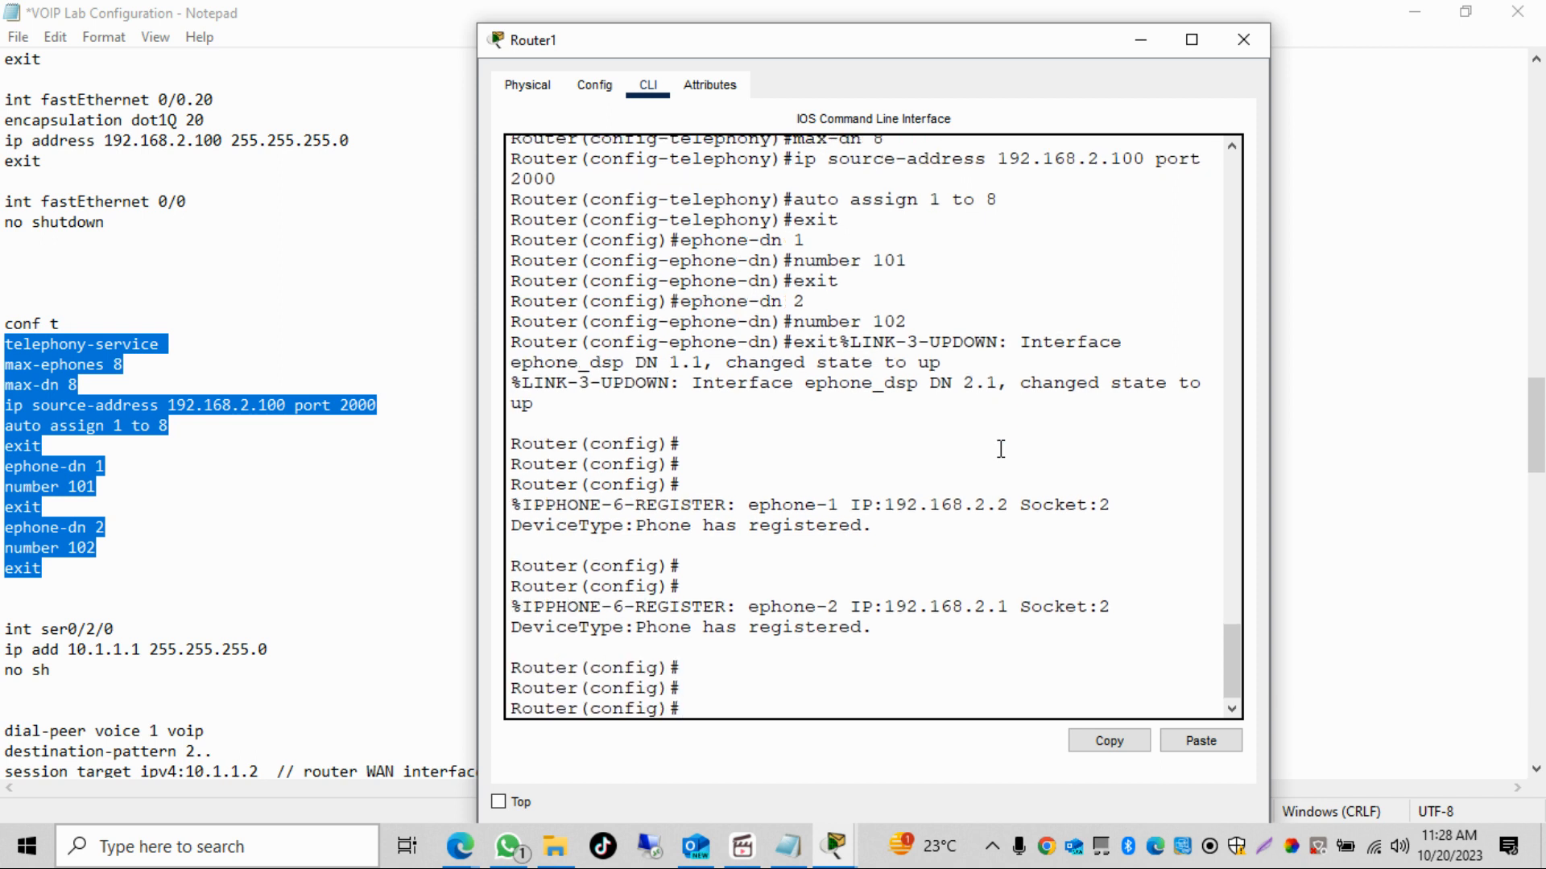
- Minimize Router1 and the notes, then reattach Switch0's cable to IP Phone0's Switch port and reattach the cable from PC0
left_click(1141, 40)
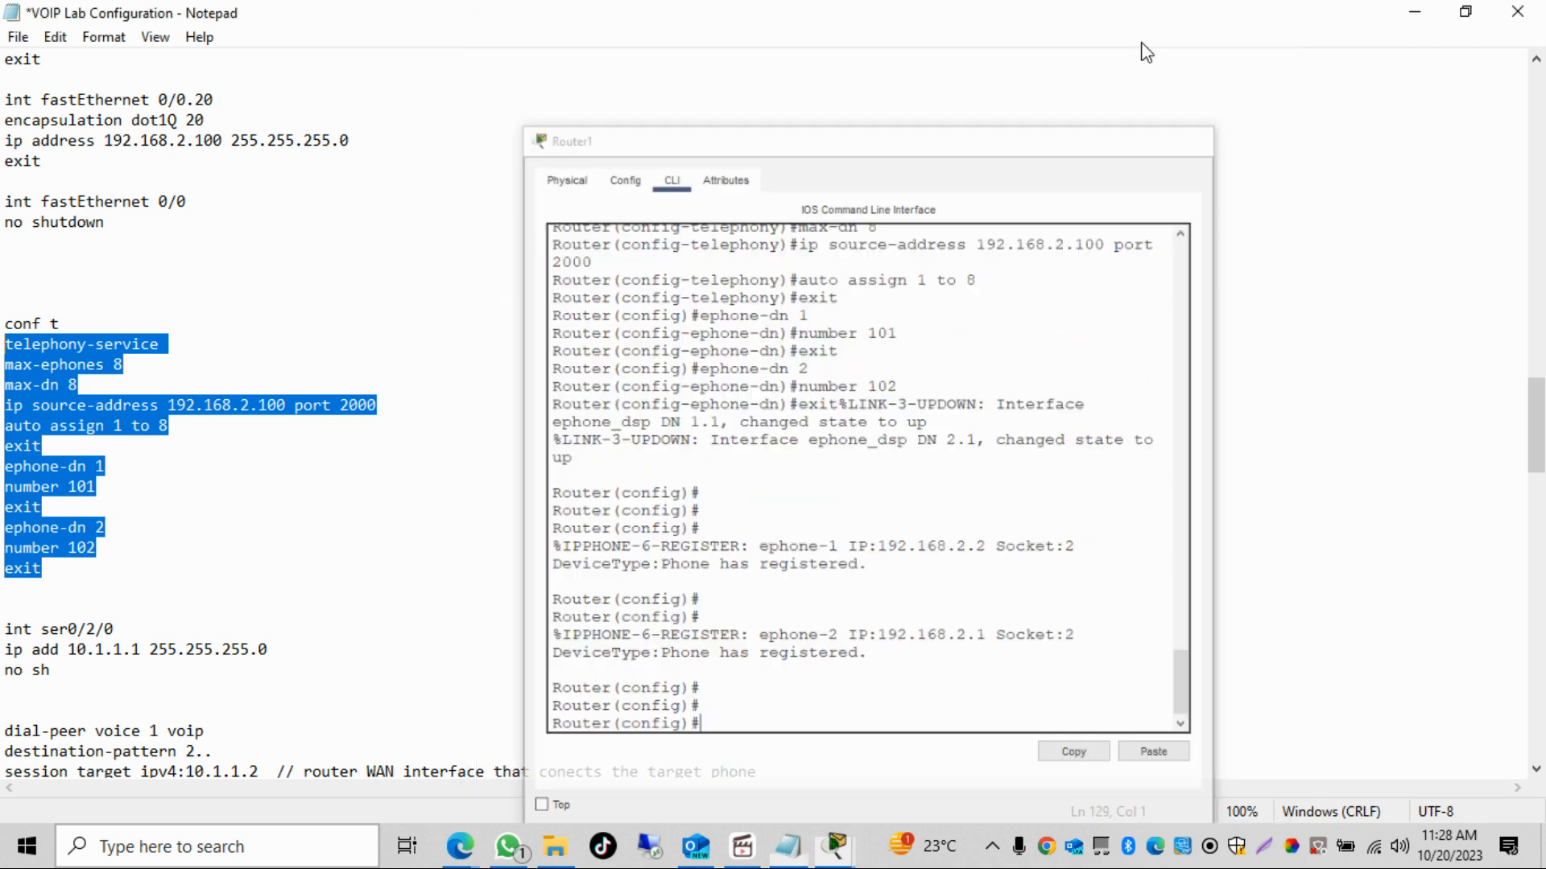
left_click(1415, 11)
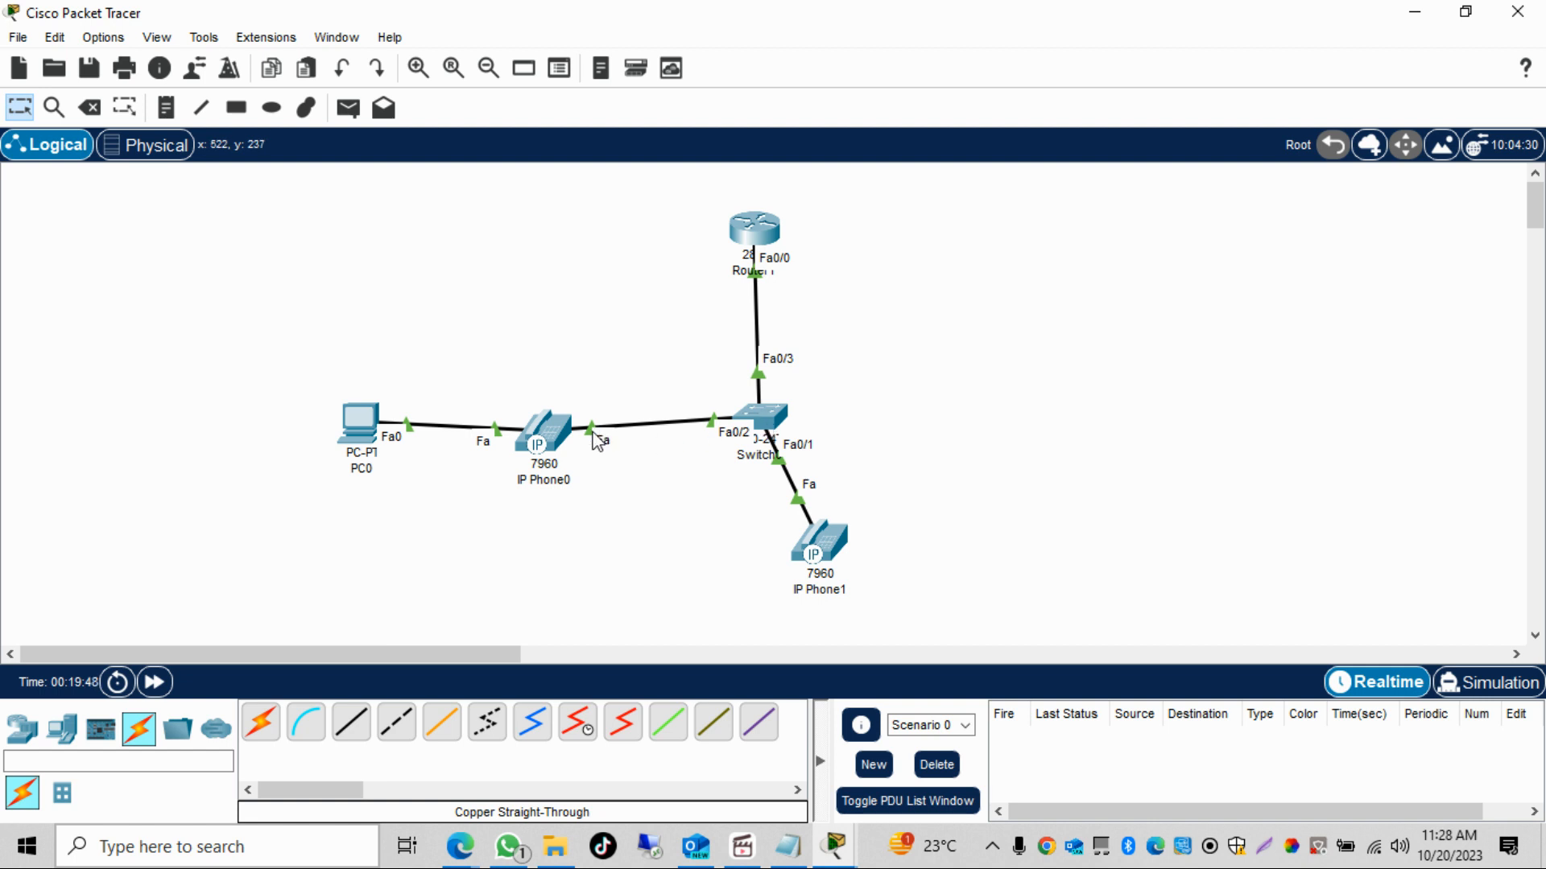
left_click(592, 436)
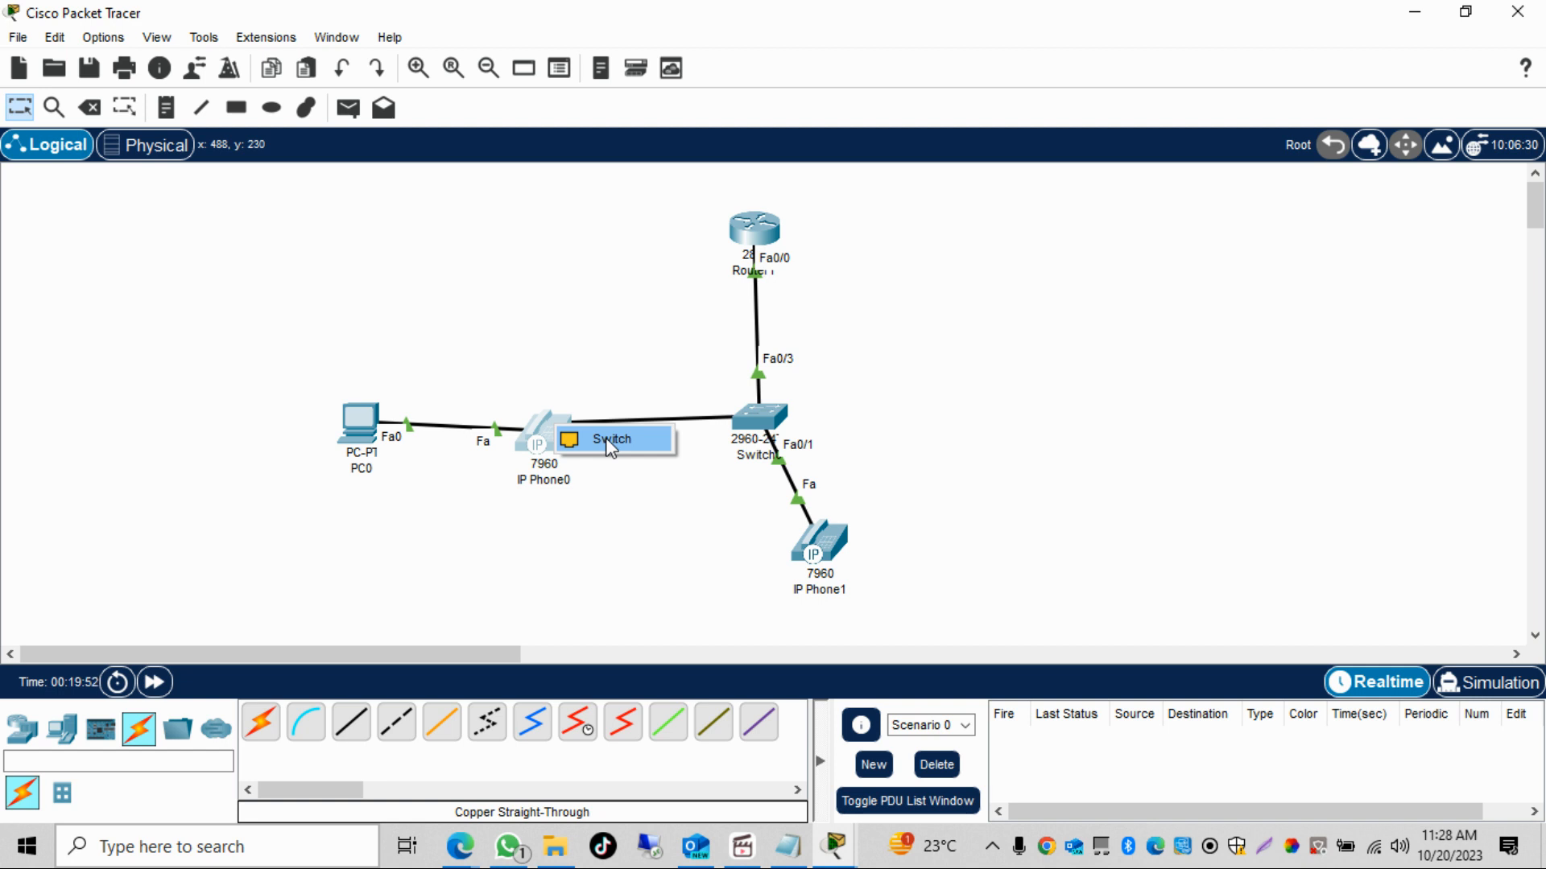
left_click(607, 440)
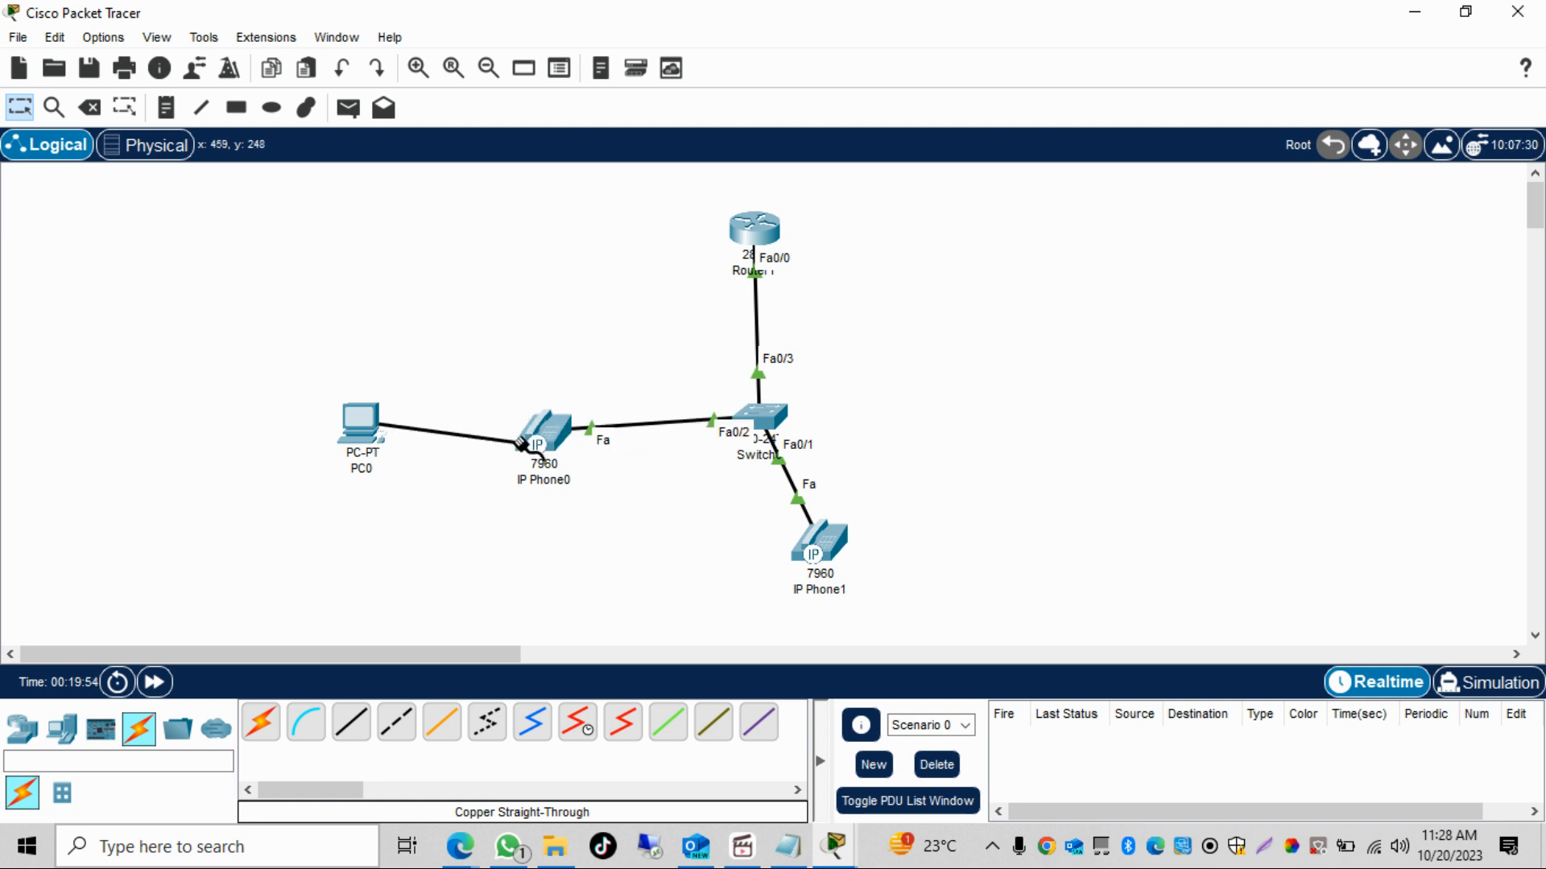
left_click(554, 436)
left_click(594, 446)
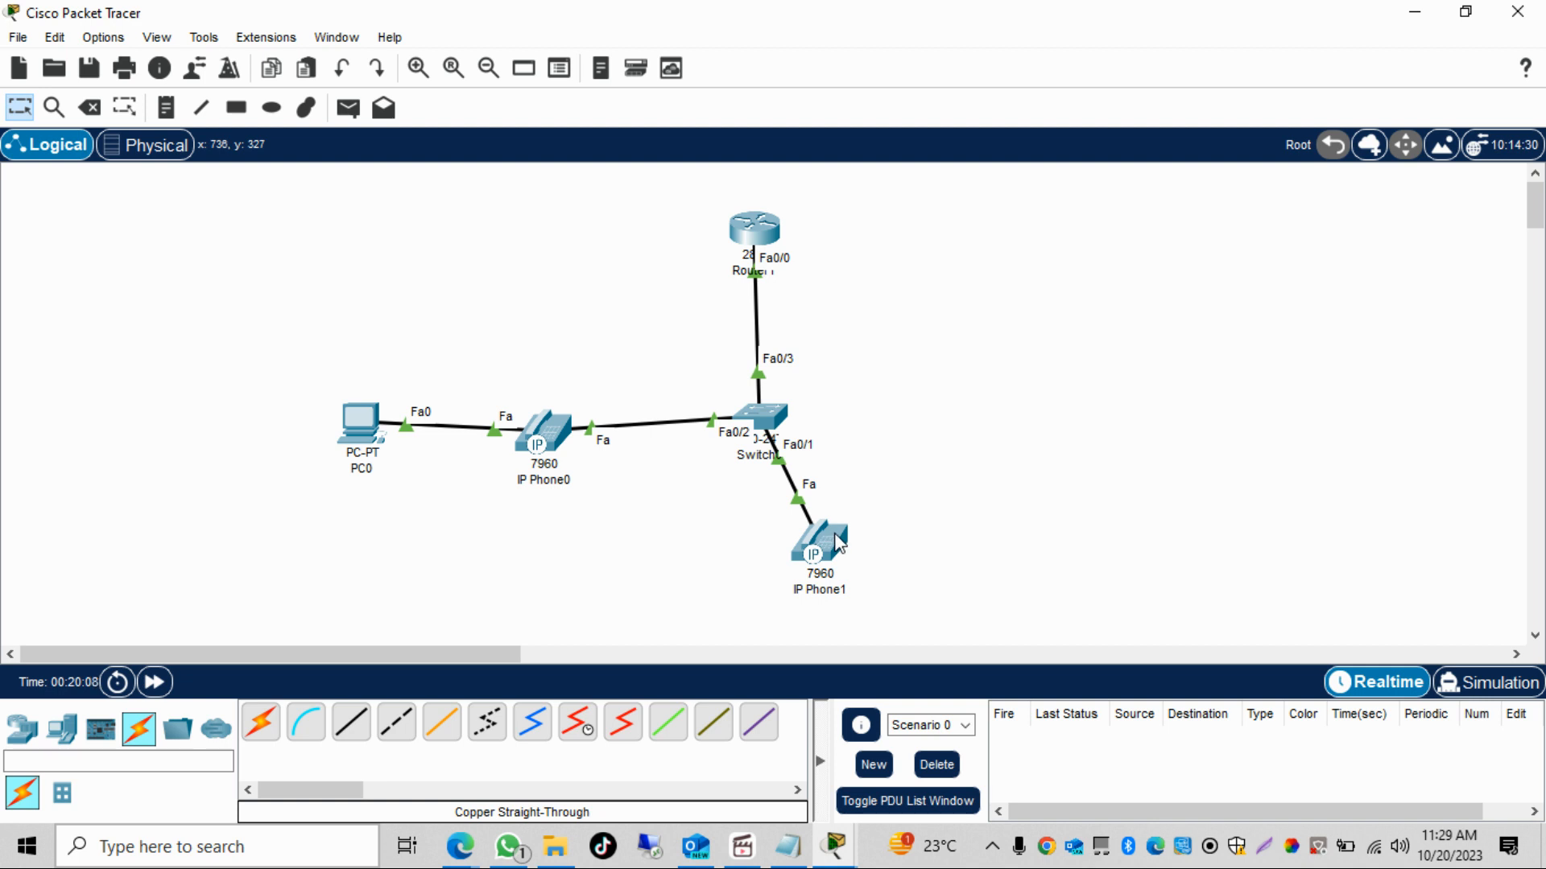
- Inspect the device summaries of IP Phone1 and IP Phone0 for their IP addresses, gateways and line numbers
mouse_move(838, 543)
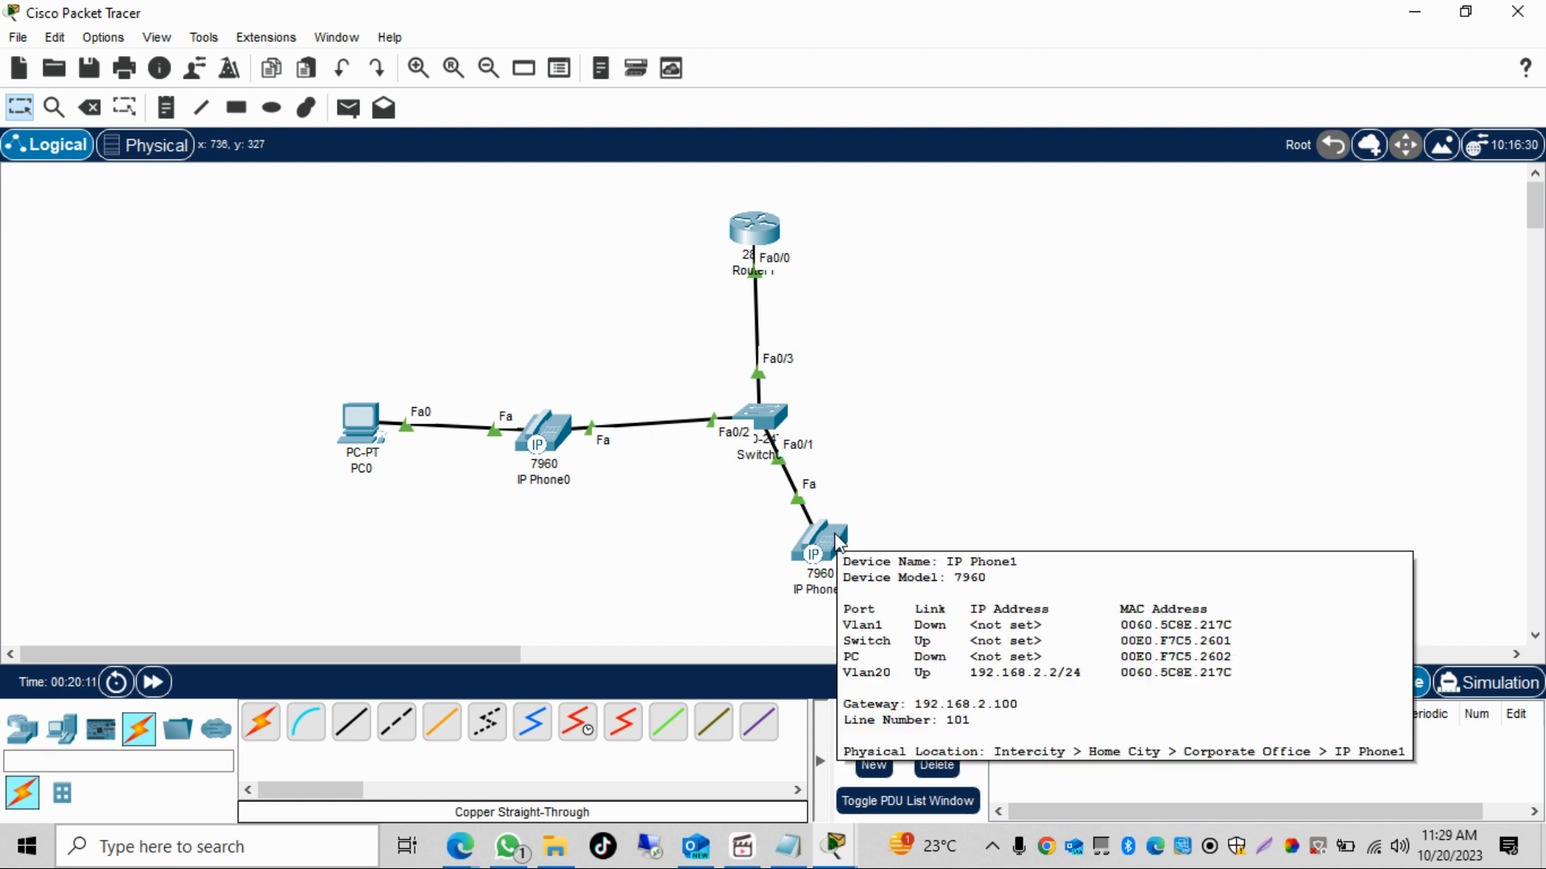
mouse_move(566, 449)
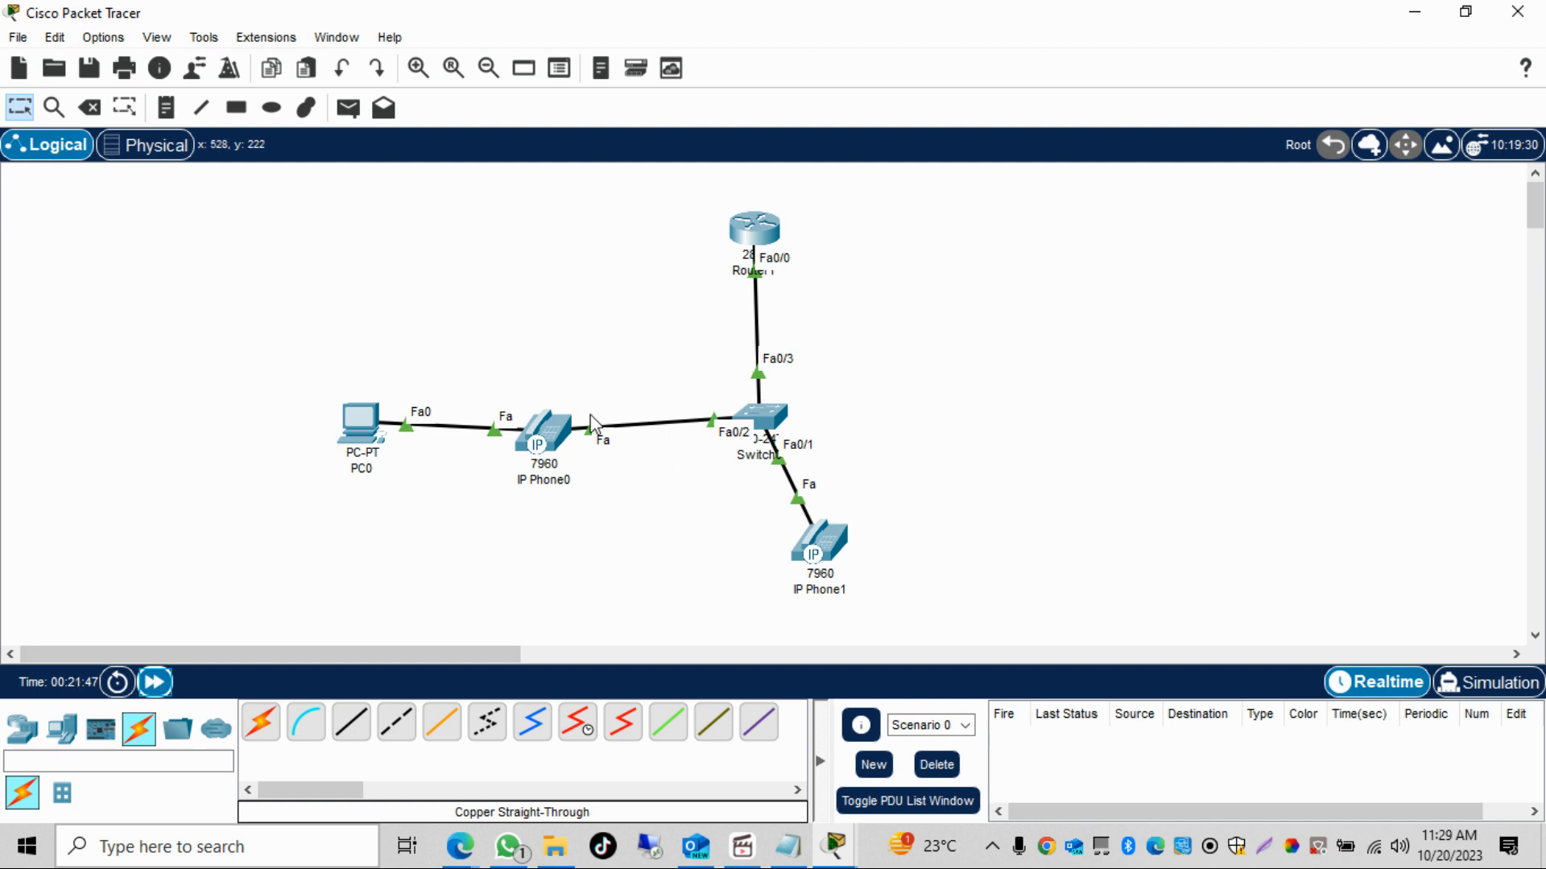
mouse_move(544, 422)
- Open IP Phone1's graphical phone interface and enter extension 102 on its keypad
left_click(821, 541)
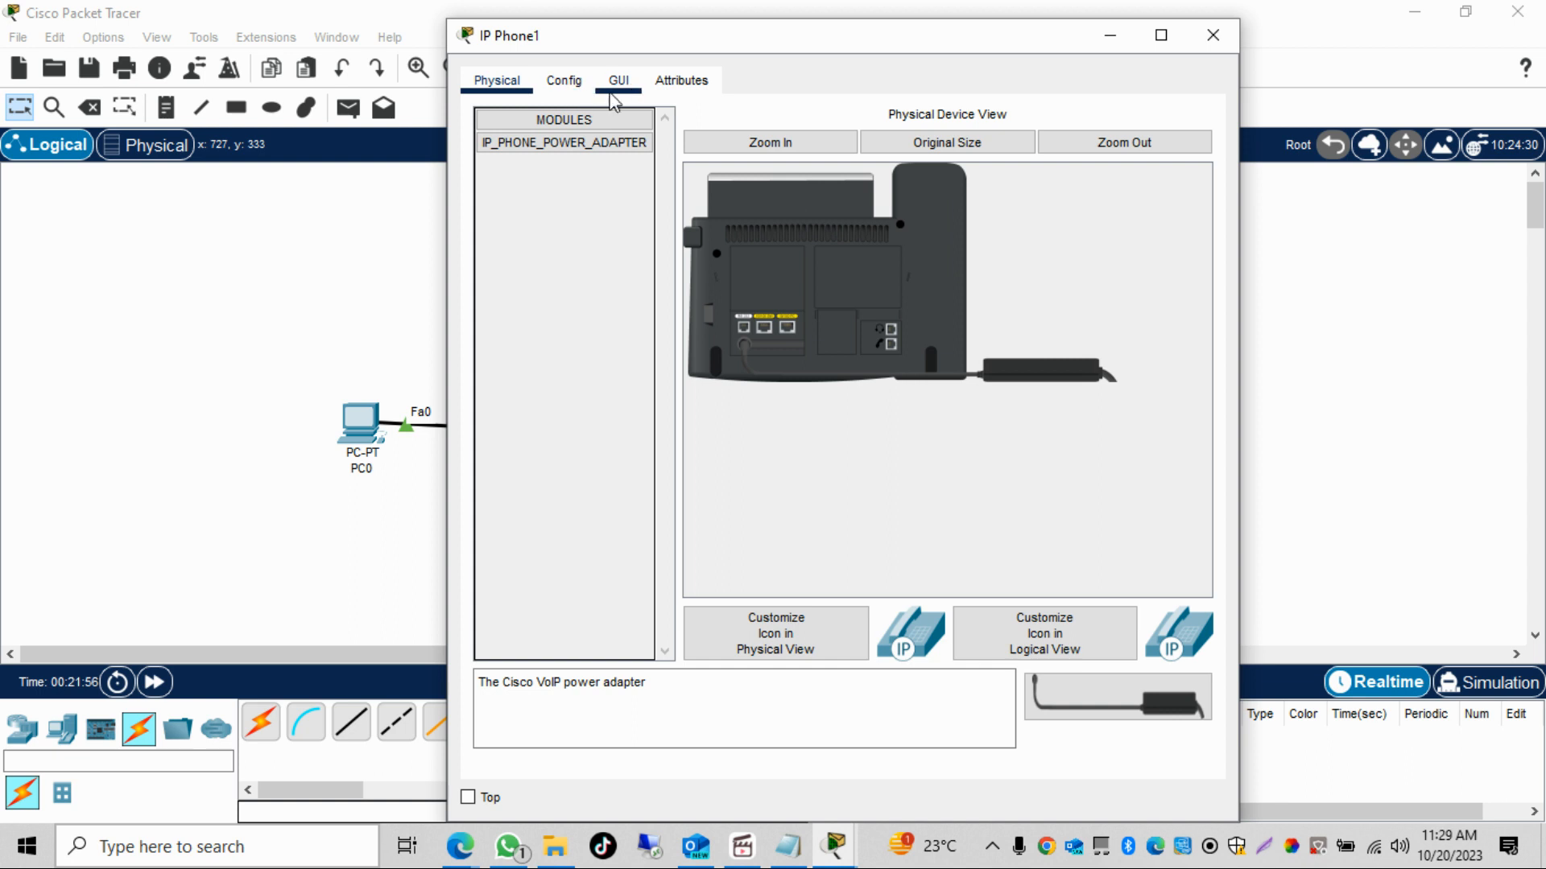
left_click(617, 89)
left_click(874, 524)
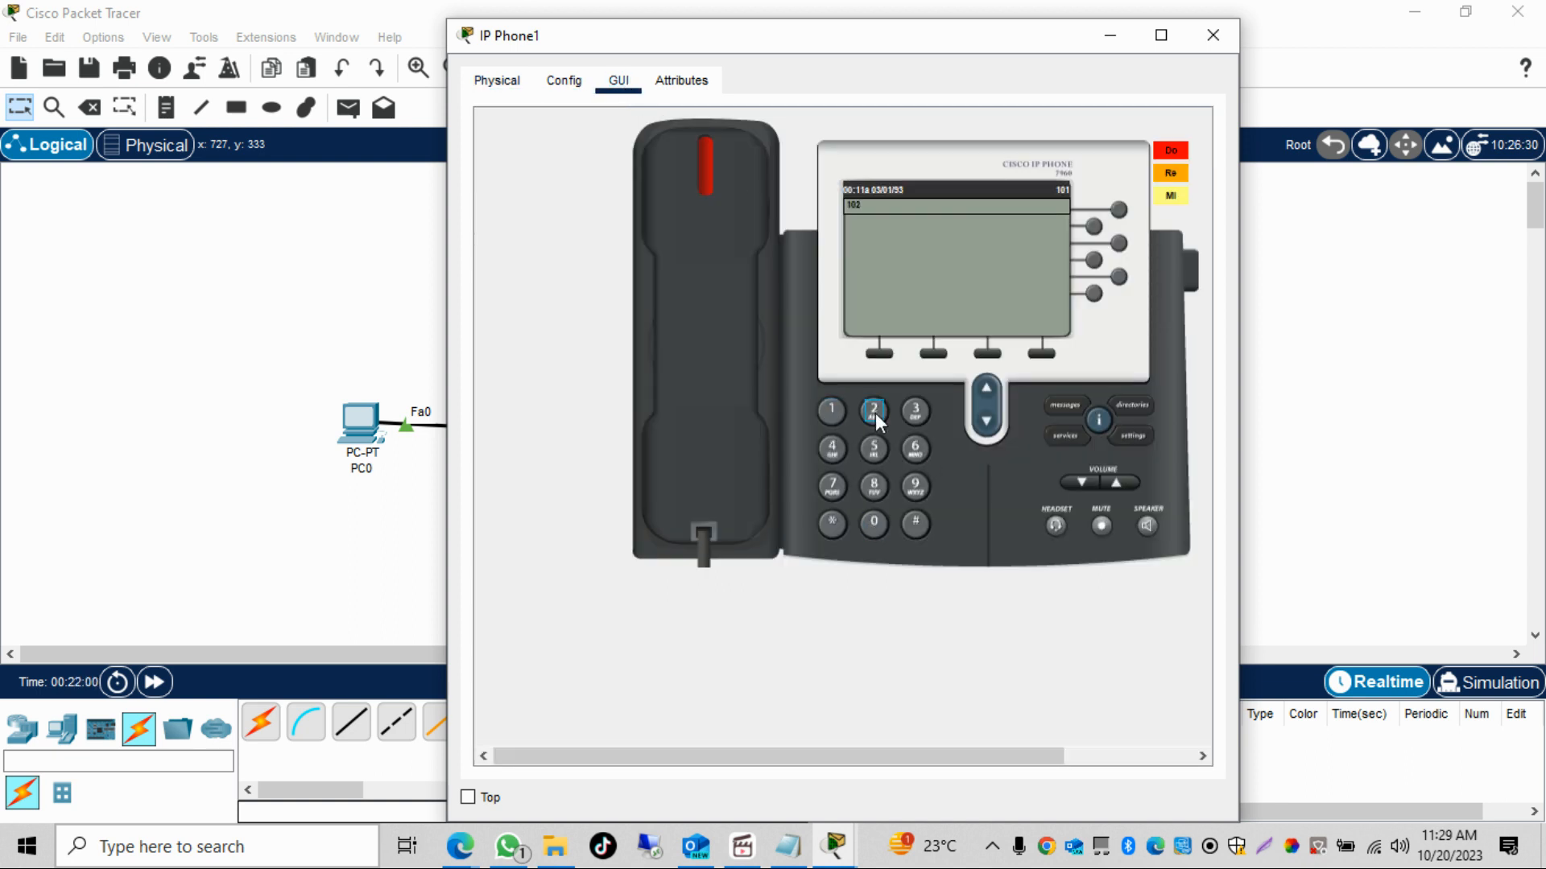
- Lift IP Phone1's handset to call extension 102, and move its window clear of IP Phone0 in the topology
left_click_drag(828, 48, 966, 51)
left_click(883, 312)
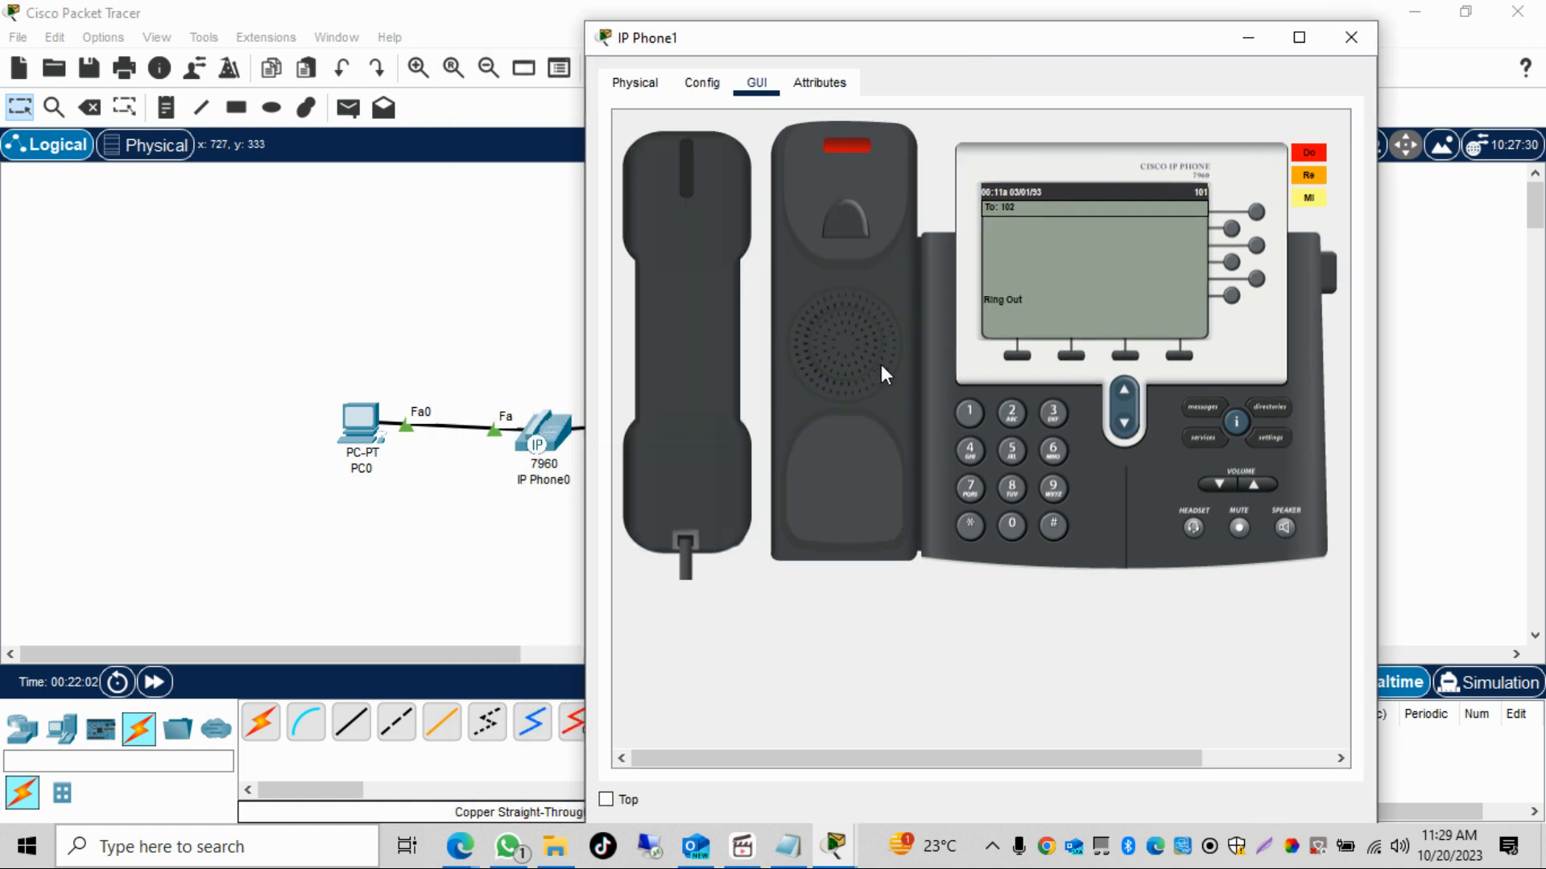
left_click_drag(983, 51, 1142, 57)
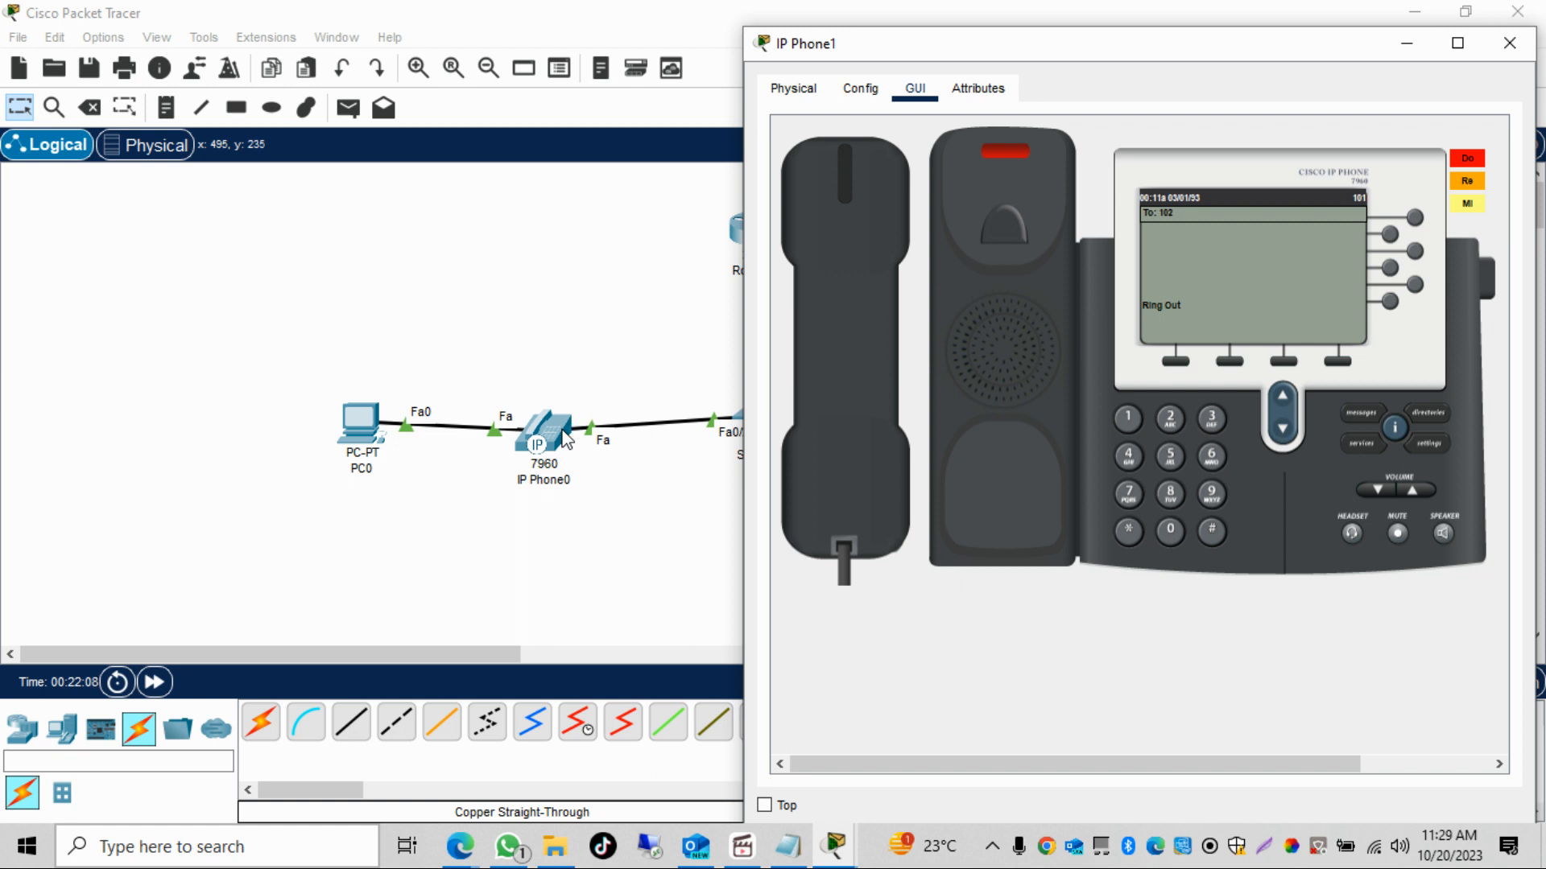
- Answer the incoming call from 101 on IP Phone0's graphical phone interface and hang up its handset
left_click(565, 441)
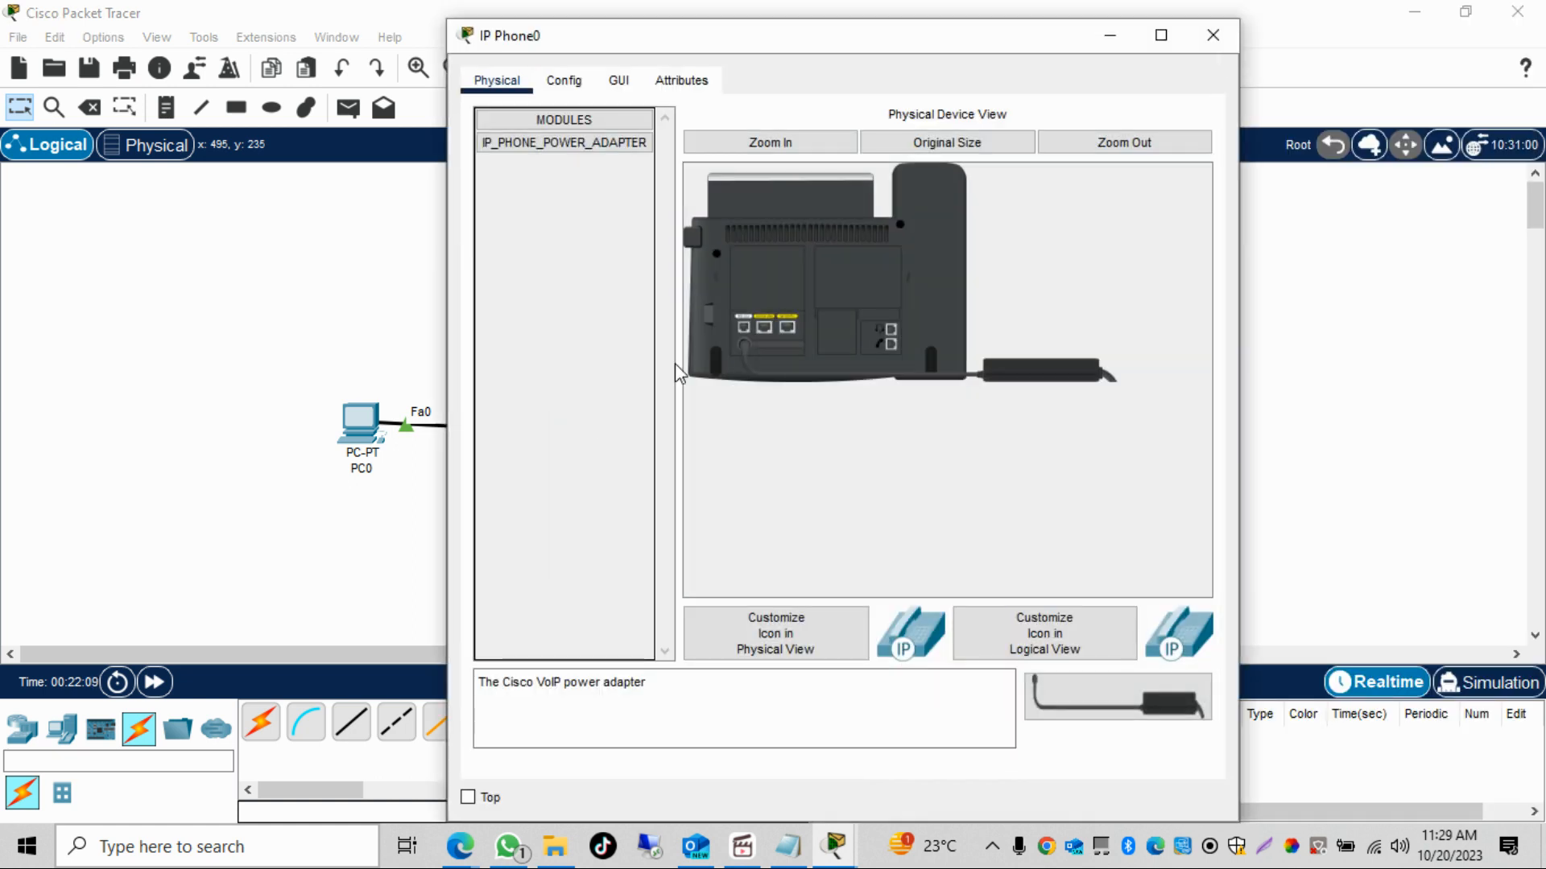
left_click(619, 81)
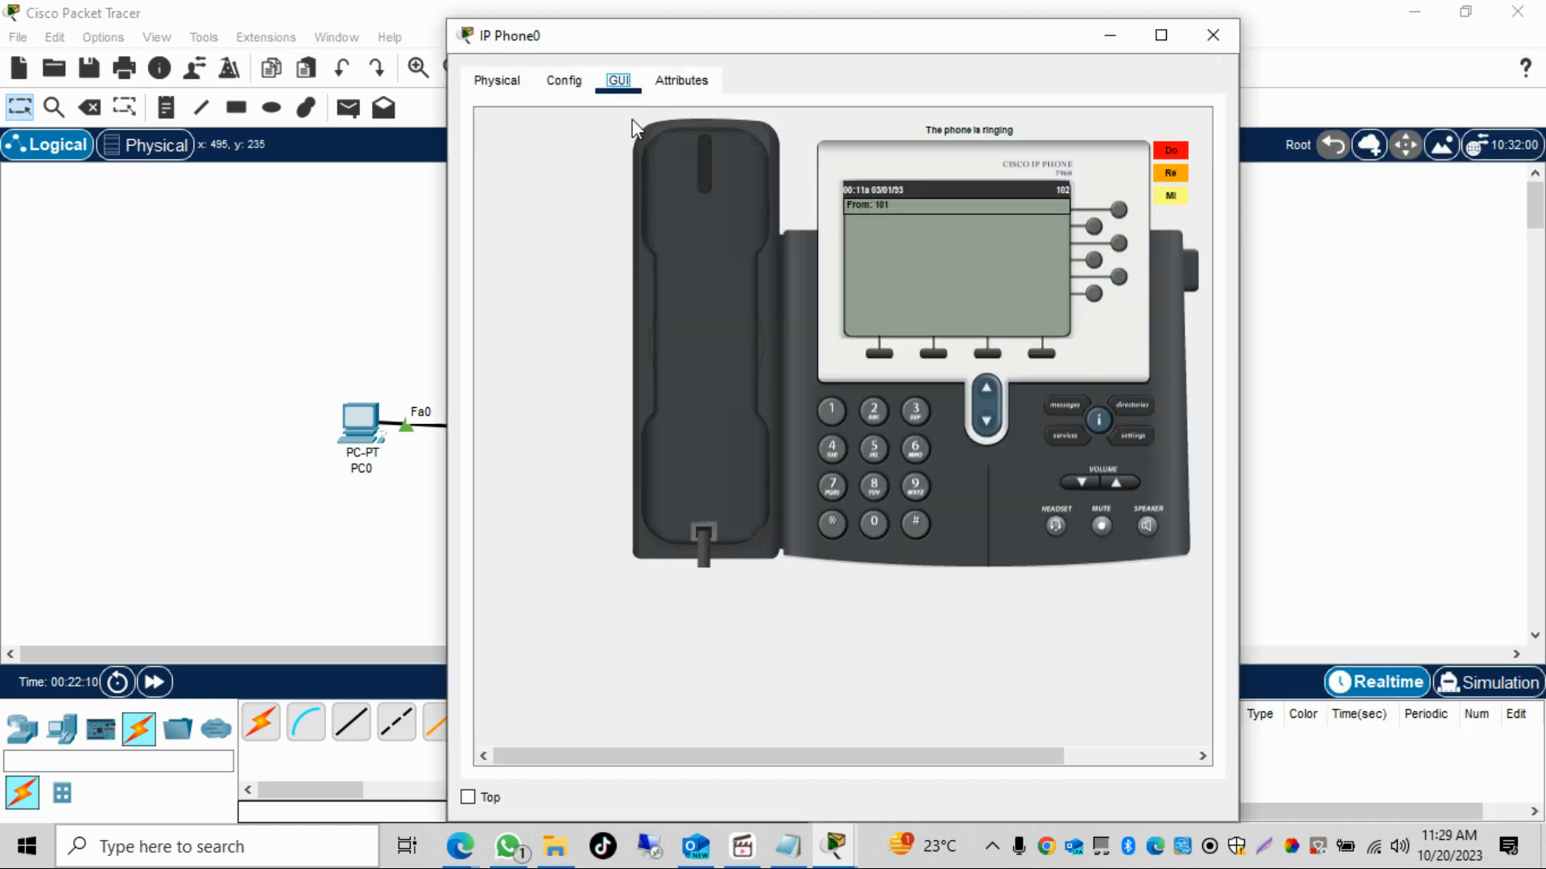
left_click(716, 308)
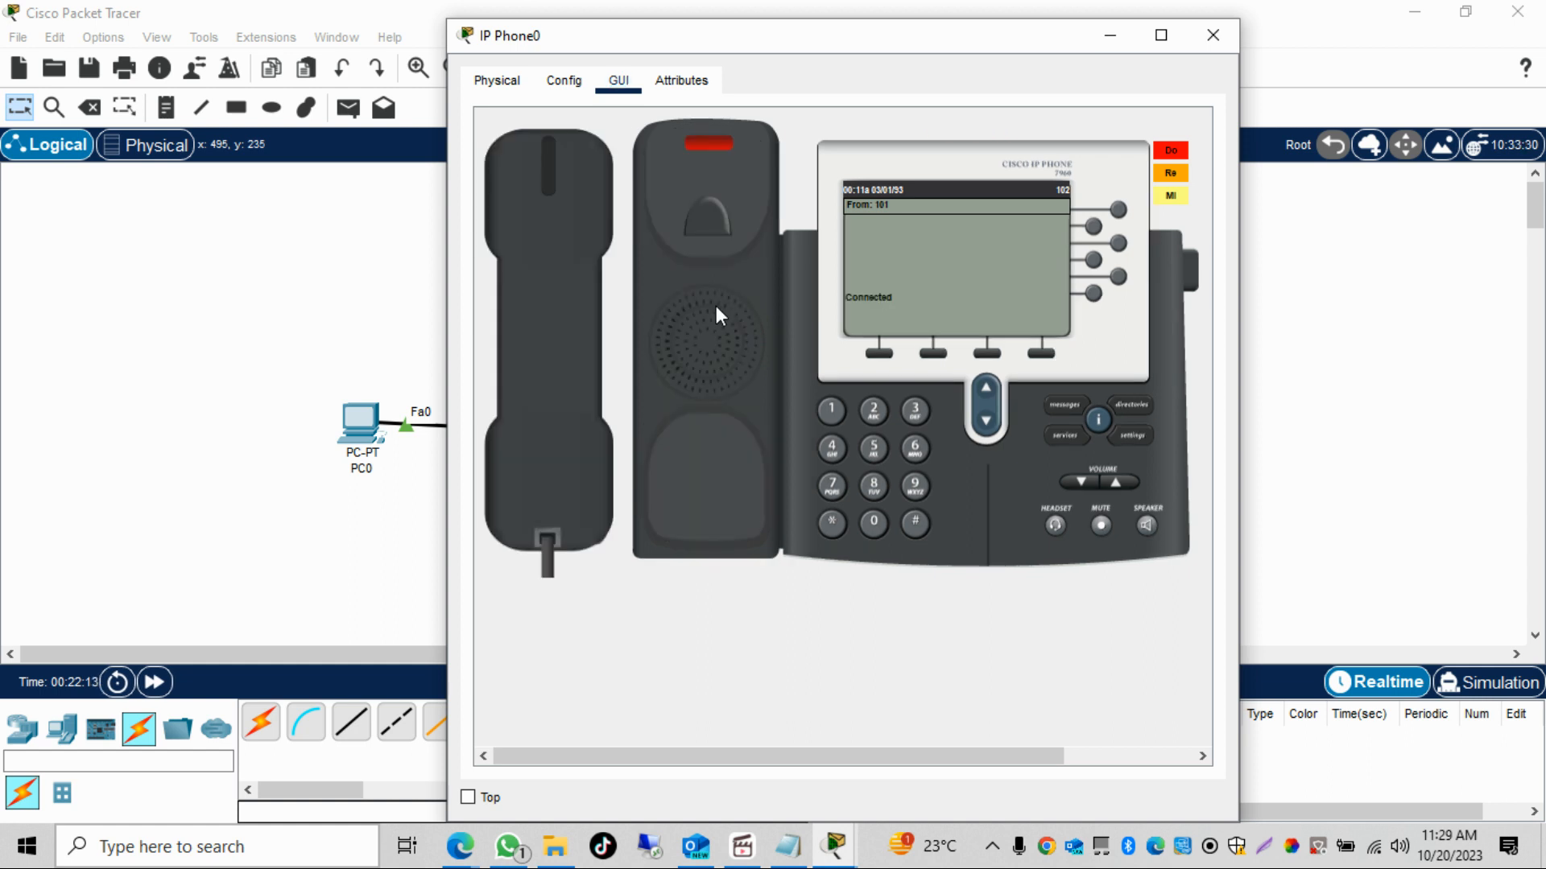
left_click(552, 333)
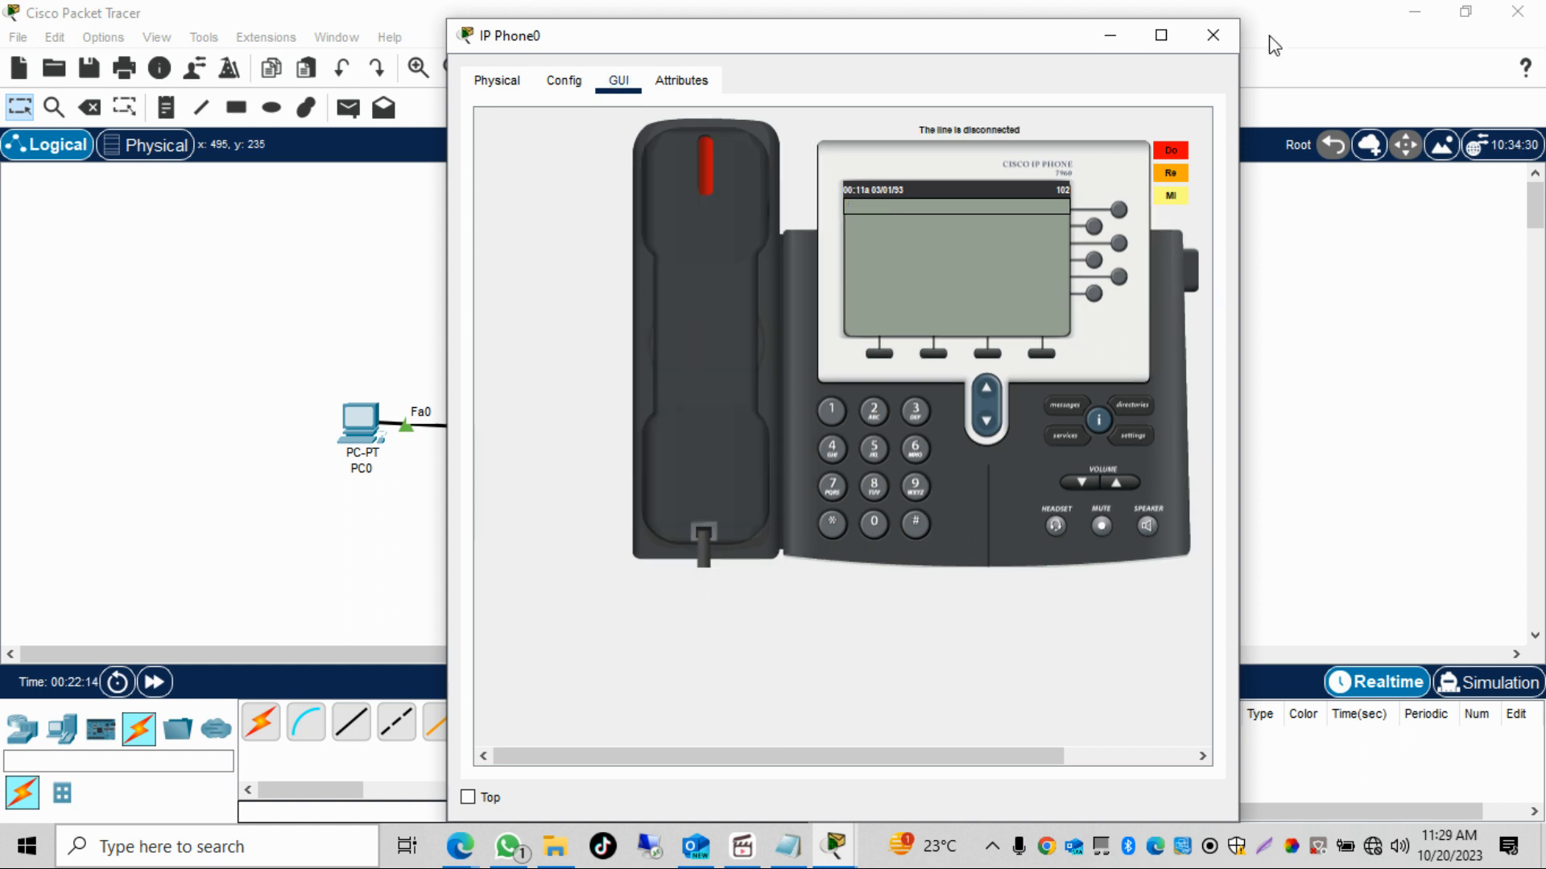
- Close IP Phone0, check the line status on IP Phone1's graphical interface, and close that window too
left_click(1213, 37)
left_click(847, 544)
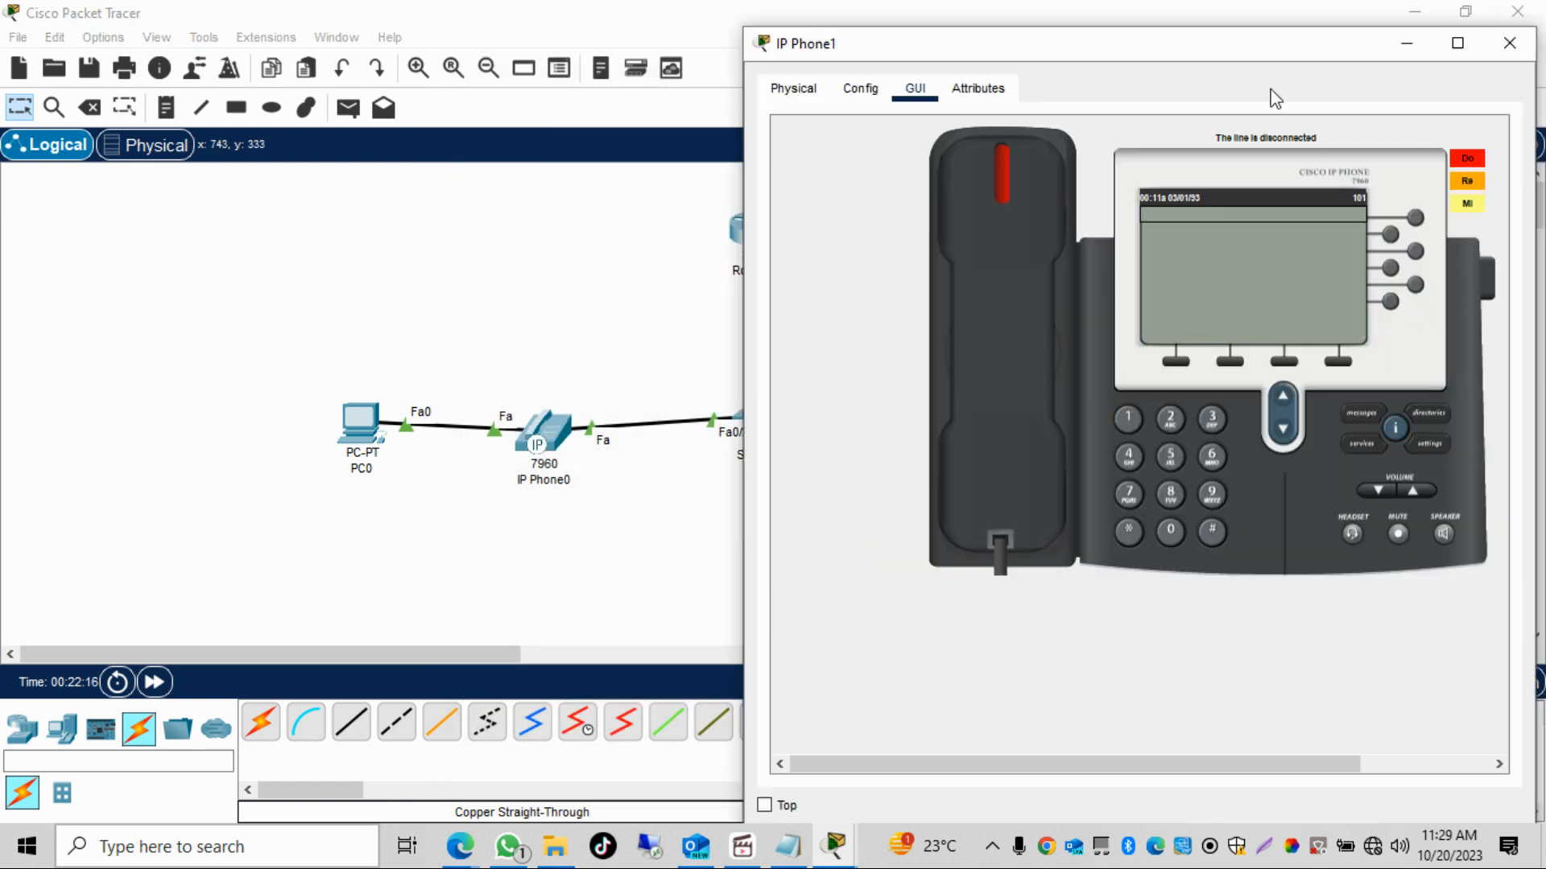
left_click(1509, 42)
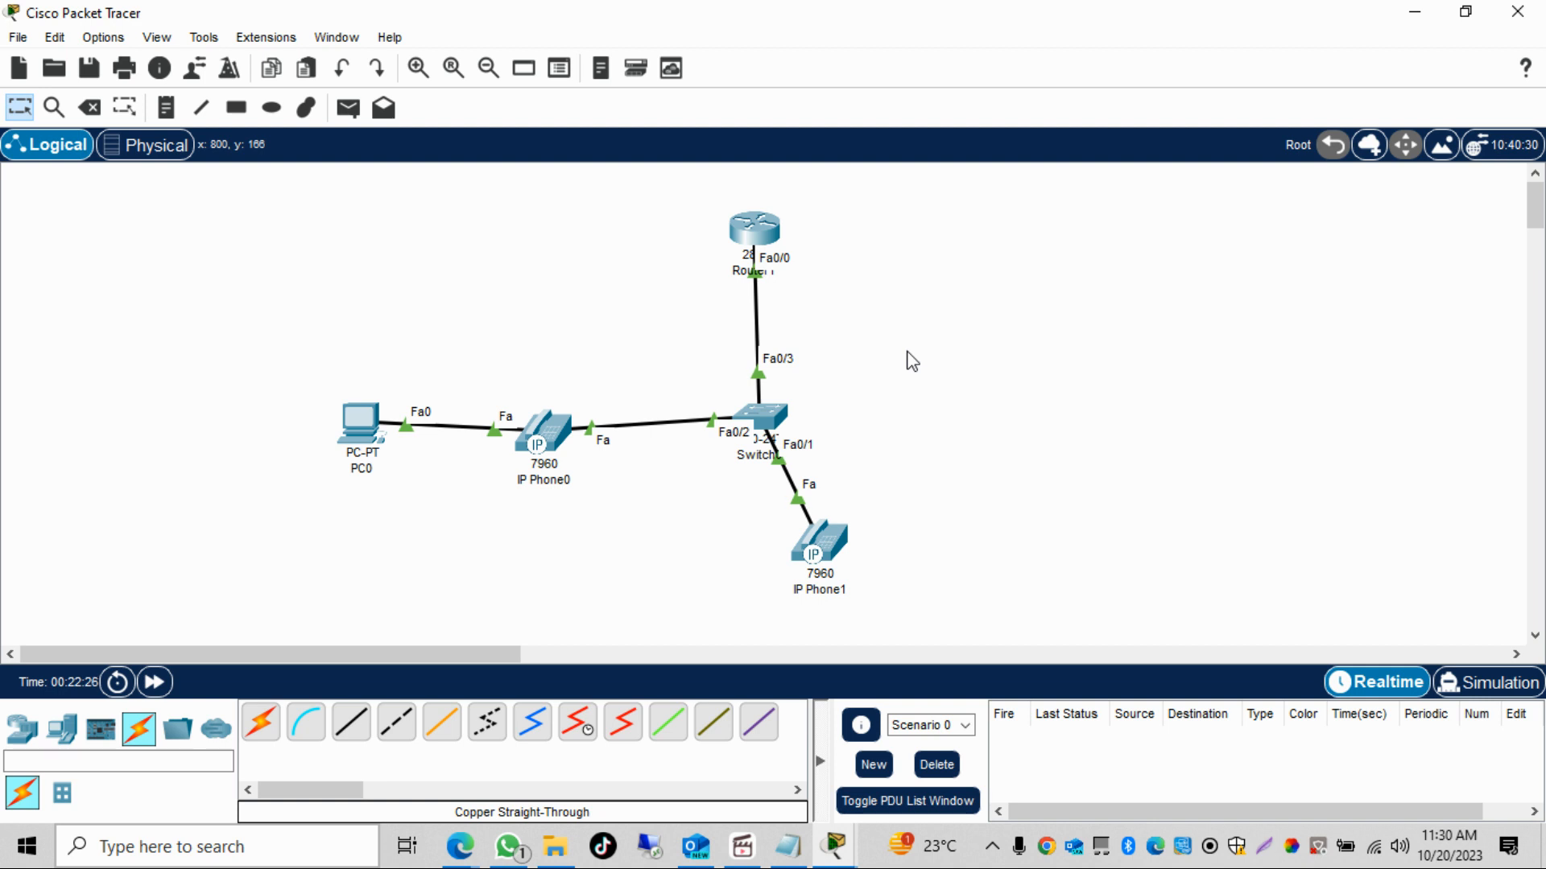
- Select the whole topology and shift it toward the left side of the logical workspace to free space beside it
left_click_drag(972, 199, 292, 578)
left_click_drag(831, 553, 566, 563)
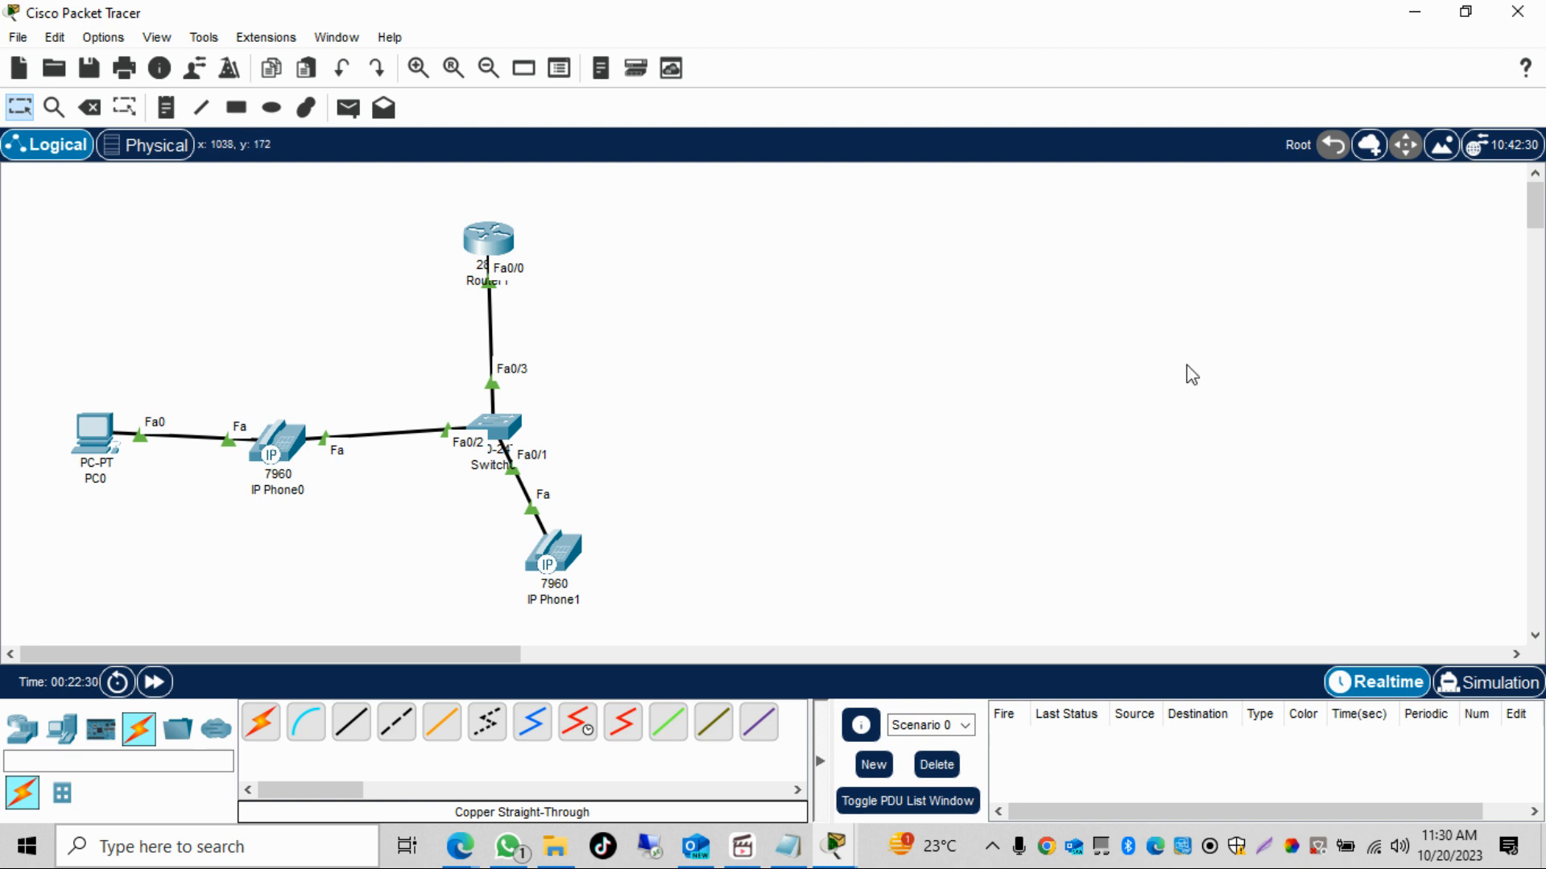